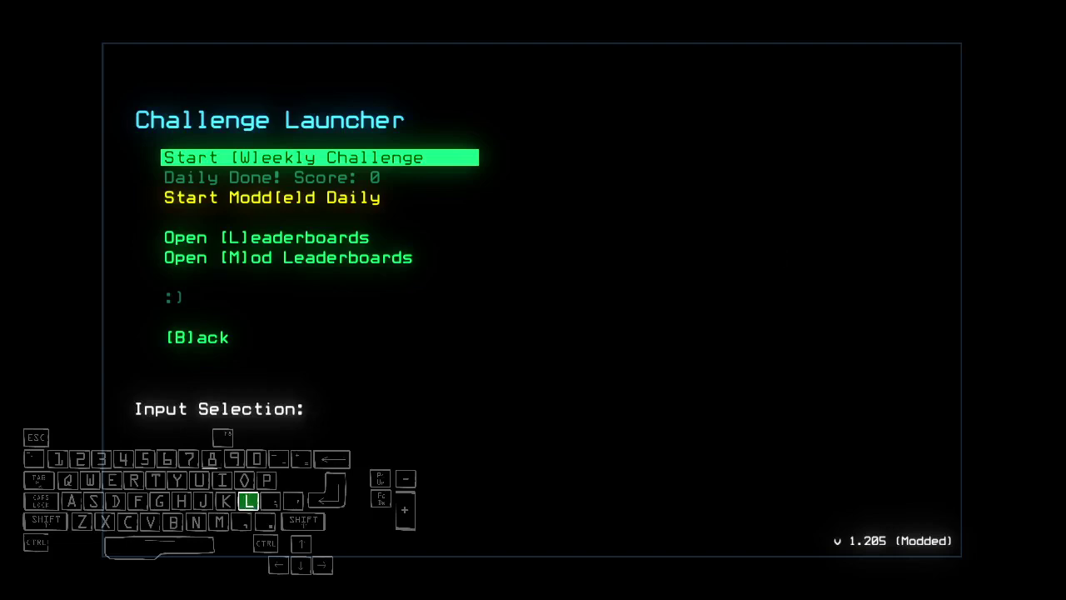
# - Check the daily leaderboard, then back out of it and the challenge launcher
pyautogui.press('l')
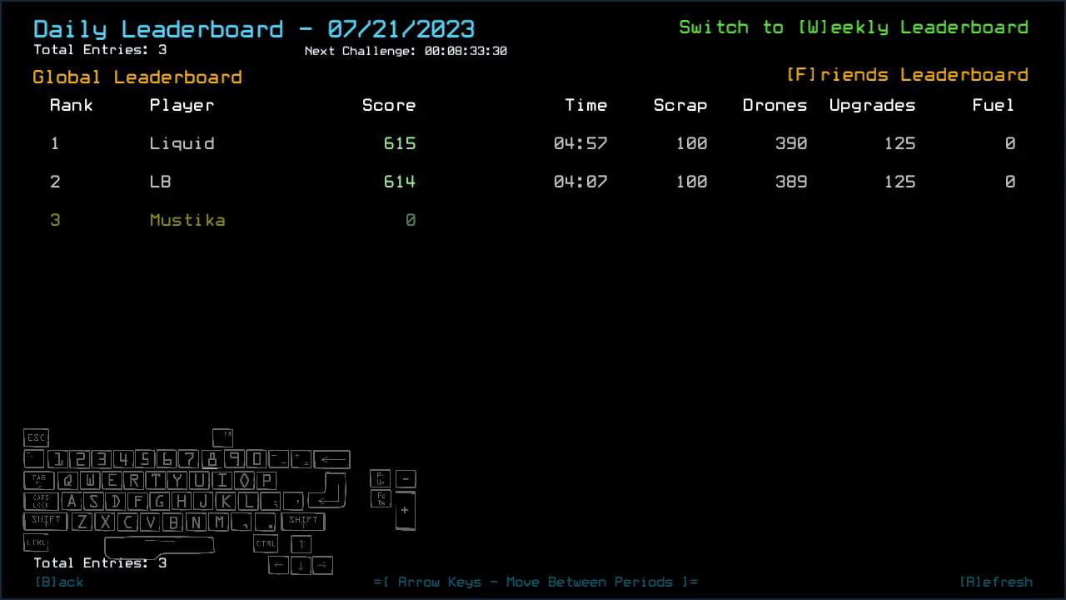
pyautogui.press('b')
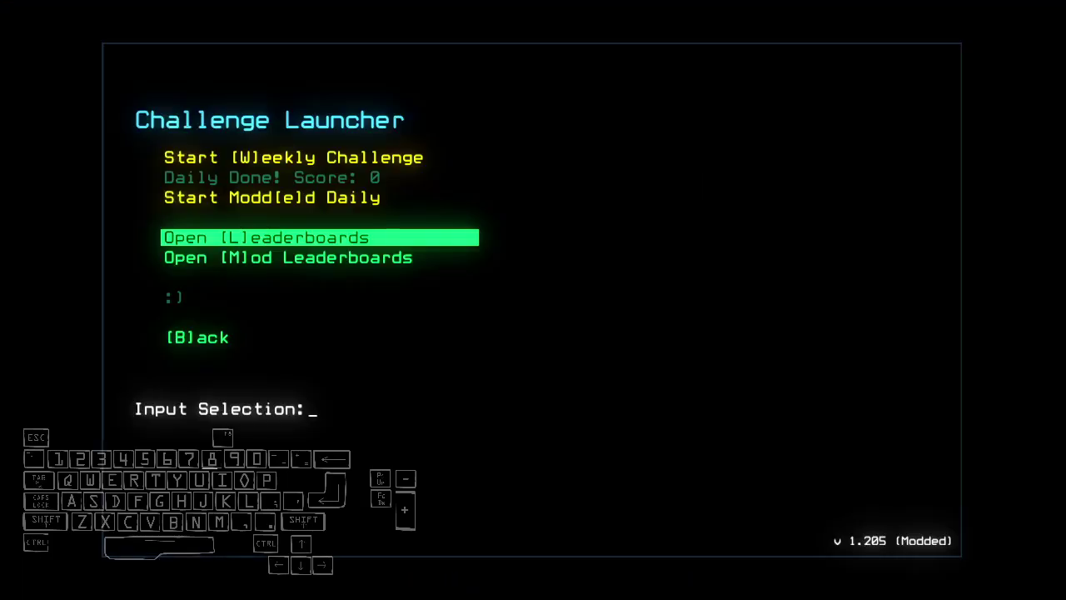
pyautogui.press('b')
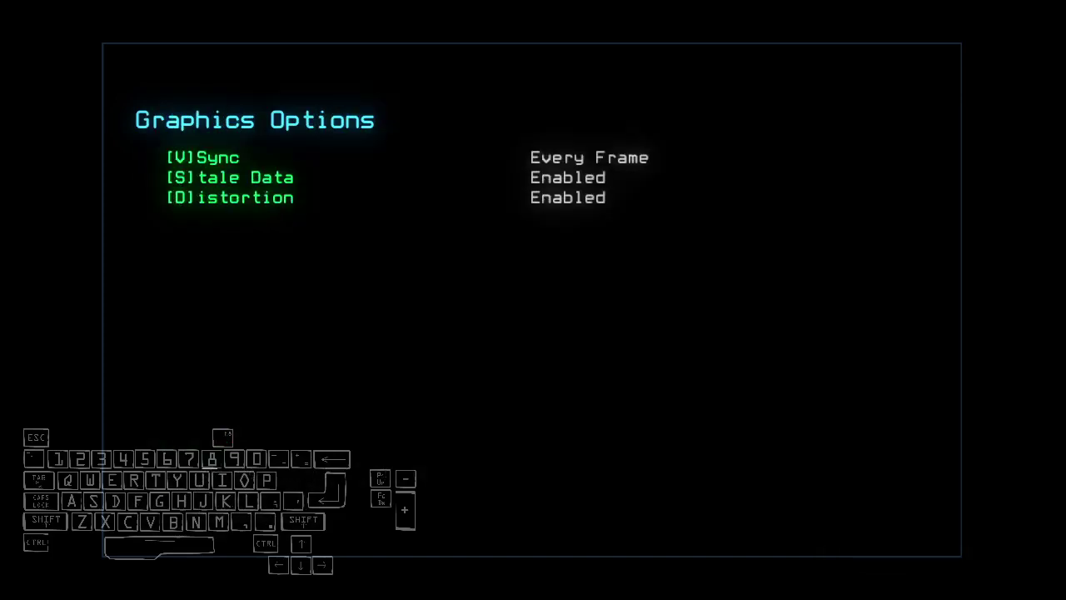
# - Set FPV Drone Camera to Disabled and exit the graphics options
pyautogui.press('p')
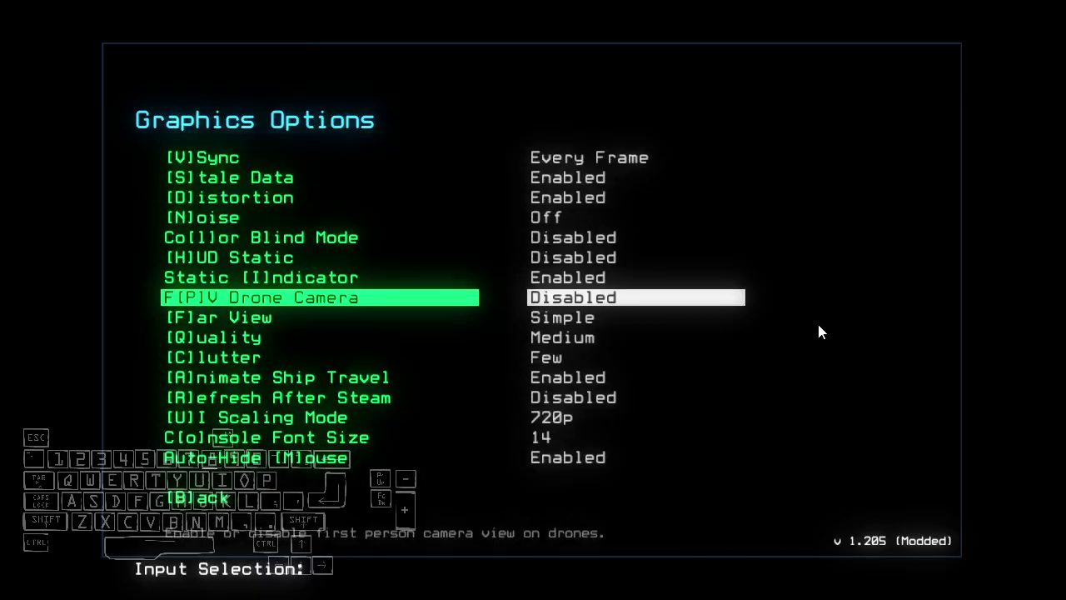
pyautogui.press('Escape')
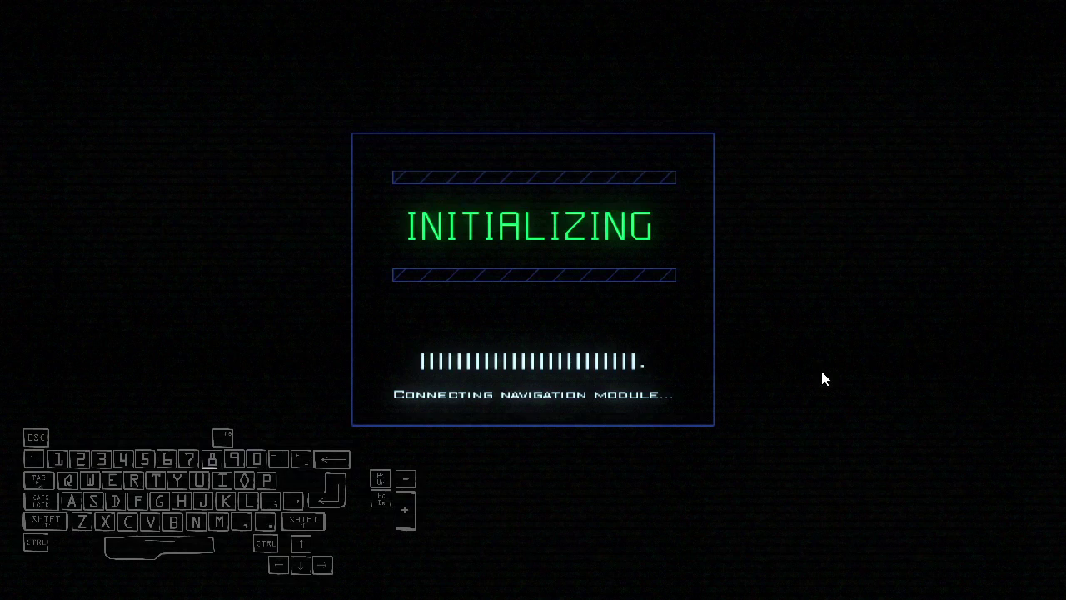
# - Run status and move the probes from Kellee to Robby, recentring the map on r2
pyautogui.press('Left')
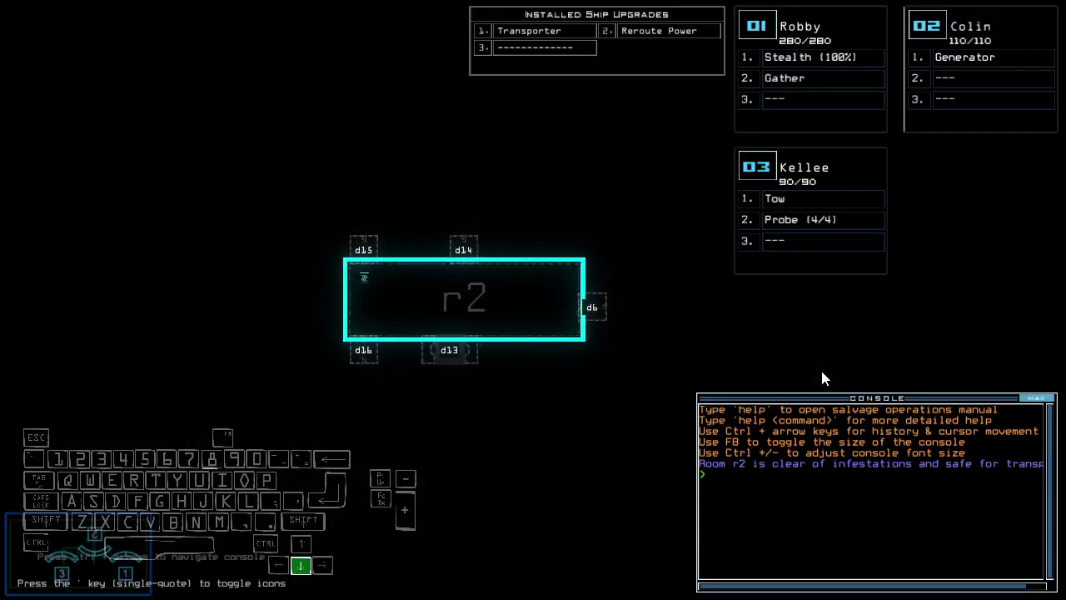
pyautogui.press('Down')
pyautogui.press('Down')
pyautogui.press('Right')
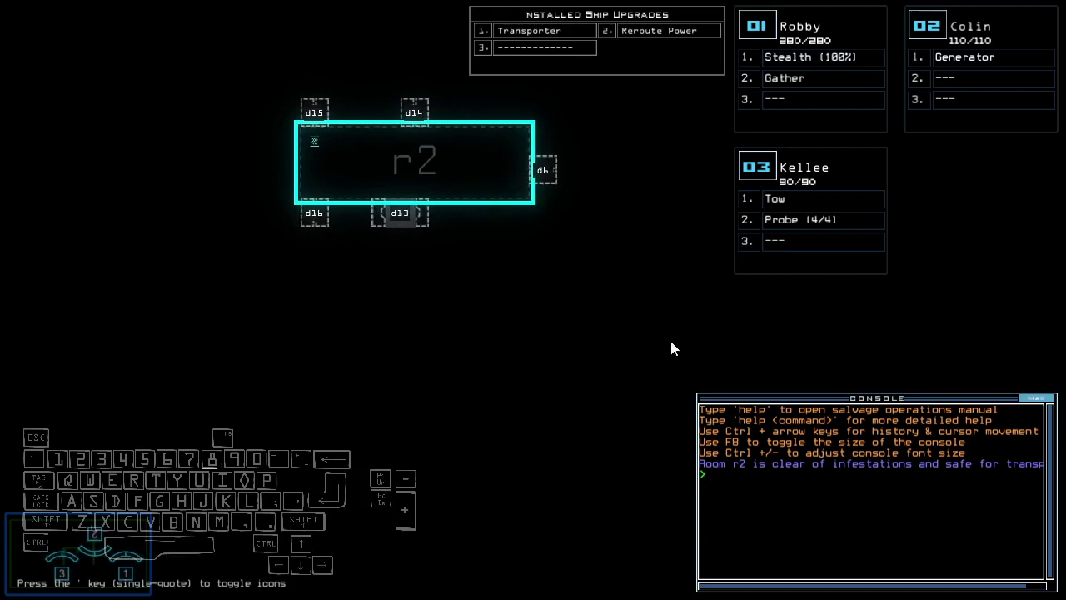
pyautogui.write('set 3;set ')
pyautogui.write('atus')
pyautogui.press('Return')
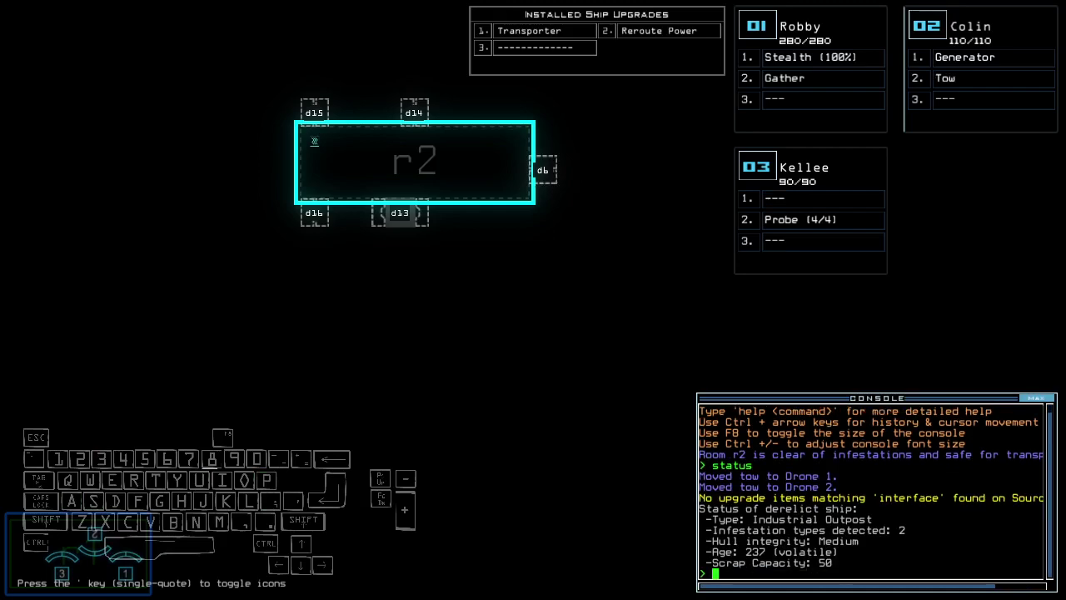
pyautogui.write('swap 3 pr')
pyautogui.press('Return')
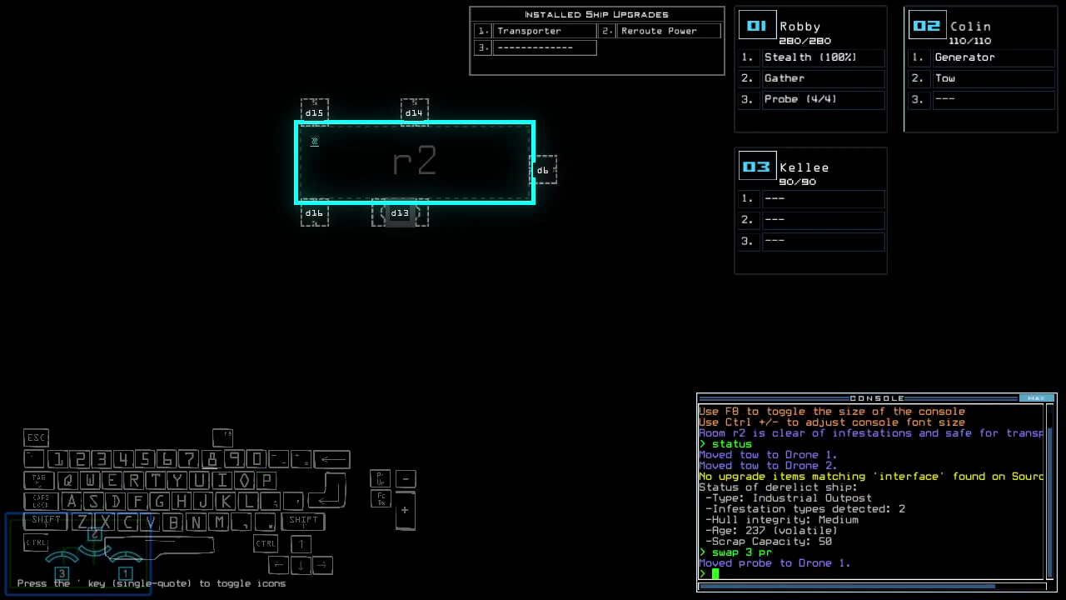
# - Transport drones 1 and 2 into room r2
pyautogui.press('Up')
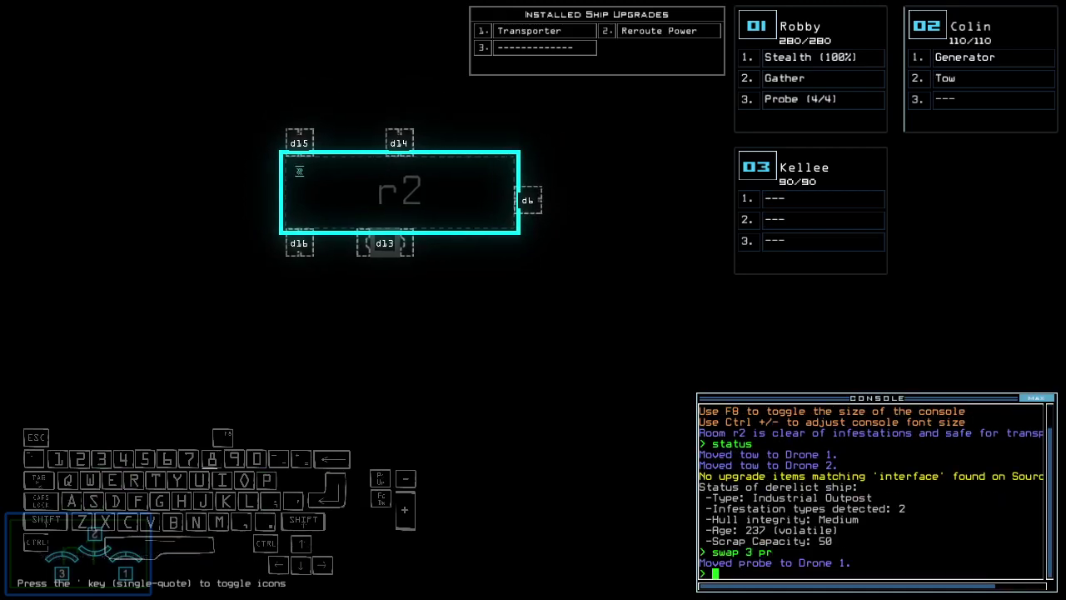
pyautogui.press('Up')
pyautogui.press('Up')
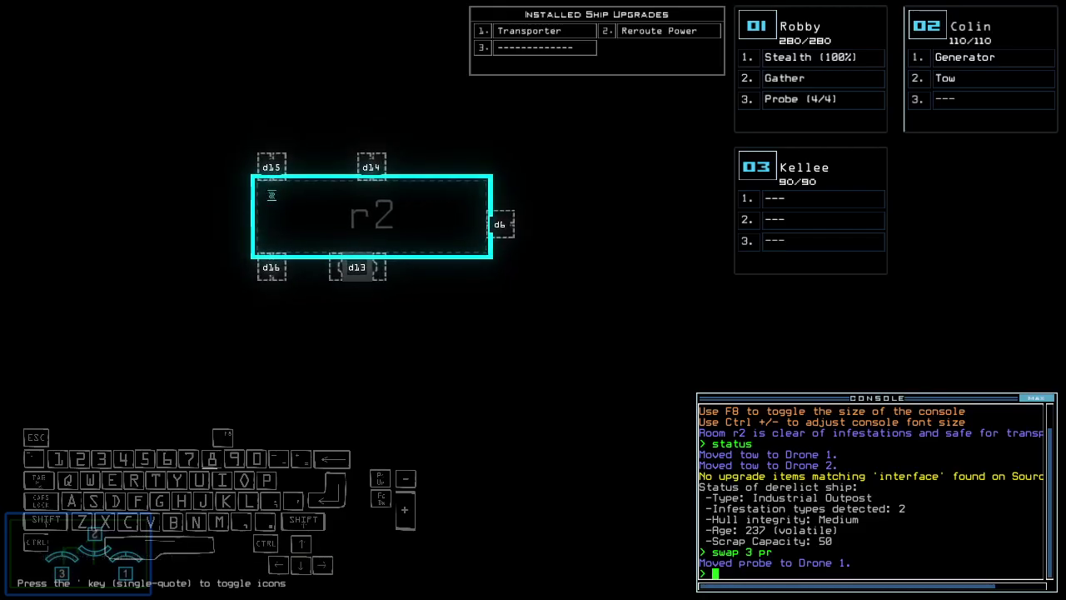
pyautogui.press('Tab')
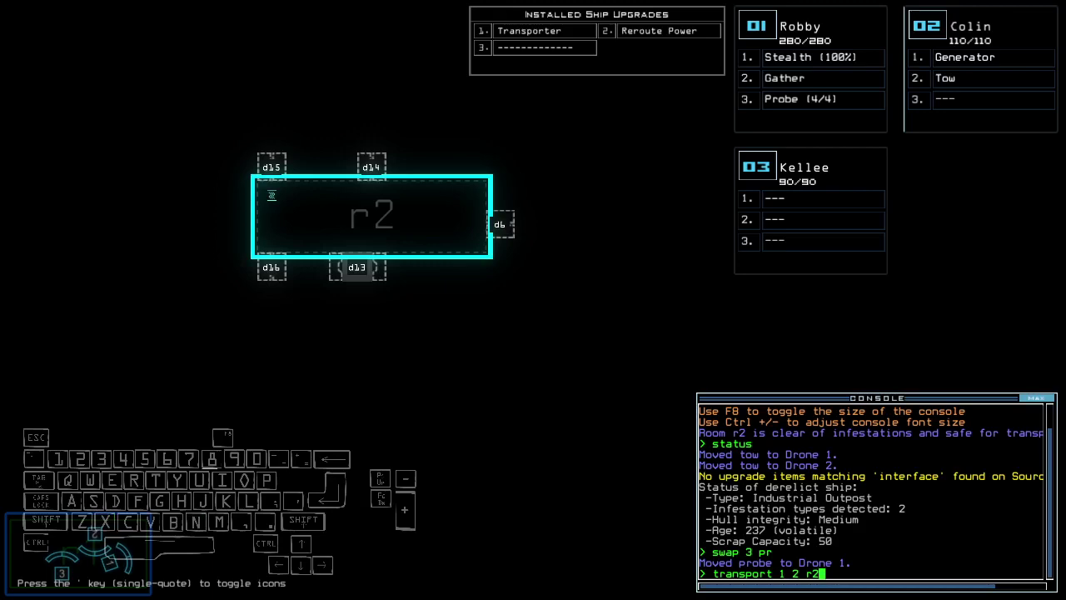
pyautogui.press('Return')
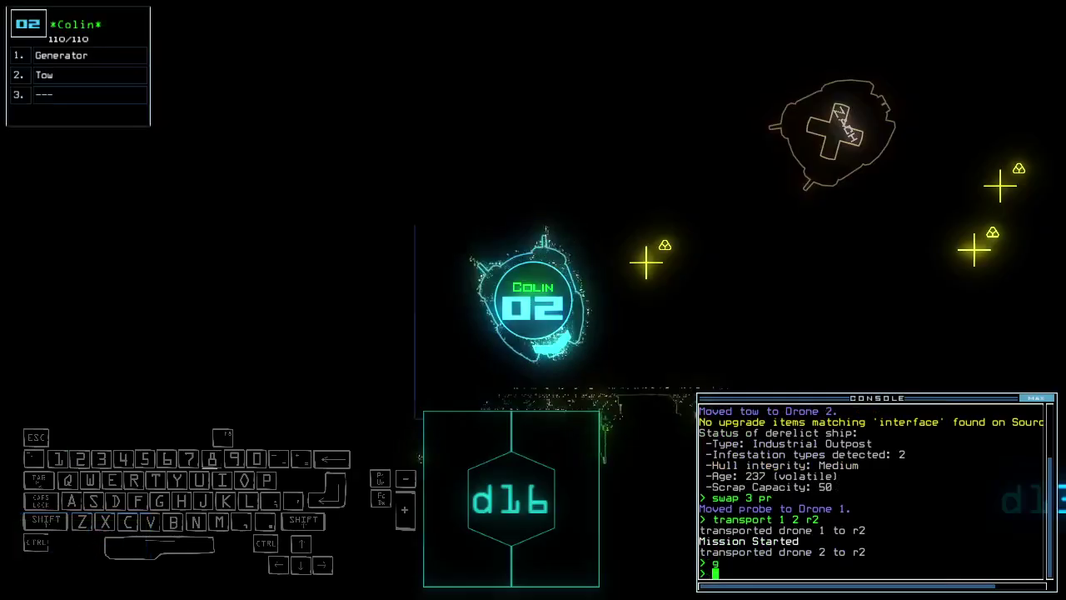
pyautogui.write('g1swap')
# - Activate r2's generator, gather scrap and drop a scouting probe
pyautogui.press('Return')
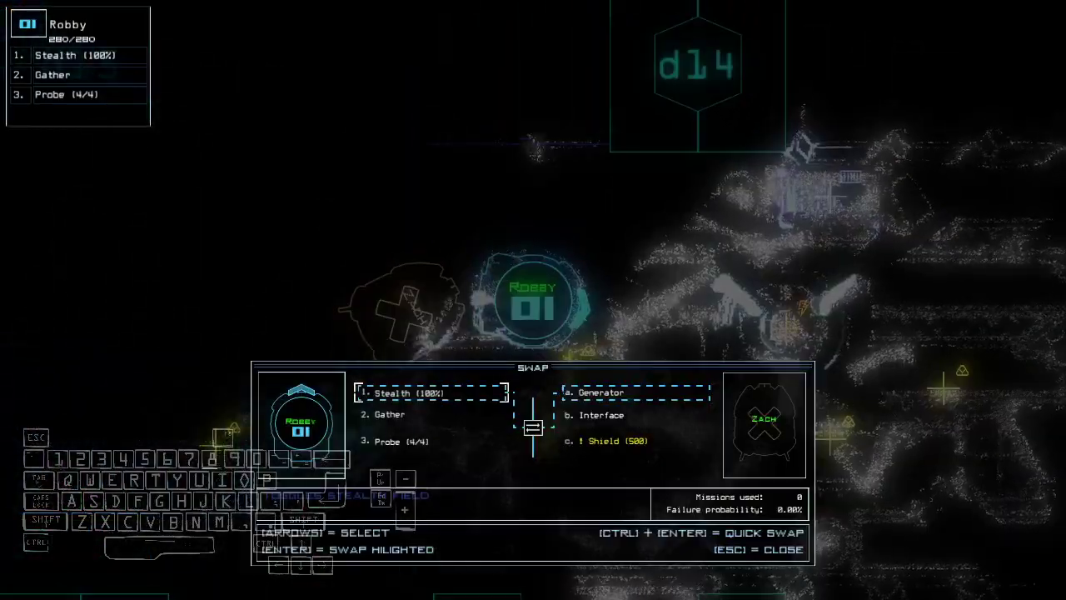
pyautogui.press('Return')
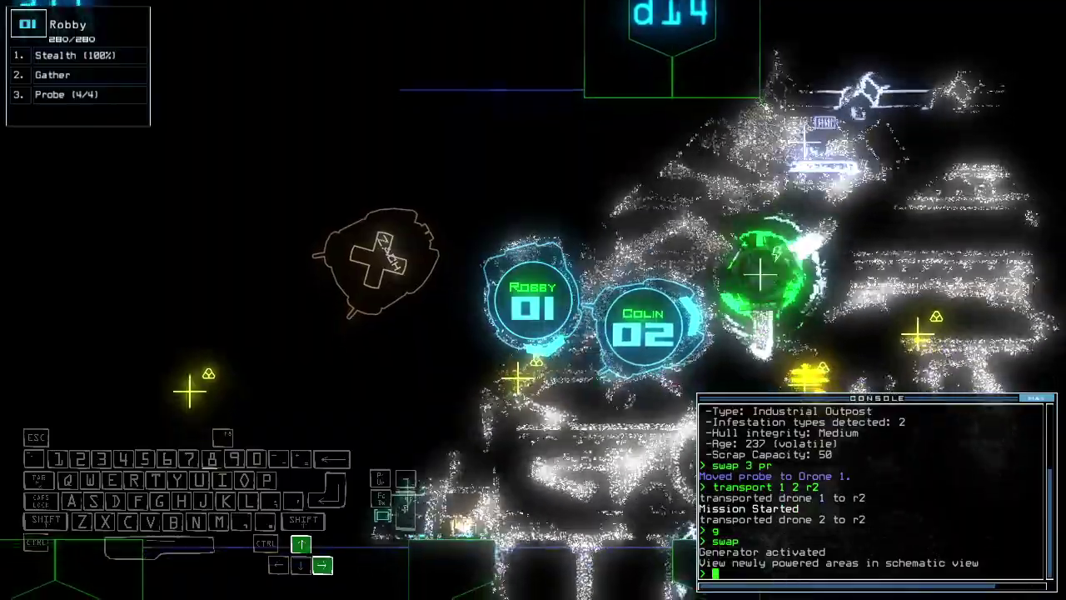
pyautogui.write('g')
pyautogui.press('Return')
pyautogui.write('ffff')
pyautogui.press('Return')
pyautogui.write('g')
pyautogui.press('Return')
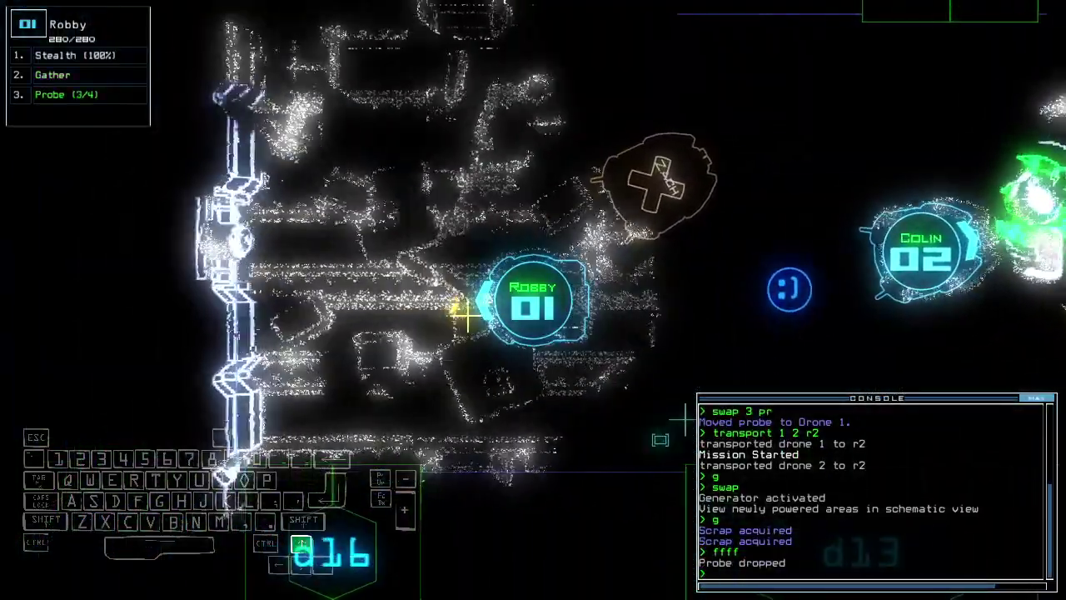
# - Transport drone 3 into r2 and give Kellee the derelict Zach's upgrades
pyautogui.press('space')
pyautogui.write('transport 3')
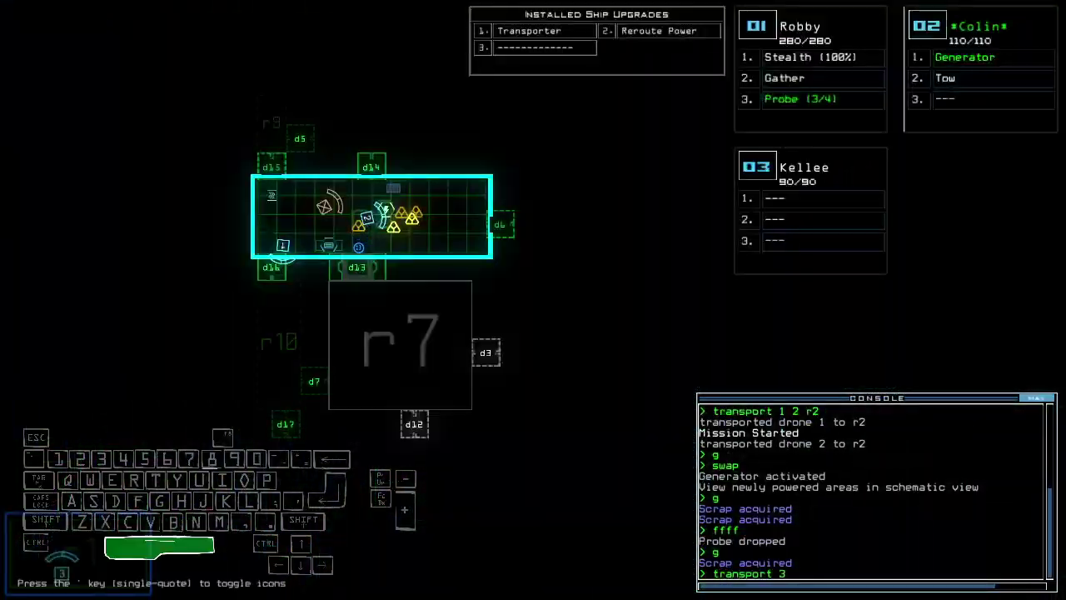
pyautogui.write('2')
pyautogui.press('Return')
pyautogui.press('3')
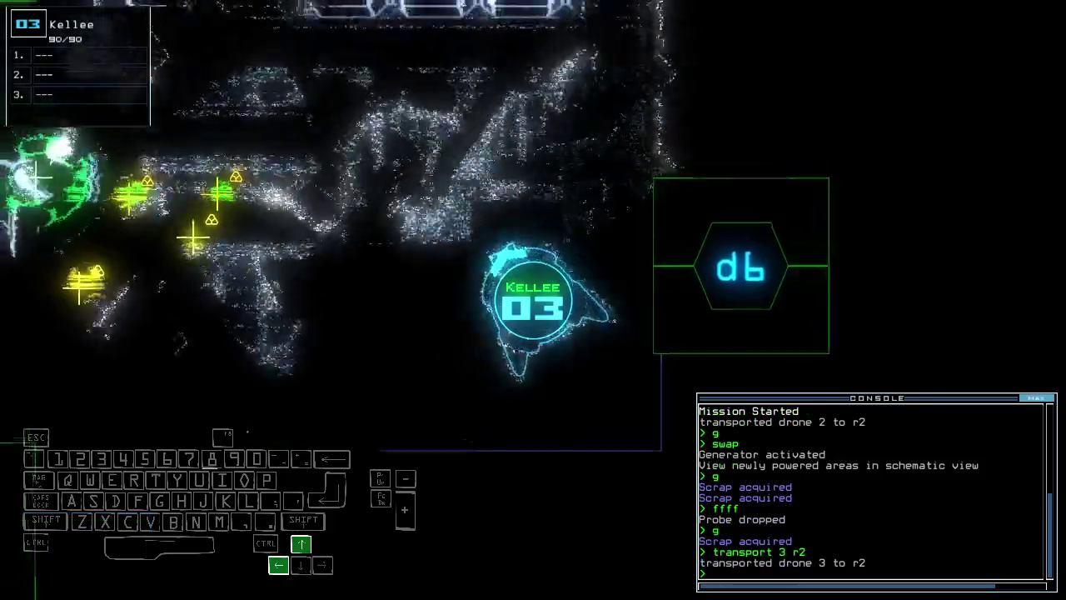
pyautogui.press('Up')
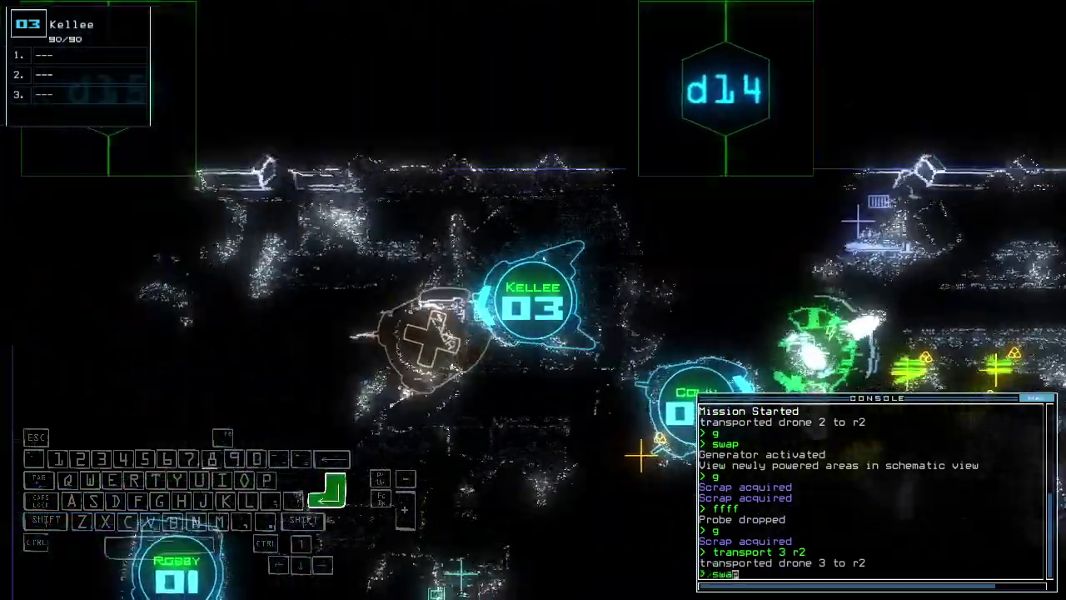
pyautogui.press('Return')
pyautogui.press('Escape')
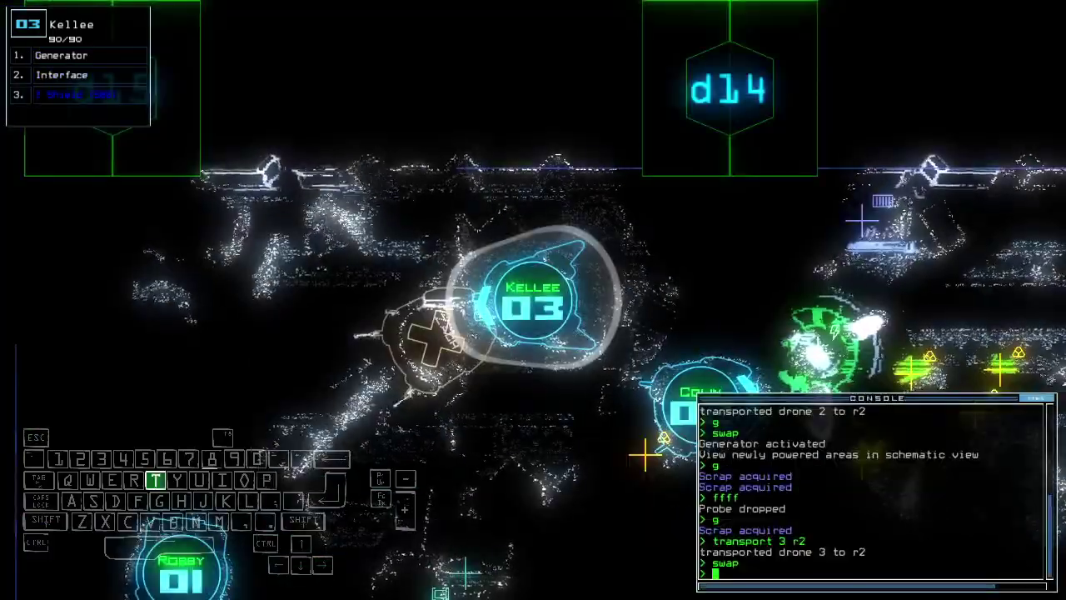
pyautogui.write('transport r1')
# - Send Kellee to r1, then have Robby recover the probe and gather scrap
pyautogui.press('Return')
pyautogui.press('1')
pyautogui.press('Left')
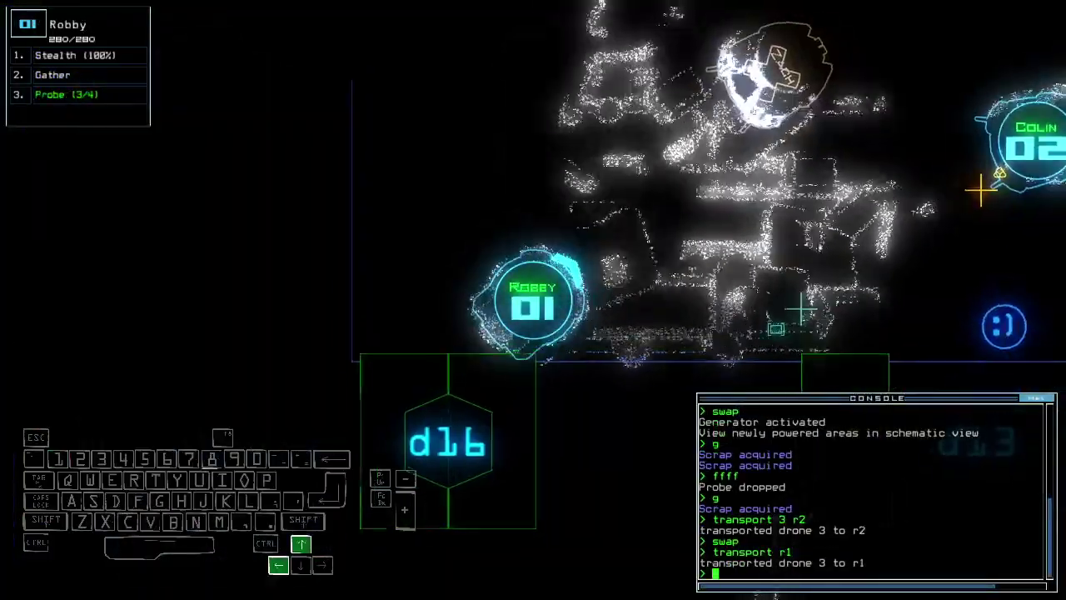
pyautogui.press('Up')
pyautogui.write('pickup')
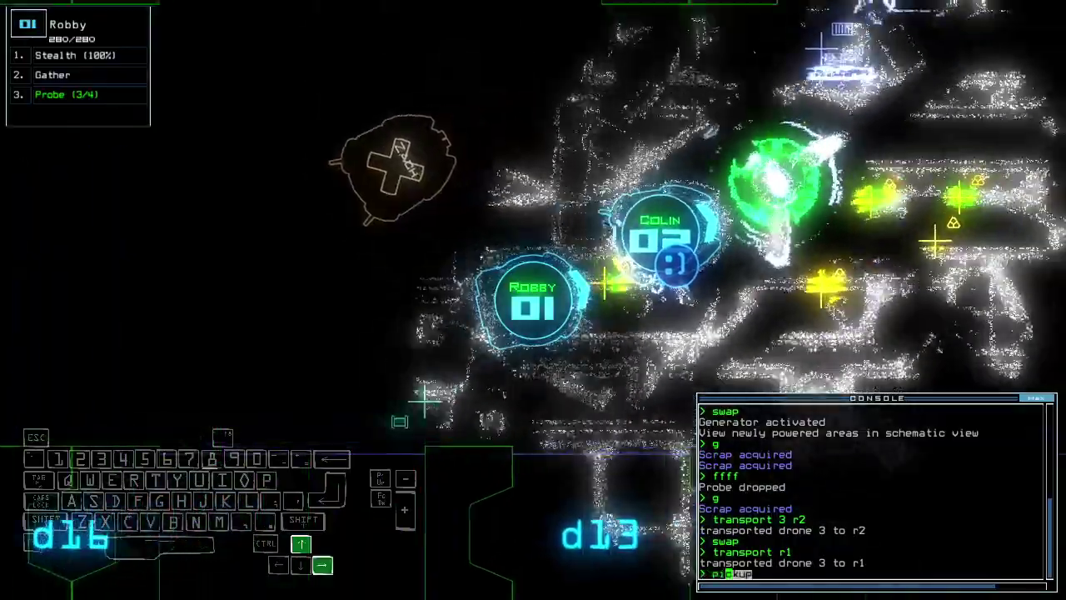
pyautogui.press('Return')
pyautogui.write('g')
pyautogui.press('Return')
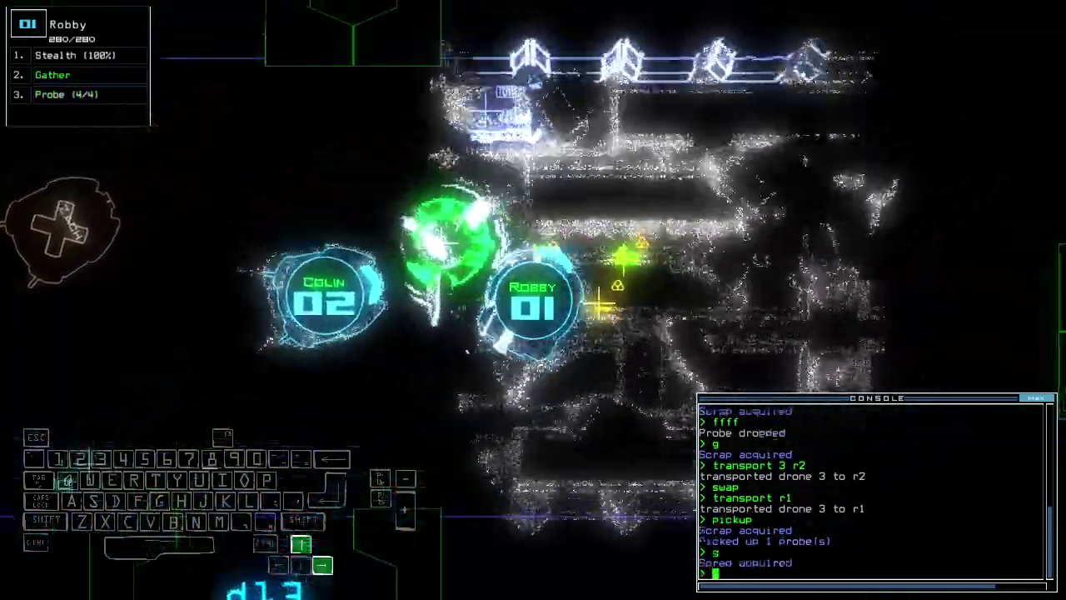
pyautogui.write('g')
pyautogui.press('Return')
pyautogui.write('g')
pyautogui.press('Return')
# - Stealth drone 01 through door d6
pyautogui.press('Tab')
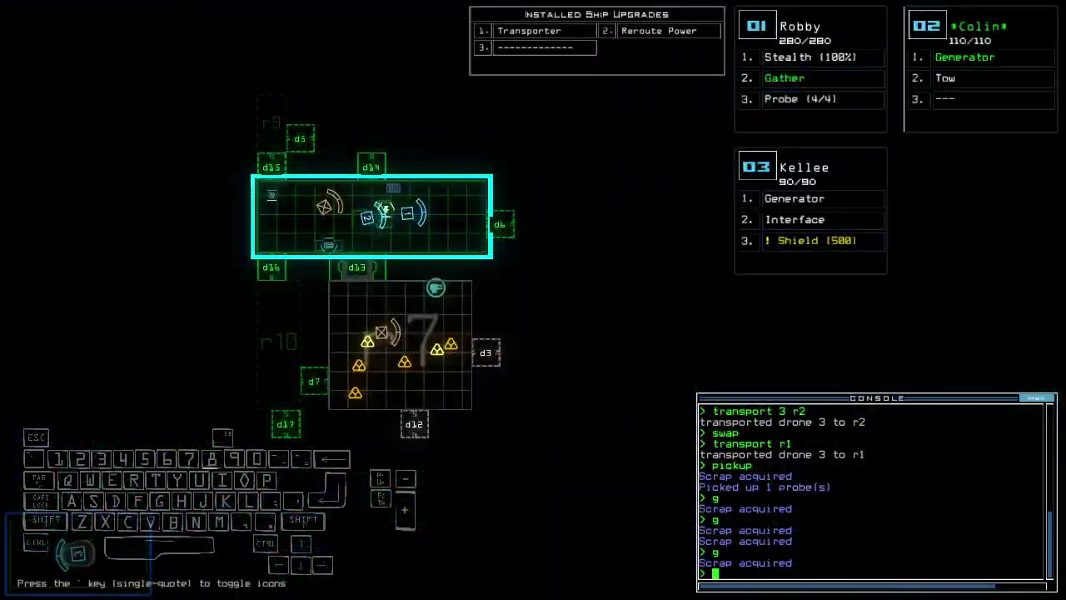
pyautogui.press('Tab')
pyautogui.write('d')
pyautogui.press('Return')
pyautogui.press('Tab')
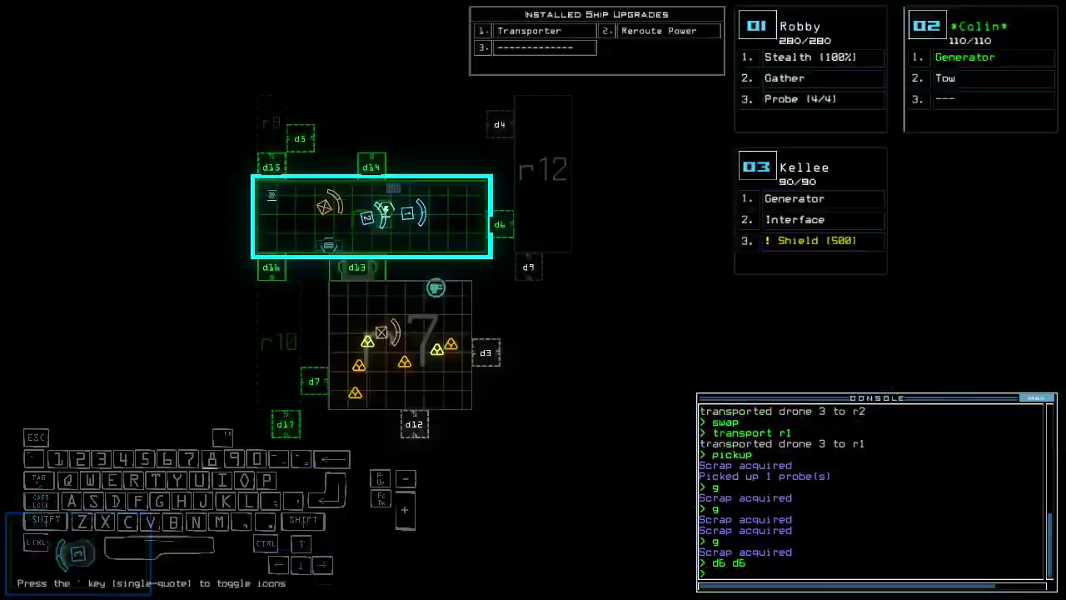
pyautogui.press('Tab')
pyautogui.write('st')
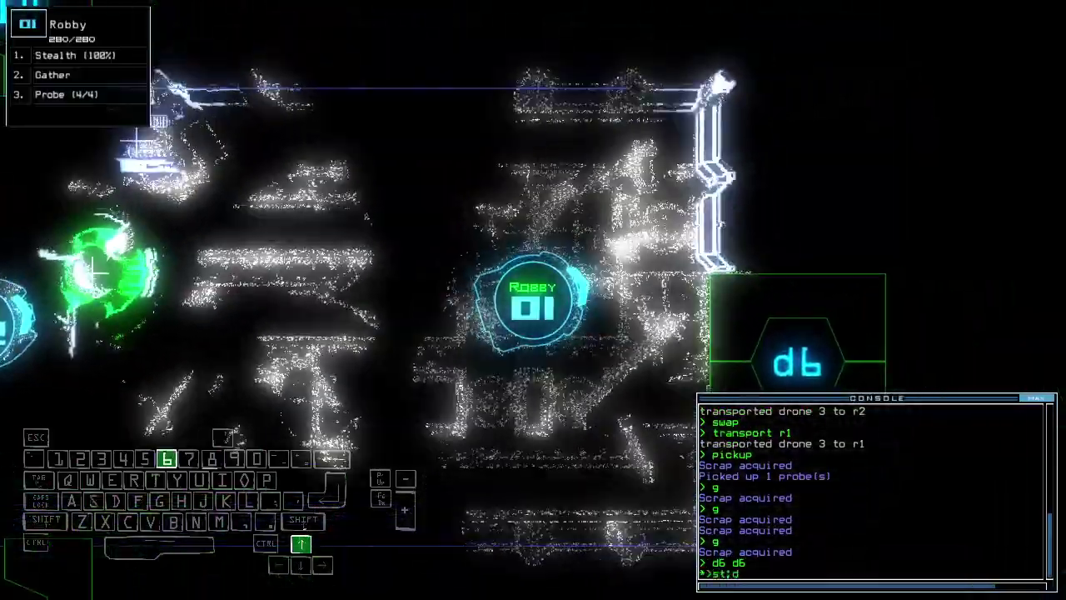
pyautogui.write(';d6')
pyautogui.press('Return')
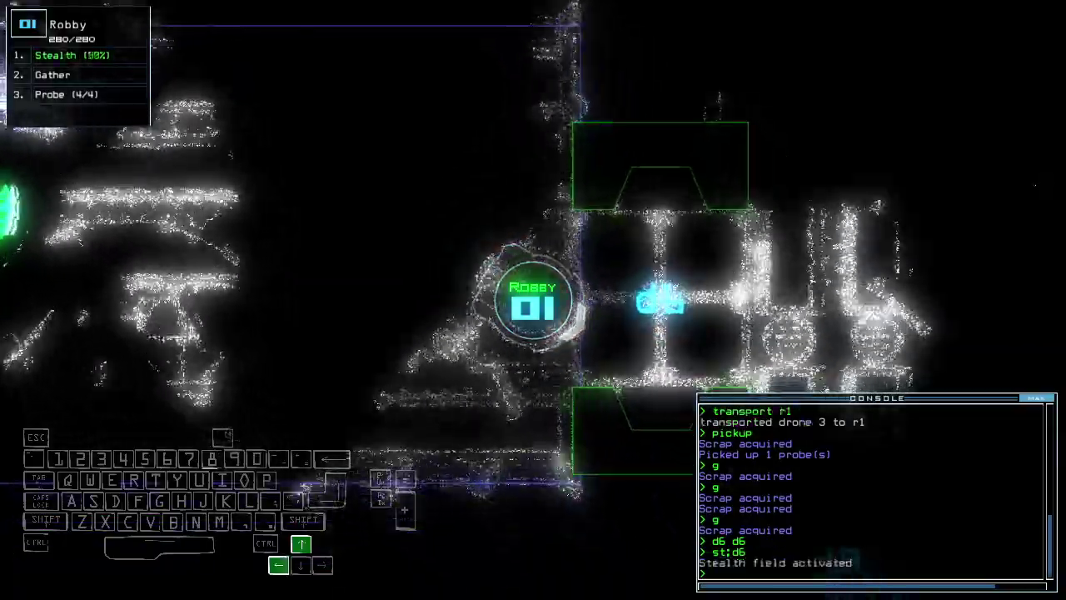
pyautogui.write('db')
pyautogui.press('Return')
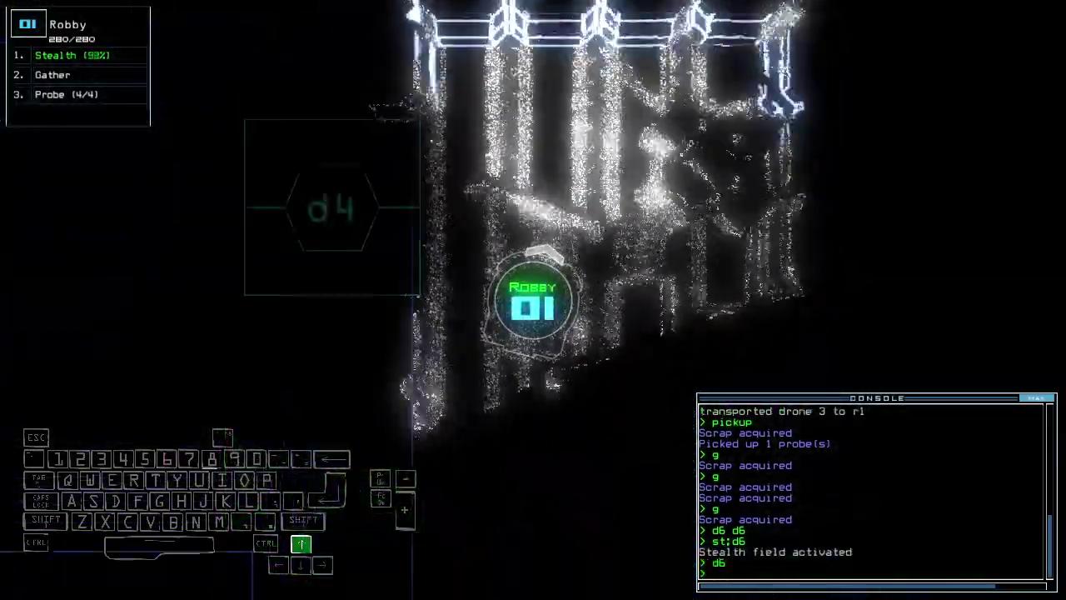
pyautogui.write('ffff')
# - Drop and recover a probe, gather scrap, and close the doors behind the drone
pyautogui.press('Return')
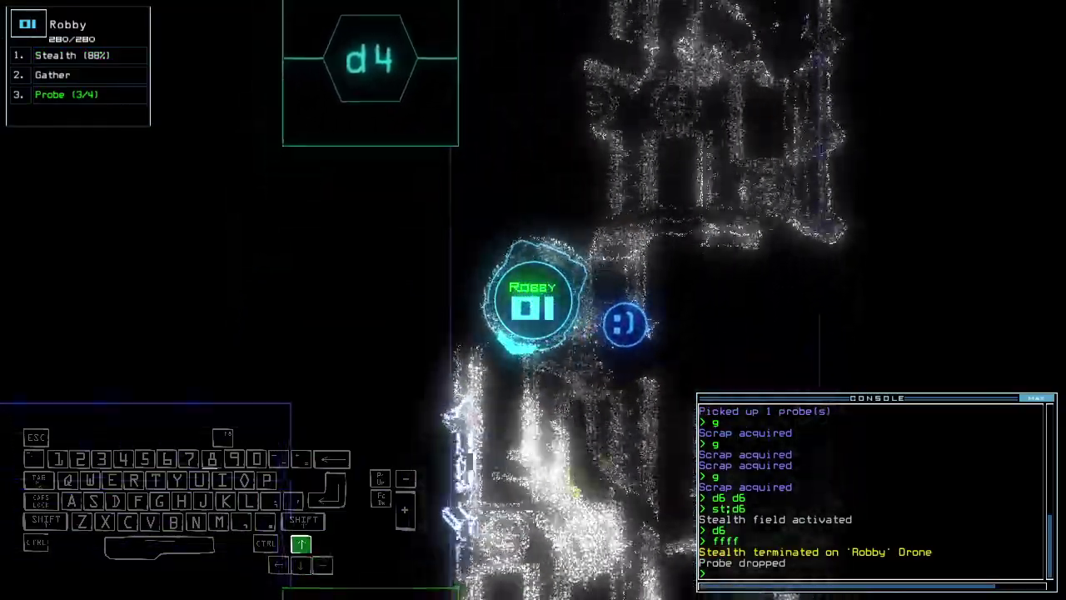
pyautogui.write('pickup')
pyautogui.press('Return')
pyautogui.write('g')
pyautogui.press('Return')
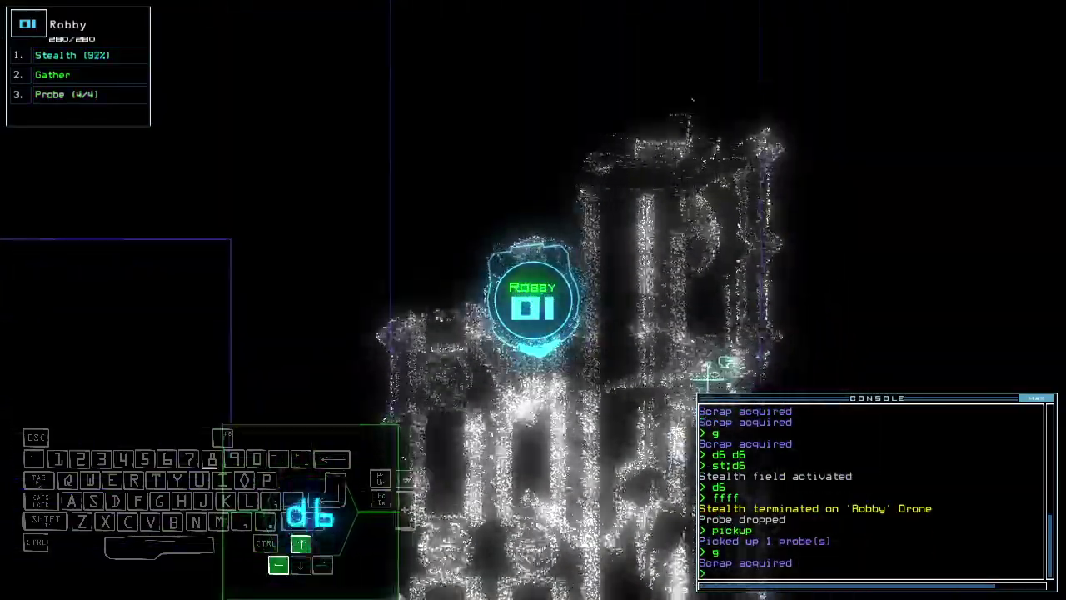
pyautogui.write('d6')
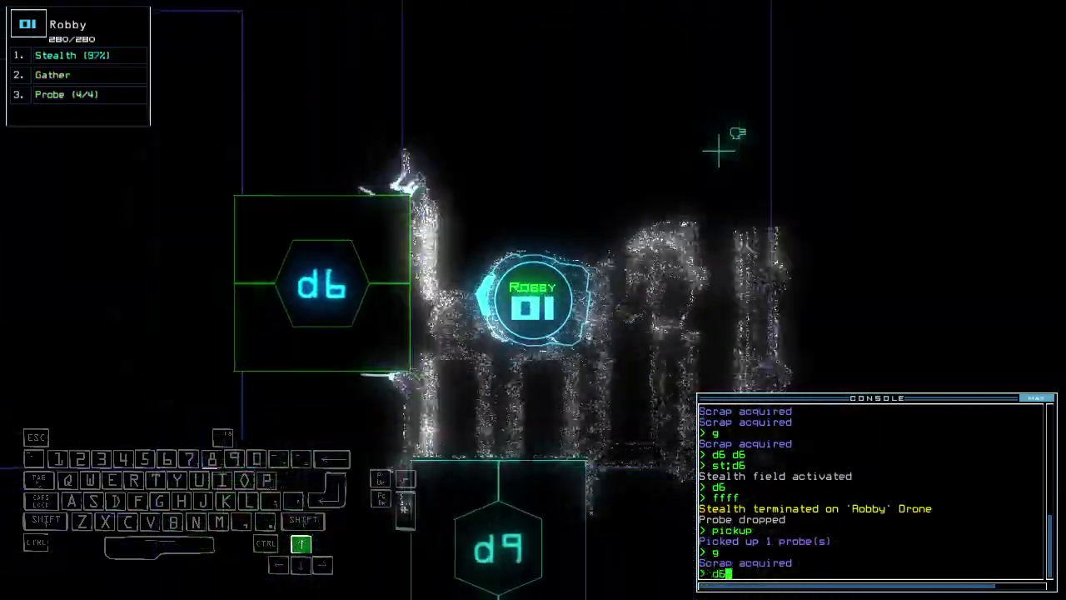
pyautogui.press('Return')
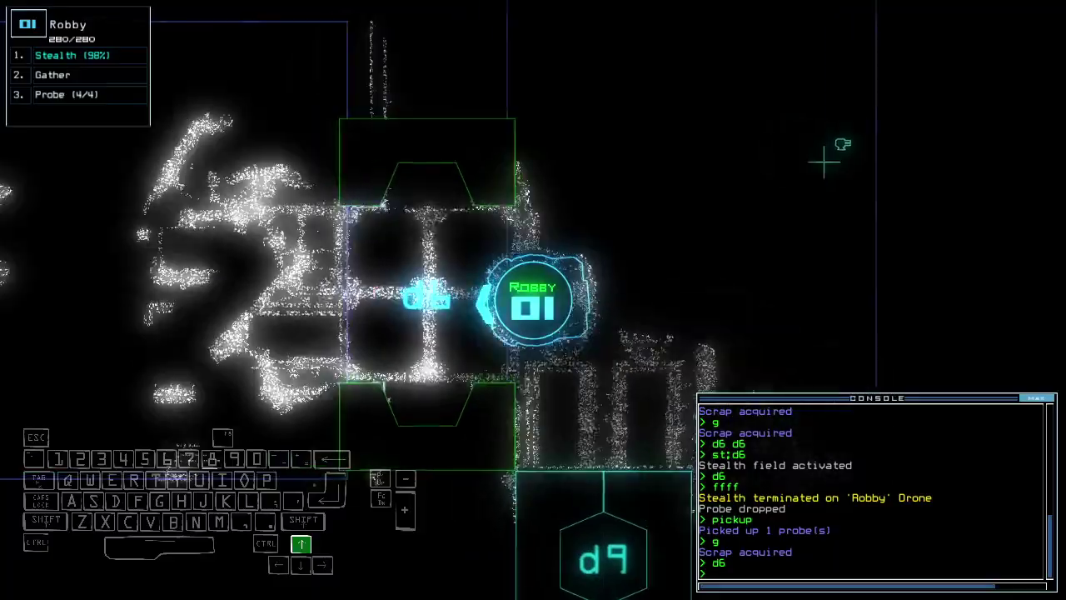
pyautogui.write('cccc')
pyautogui.press('Return')
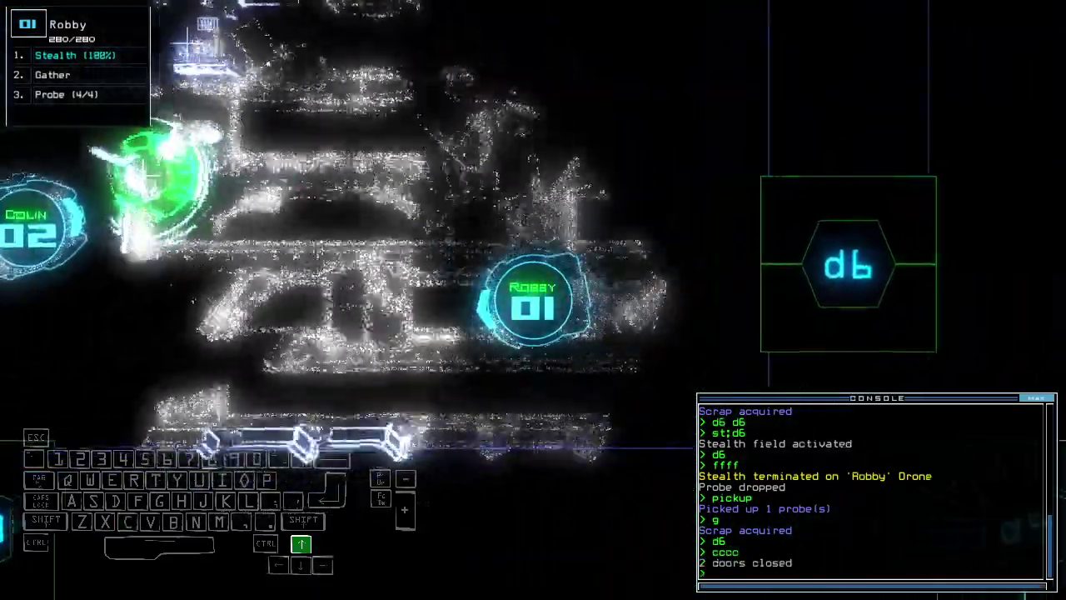
# - Head through d13, swap items with the other drone, and collect scrap
pyautogui.press('Return')
pyautogui.press('Return')
pyautogui.write('d13')
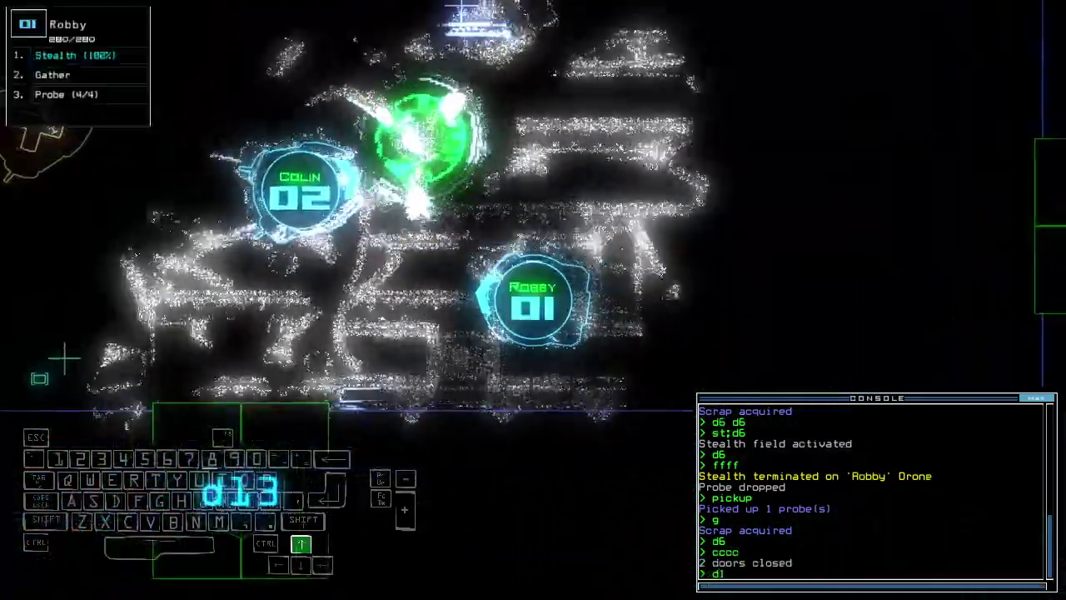
pyautogui.press('Return')
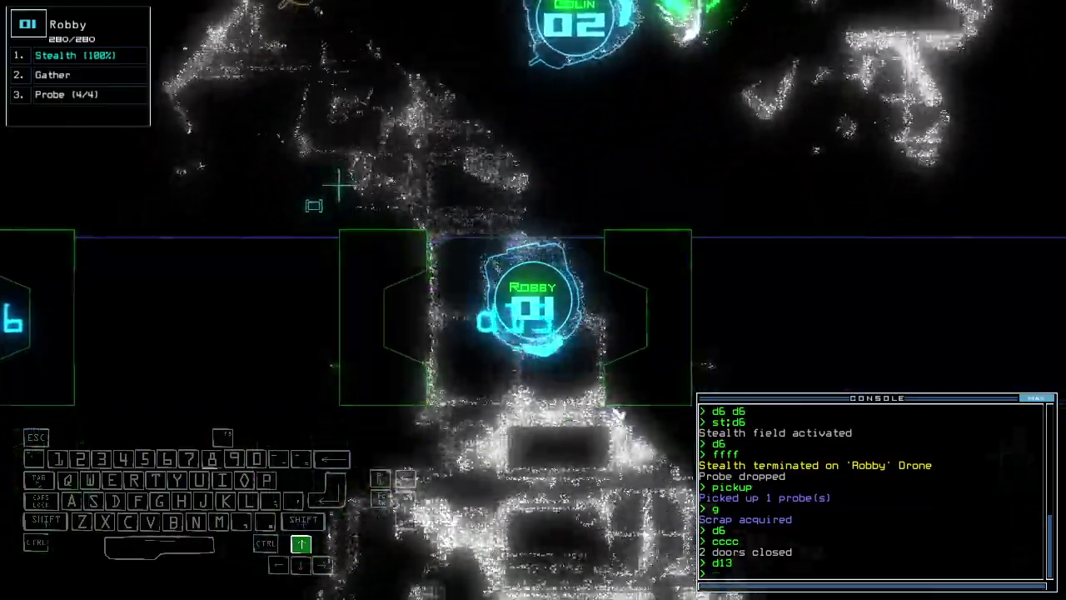
pyautogui.write('swap')
pyautogui.press('Return')
pyautogui.press('Escape')
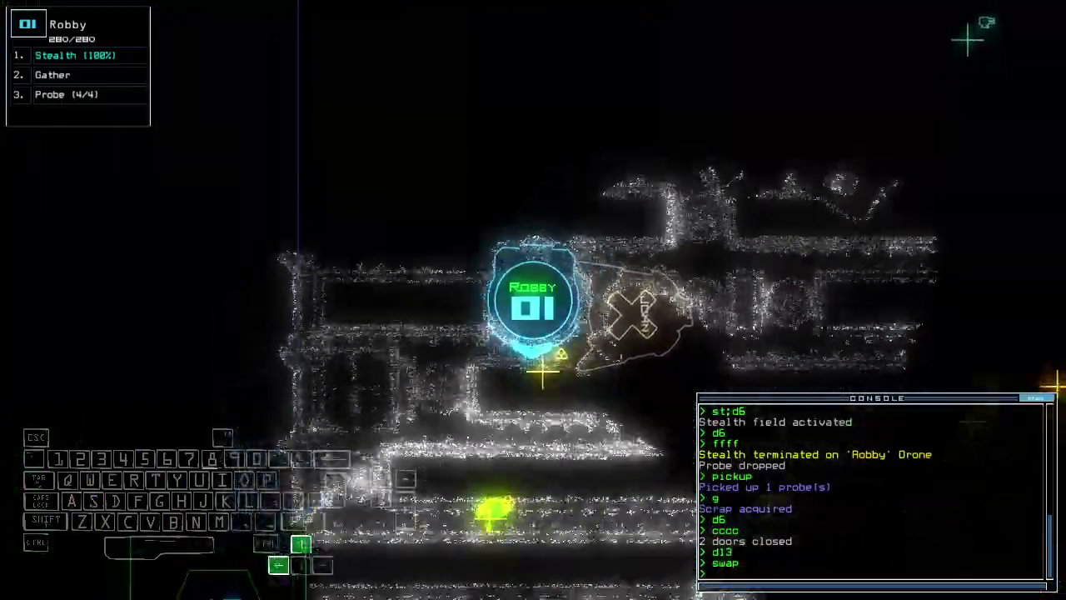
pyautogui.write('g')
pyautogui.press('Return')
pyautogui.write('g')
pyautogui.press('Return')
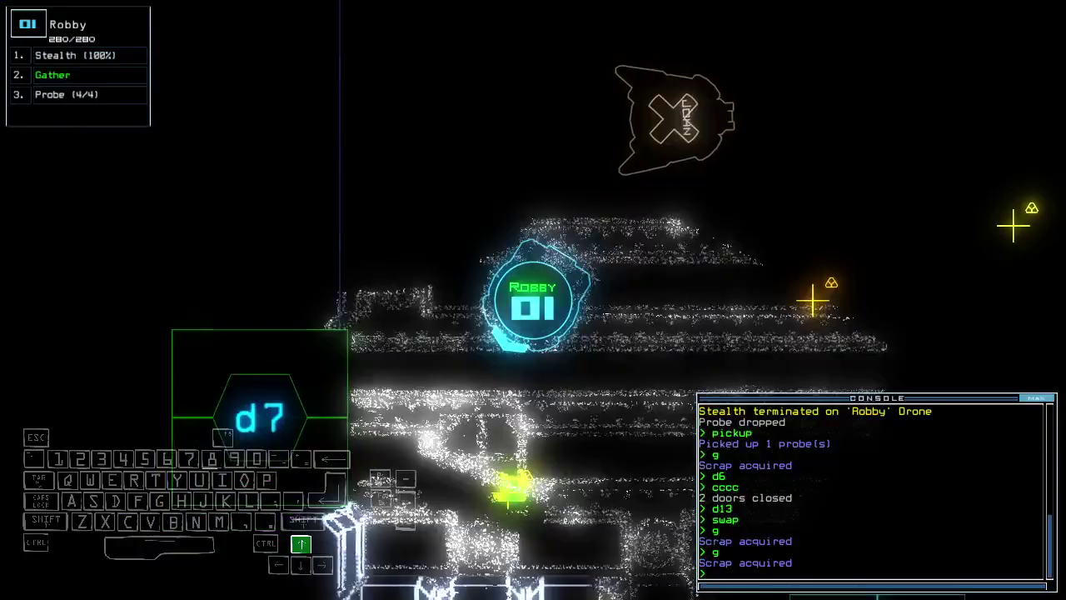
pyautogui.write('g')
pyautogui.press('Return')
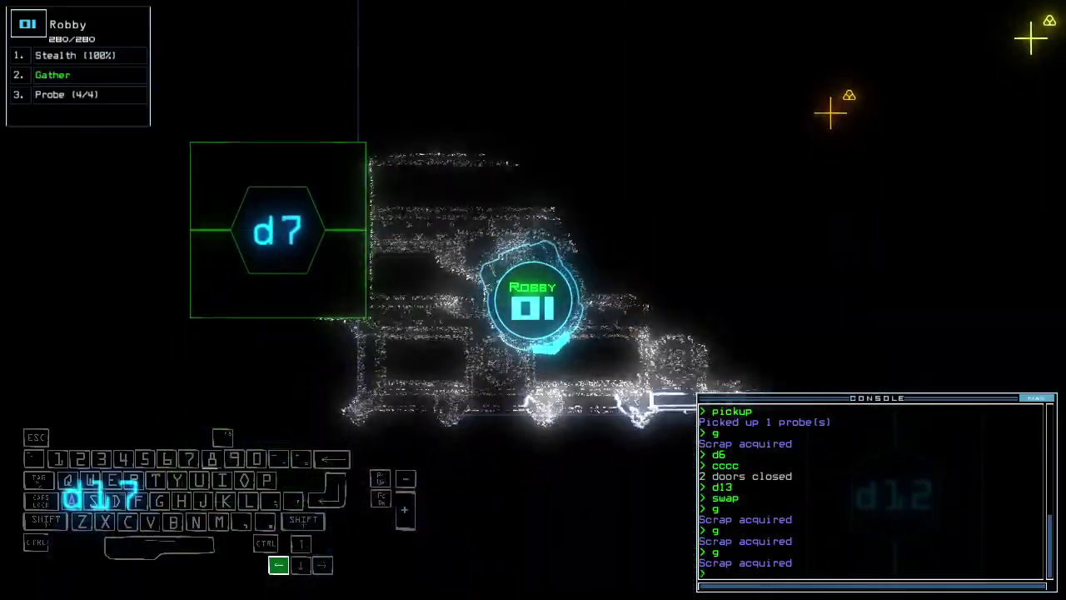
pyautogui.write('g')
pyautogui.press('Return')
# - Steer to more scrap, gather it, and close the open door
pyautogui.press('Left')
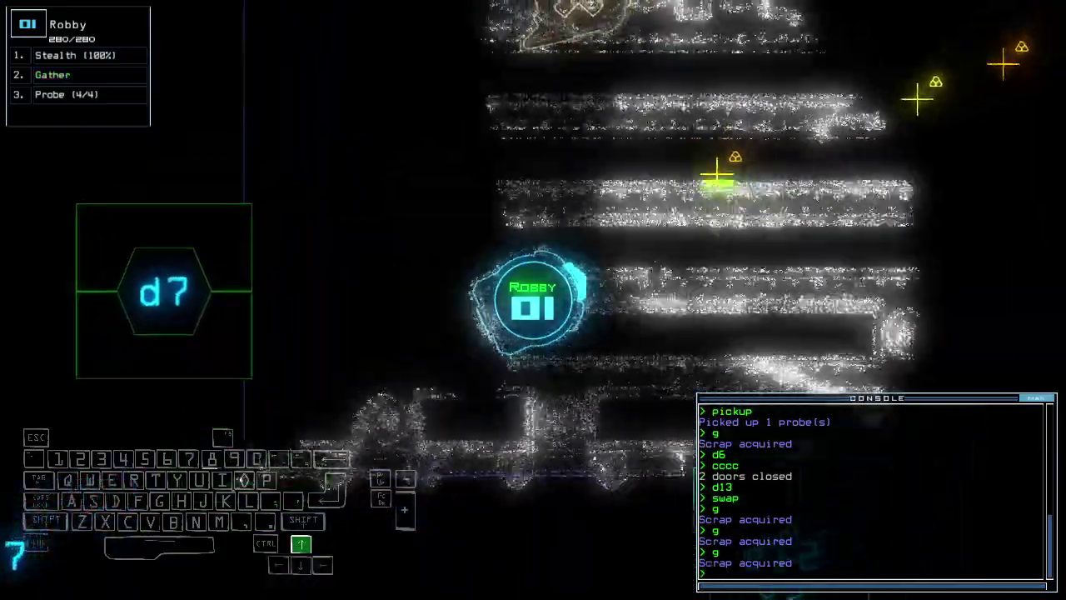
pyautogui.press('Up')
pyautogui.press('Up')
pyautogui.write('g')
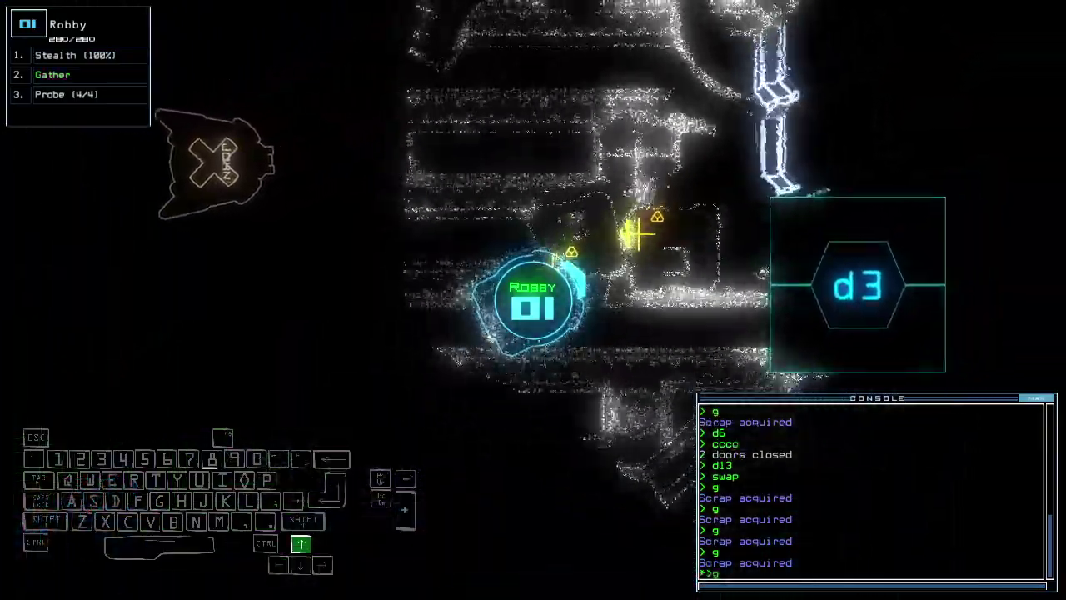
pyautogui.press('Return')
pyautogui.press('Down')
pyautogui.write('cccc')
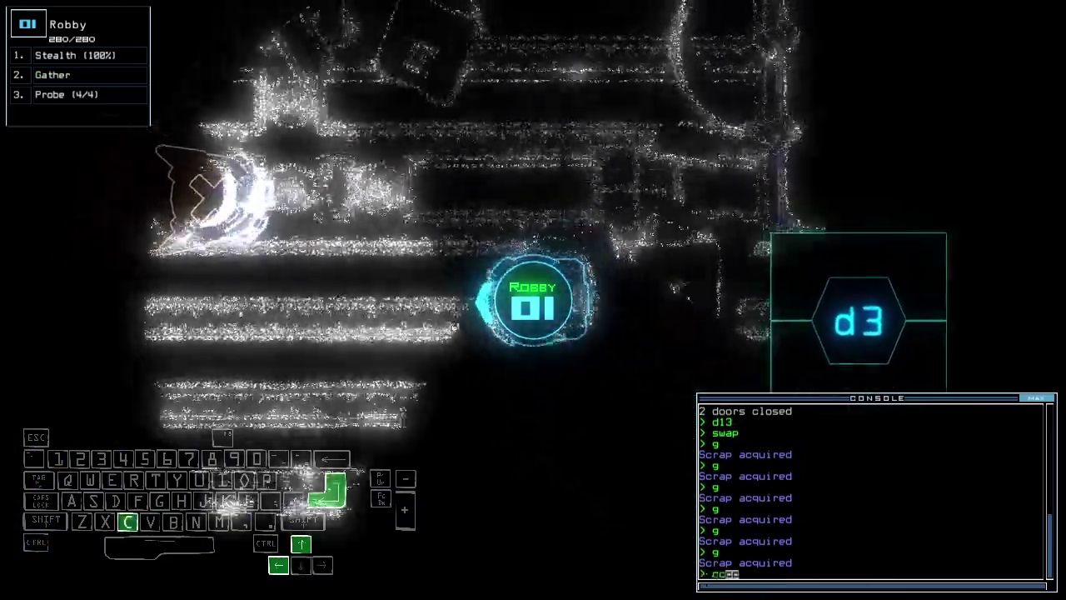
pyautogui.press('Return')
pyautogui.write('st;d7')
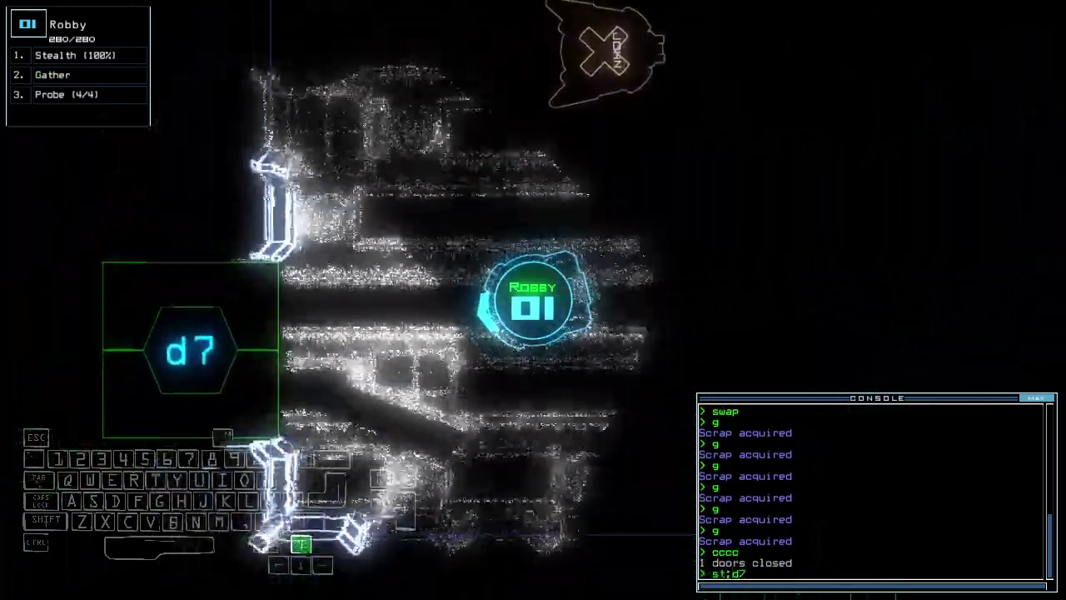
# - Stealth through d7, drop and recover a probe, and gather scrap
pyautogui.press('Return')
pyautogui.press('Up')
pyautogui.press('Right')
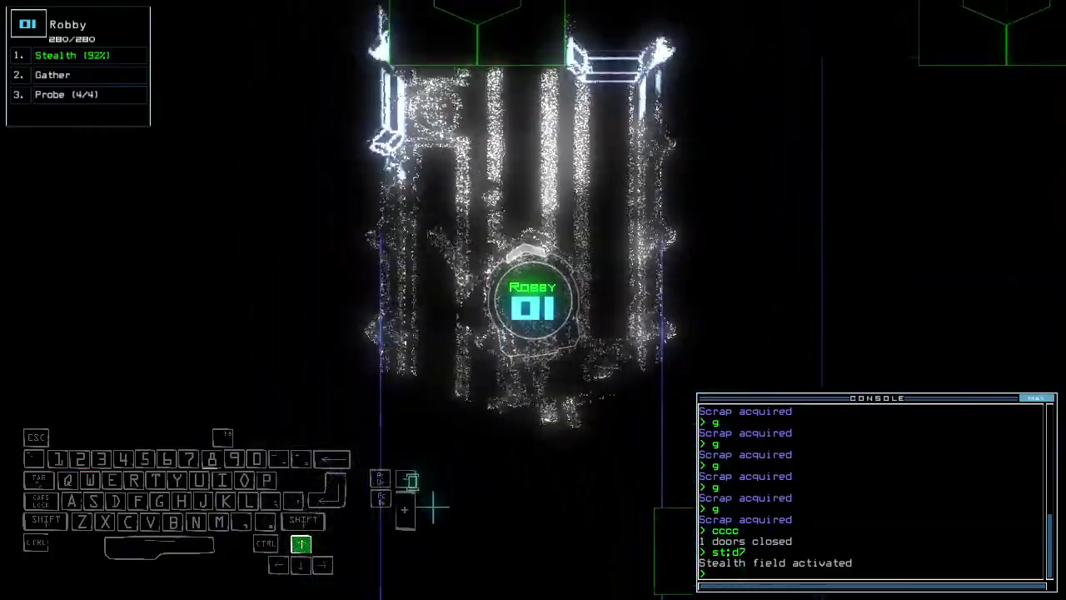
pyautogui.write('ffff')
pyautogui.press('Return')
pyautogui.press('Down')
pyautogui.write('pickup')
pyautogui.press('Return')
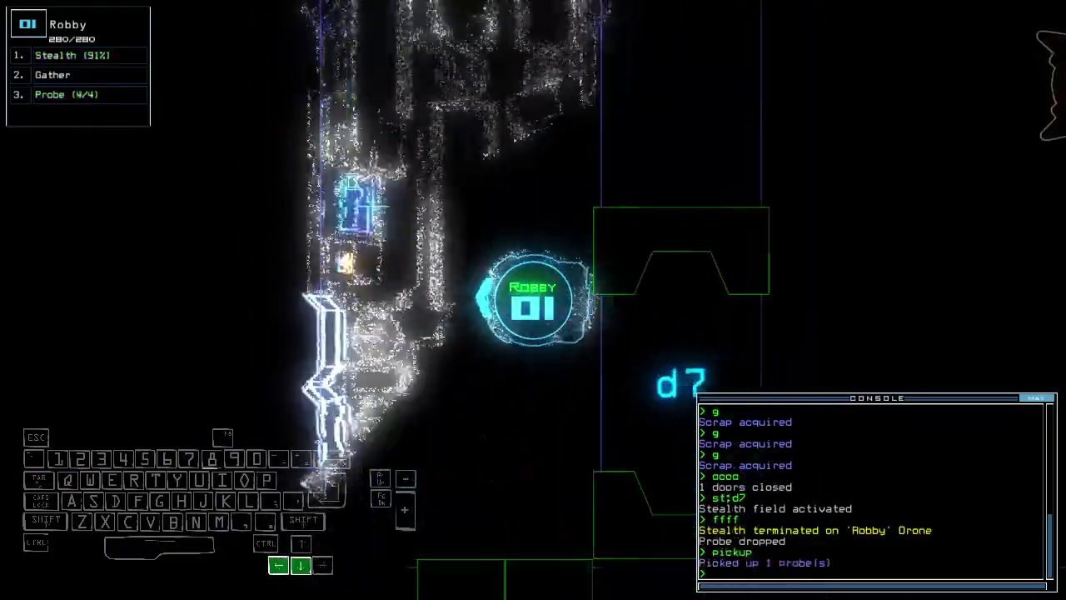
pyautogui.write('g')
pyautogui.press('Return')
pyautogui.write('st;d1')
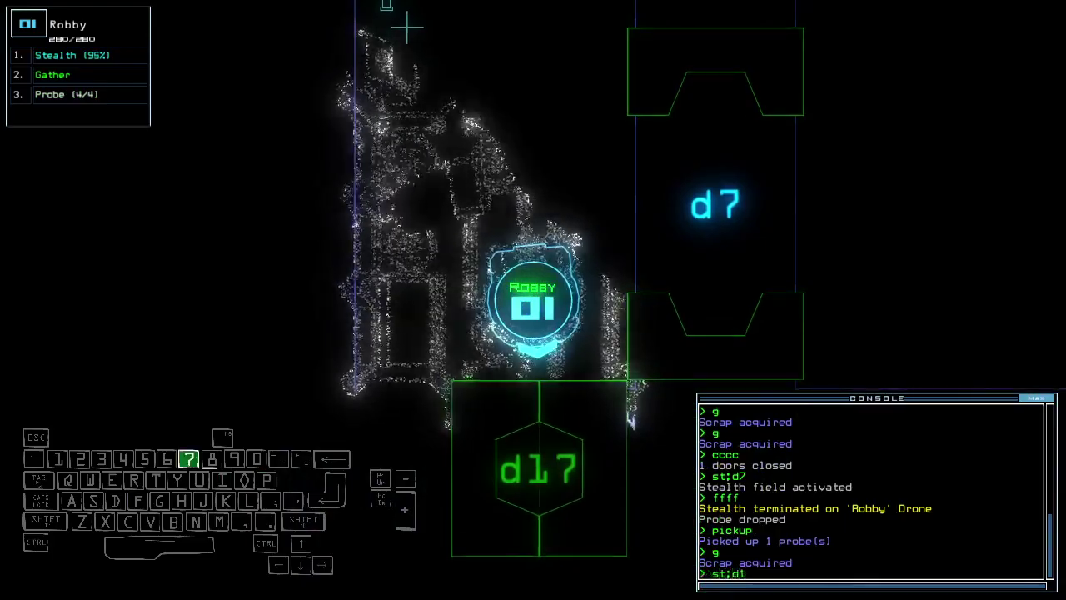
pyautogui.write('7')
# - Stealth through door d17 and drive deeper into the room
pyautogui.press('Return')
pyautogui.press('Up')
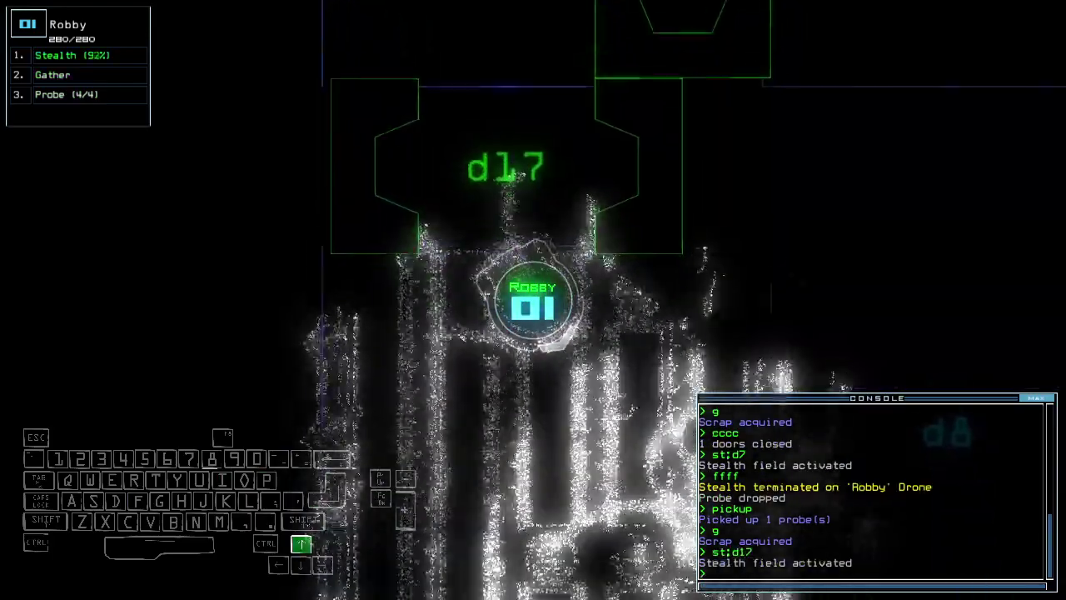
pyautogui.press('Up')
pyautogui.press('Right')
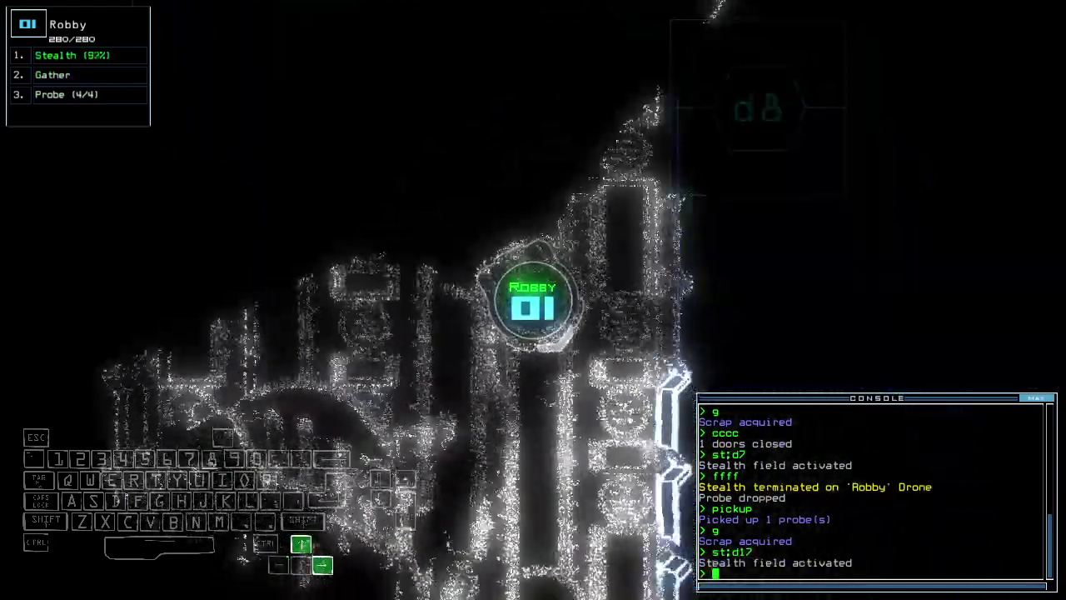
pyautogui.press('Up')
pyautogui.press('Right')
pyautogui.write('ffff')
# - Drop and recover a probe in d17, collect scrap, and close the doors behind
pyautogui.press('Return')
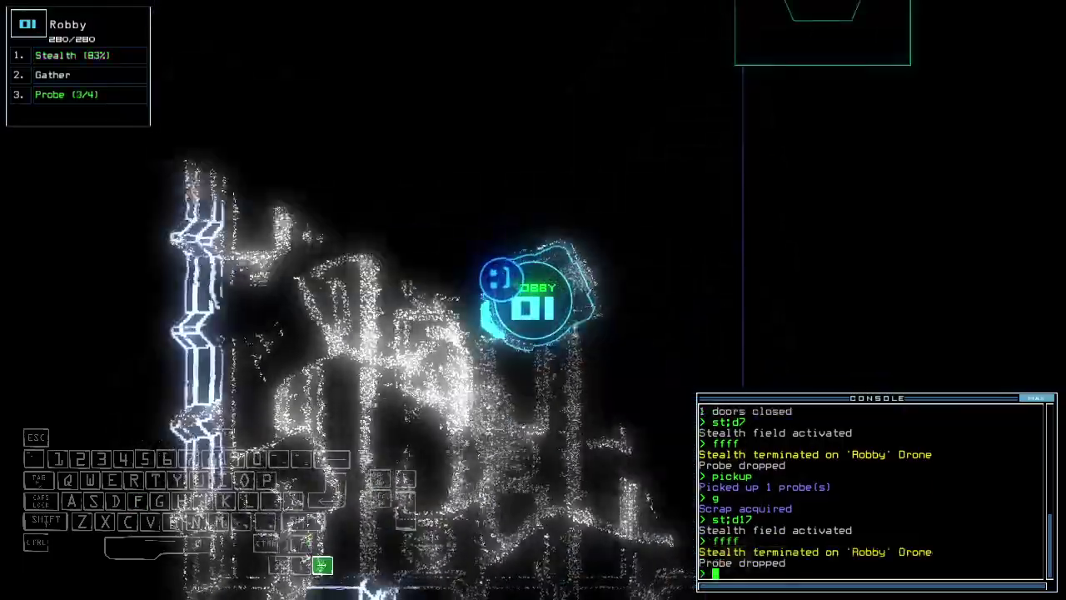
pyautogui.press('Up')
pyautogui.write('pickup')
pyautogui.press('Return')
pyautogui.write('g')
pyautogui.press('Return')
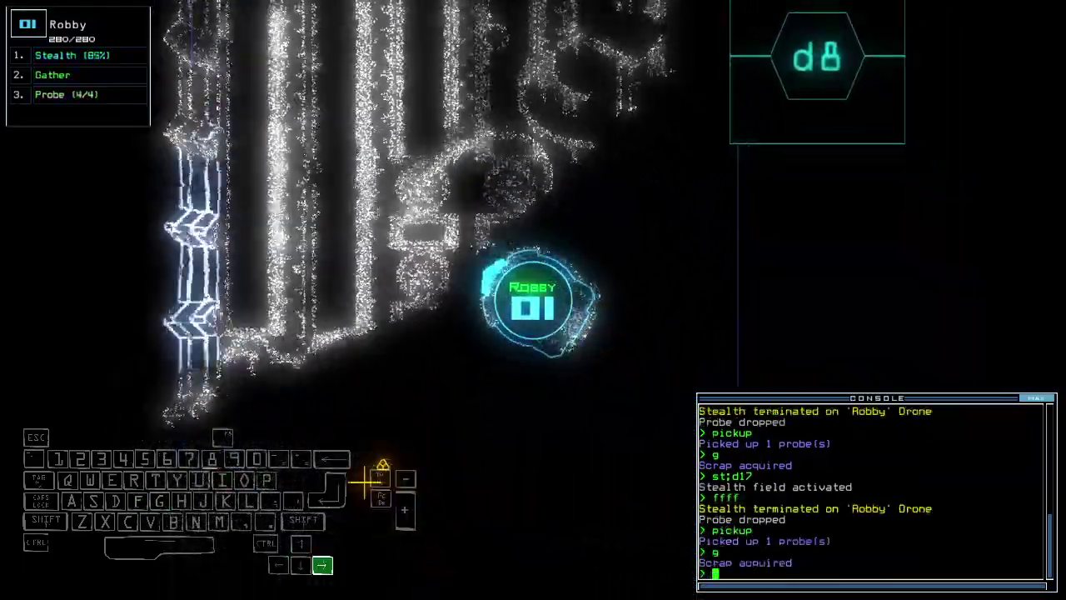
pyautogui.press('Right')
pyautogui.write('g')
pyautogui.press('Return')
pyautogui.press('Up')
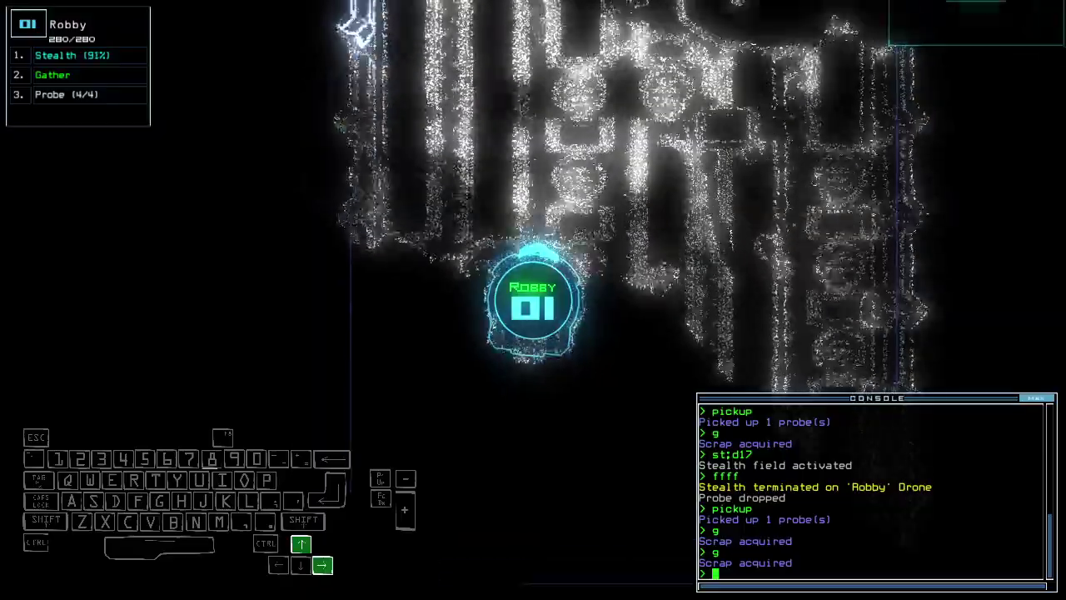
pyautogui.press('Up')
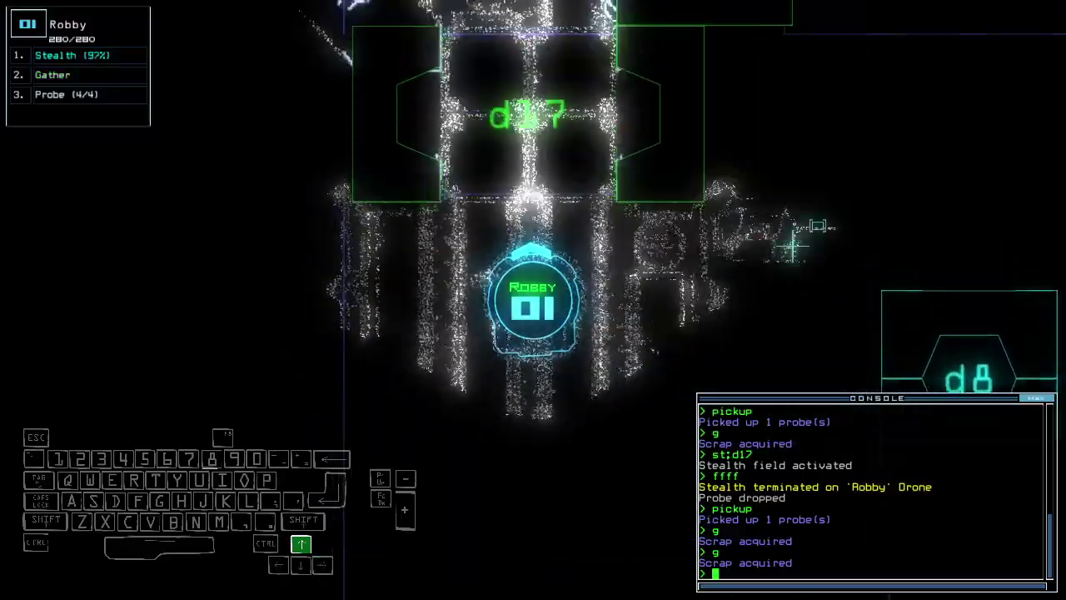
pyautogui.press('Up')
pyautogui.write('cc')
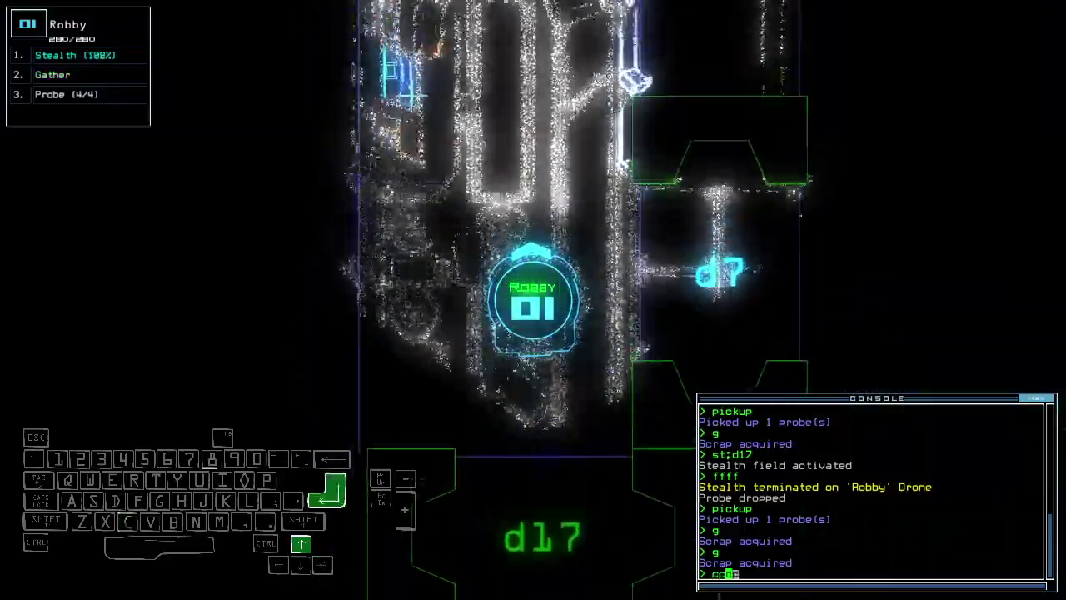
pyautogui.write('cc')
pyautogui.press('Return')
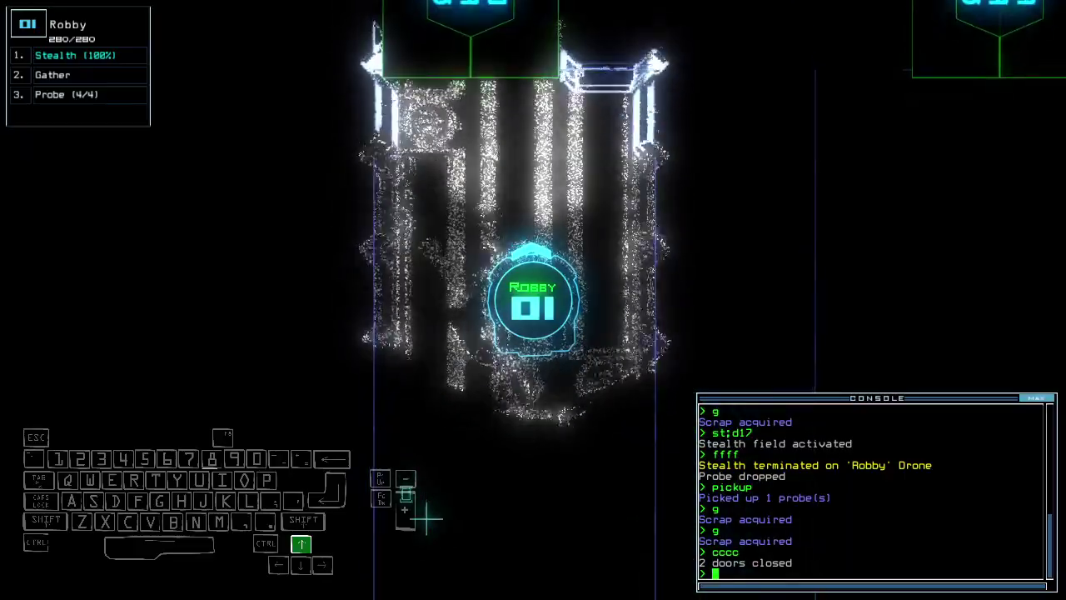
# - Take the drone through d16 under stealth and close the door behind it
pyautogui.press('Up')
pyautogui.write('d16')
pyautogui.press('Return')
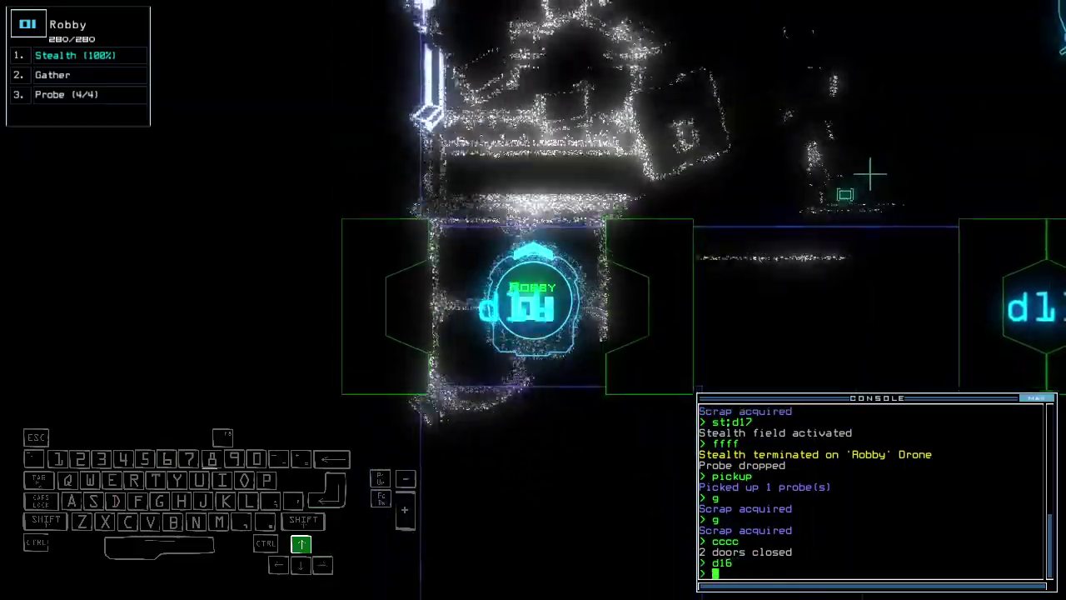
pyautogui.write('st')
pyautogui.press('Return')
pyautogui.write('cccc')
pyautogui.press('Return')
pyautogui.write('d')
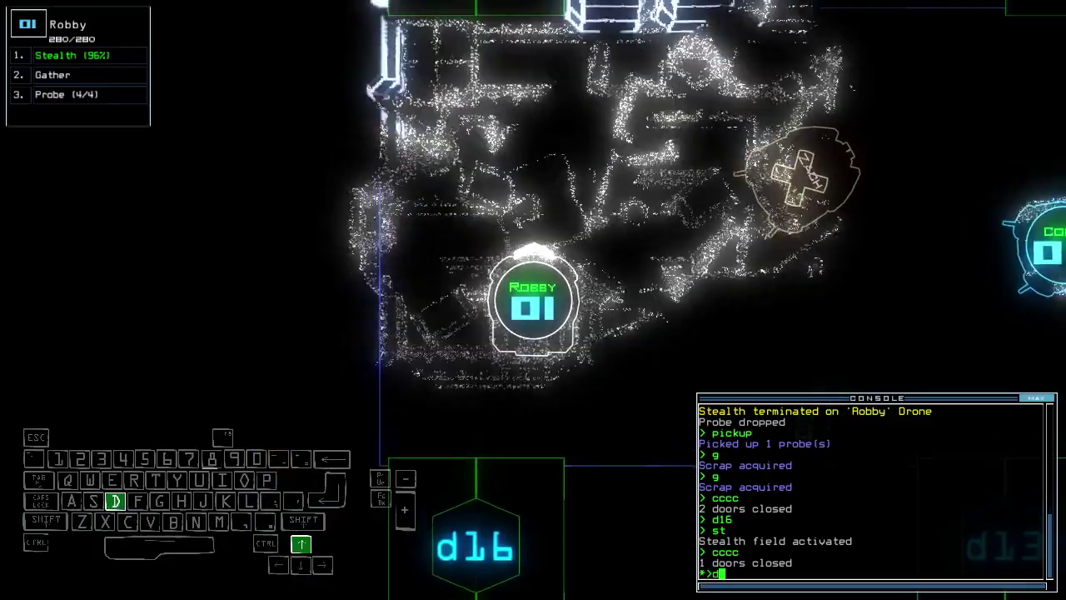
pyautogui.write('15')
# - Head to d15, collect its scrap, and drop and retrieve a probe
pyautogui.press('Return')
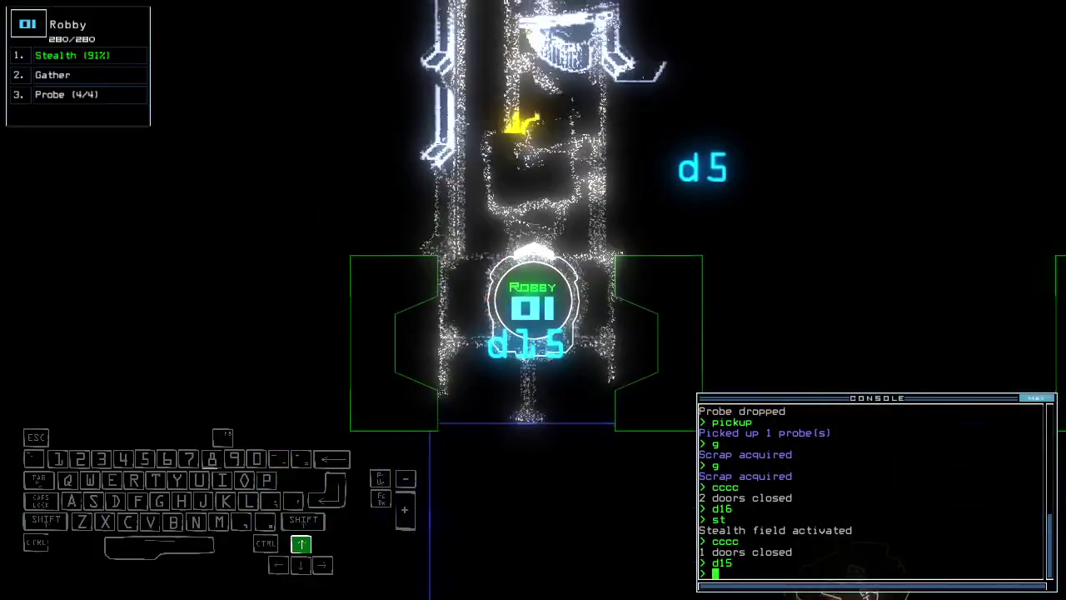
pyautogui.write('g')
pyautogui.press('Return')
pyautogui.write('g')
pyautogui.press('Return')
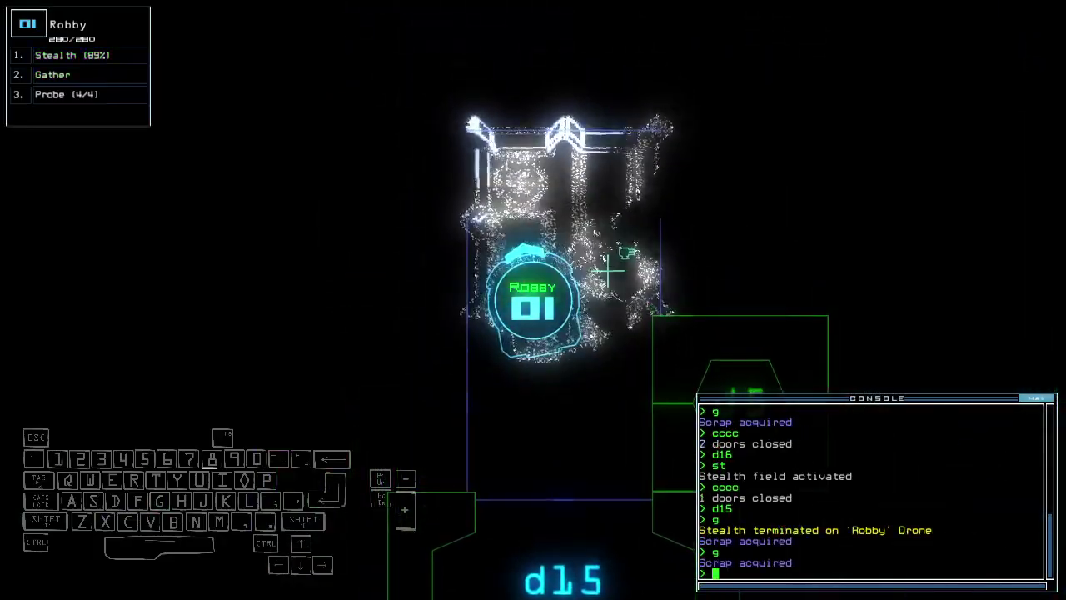
pyautogui.write('ffff')
pyautogui.press('Return')
pyautogui.write('pickup')
pyautogui.press('Return')
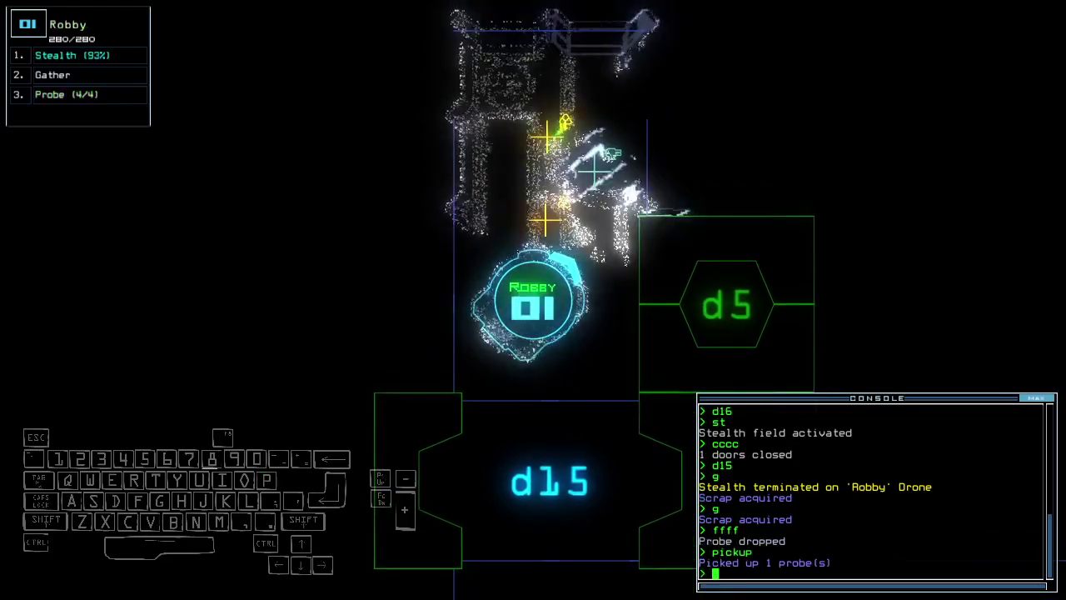
pyautogui.write('g')
pyautogui.press('Return')
pyautogui.write('g')
pyautogui.press('Return')
# - Drive drone 1 through door d5 under stealth
pyautogui.press('Down')
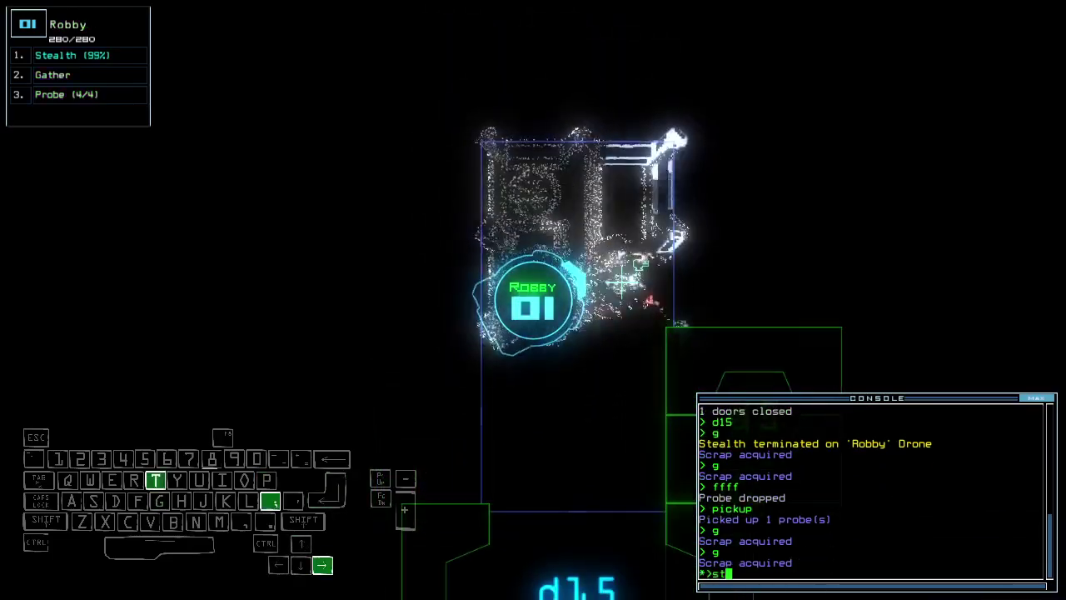
pyautogui.write(';d5')
pyautogui.press('Return')
pyautogui.press('Up')
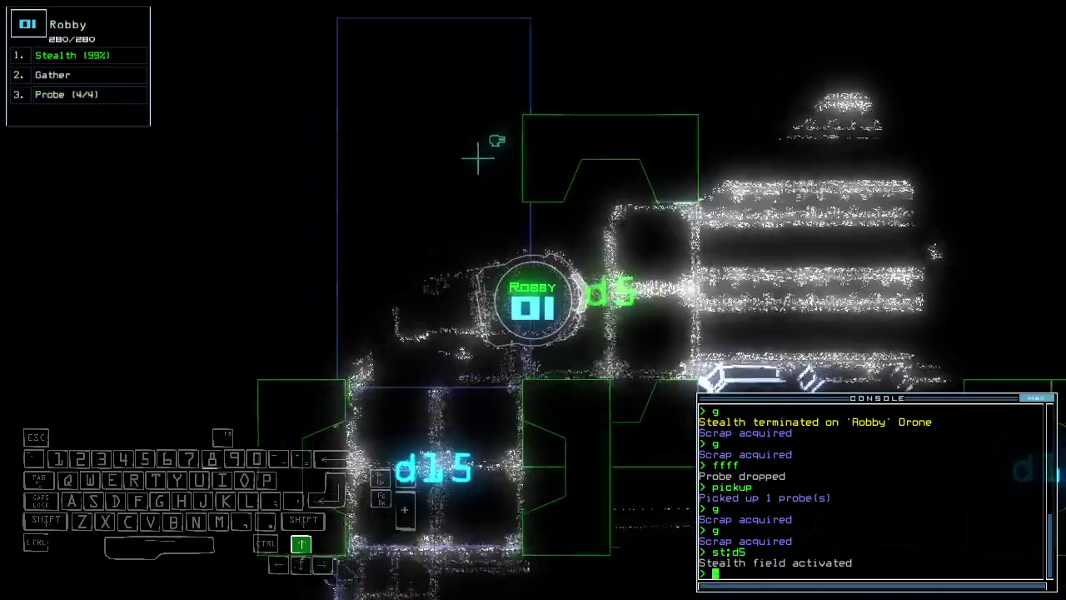
pyautogui.press('Up')
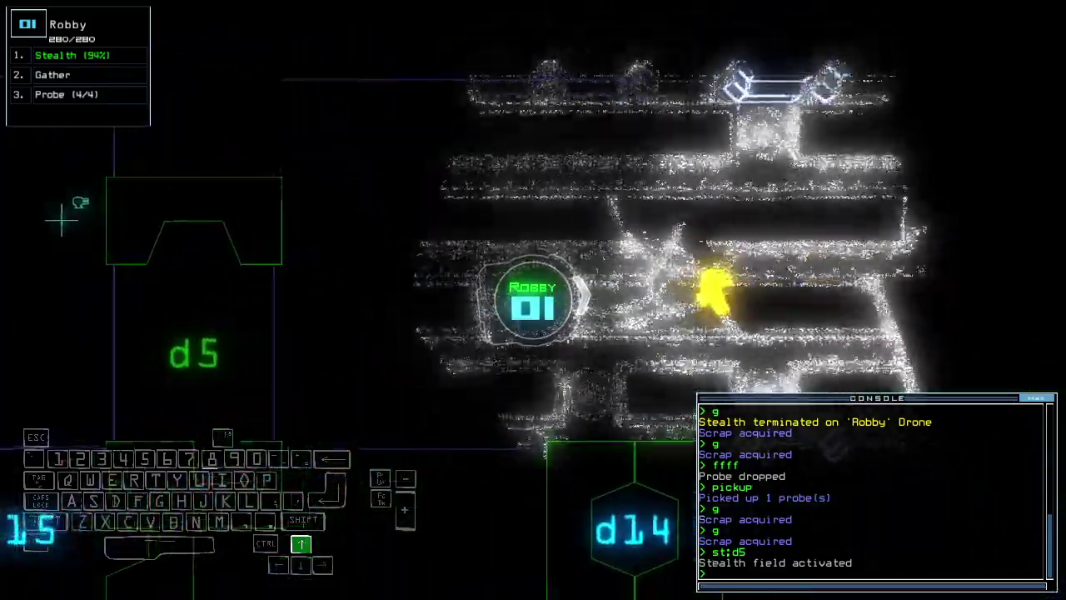
pyautogui.press('Up')
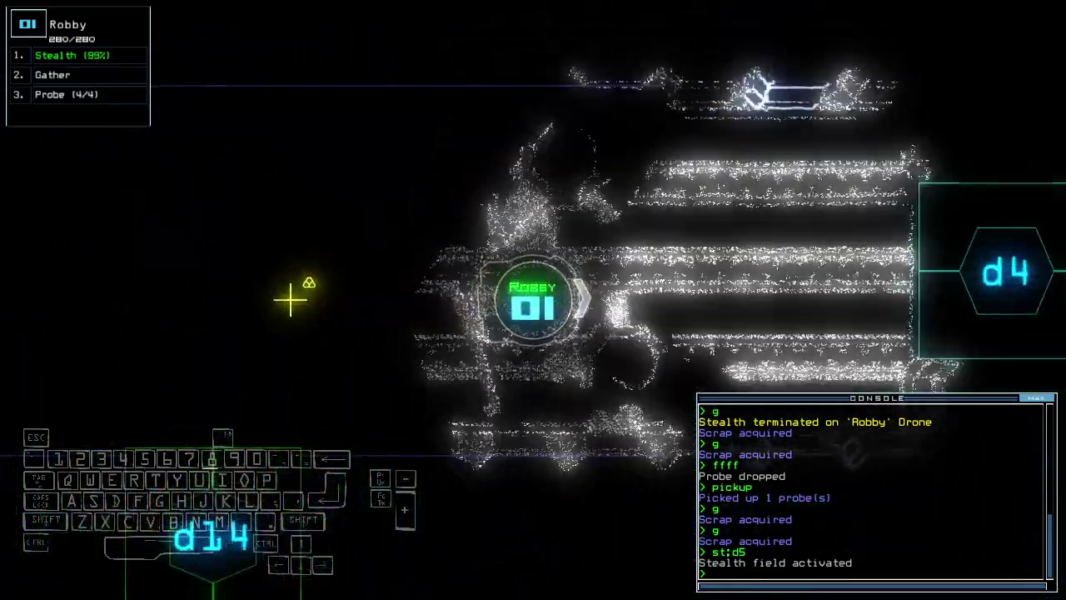
pyautogui.write('ffff')
# - Collect scrap past d5, recover the probe, and transport drone 2 to r1
pyautogui.press('Return')
pyautogui.write('g')
pyautogui.press('Return')
pyautogui.write('g')
pyautogui.press('Return')
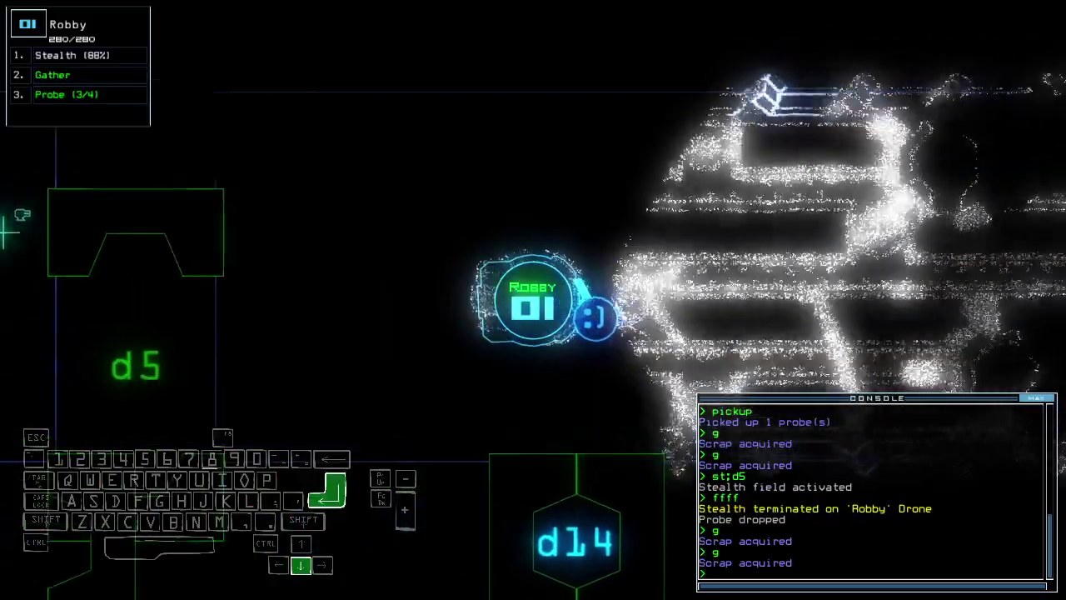
pyautogui.write('pickup')
pyautogui.press('Return')
pyautogui.write('ty')
pyautogui.press('Return')
pyautogui.press('Down')
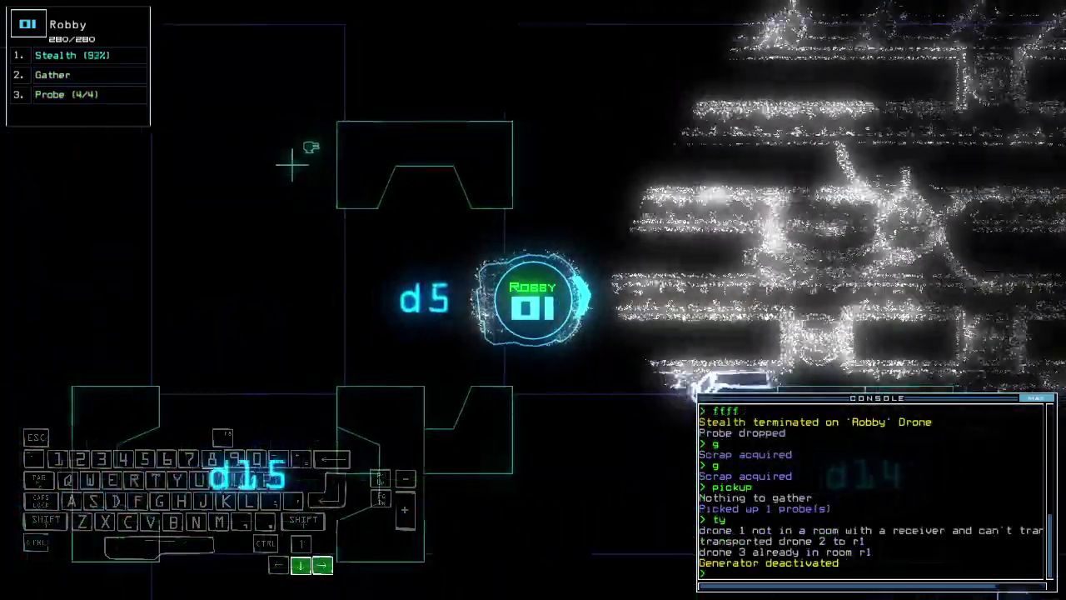
pyautogui.press('Tab')
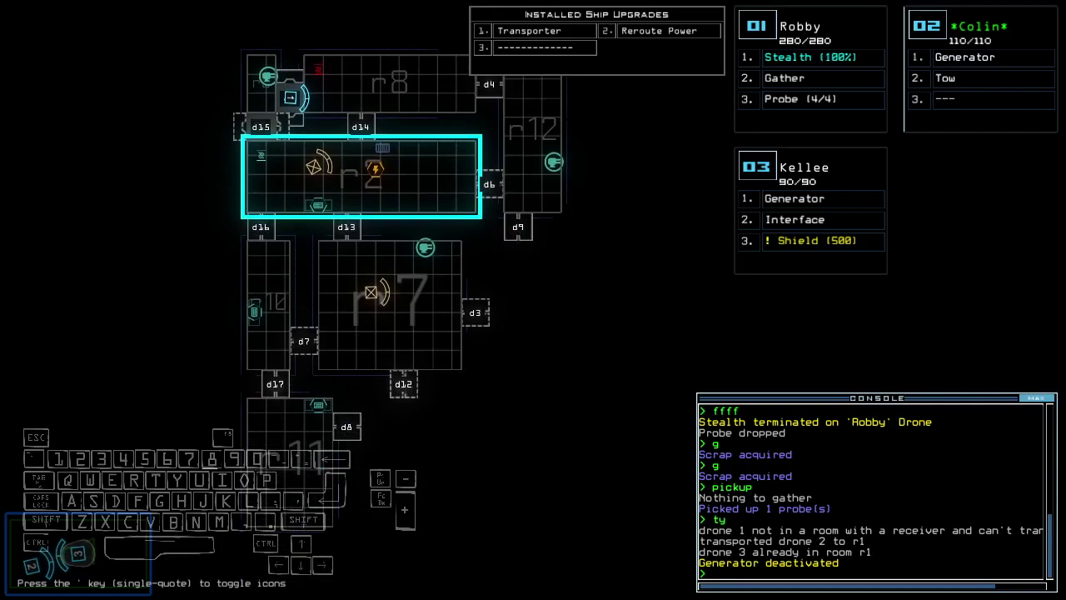
# - Check the mission time, transport drone 2 into r2 and switch on r2's generator
pyautogui.press('Left')
pyautogui.press('Up')
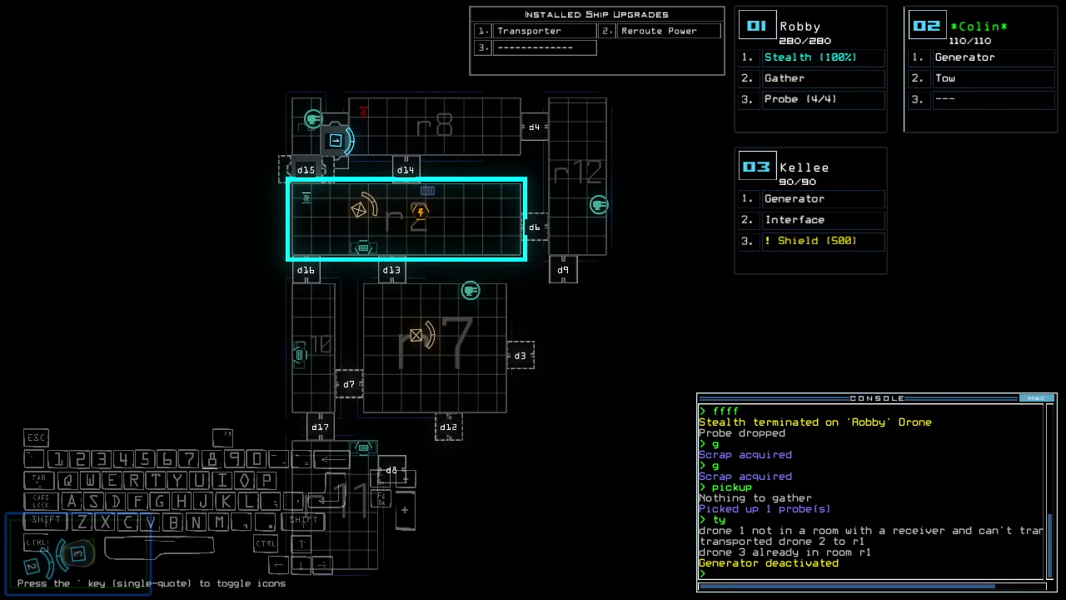
pyautogui.write('te')
pyautogui.press('Return')
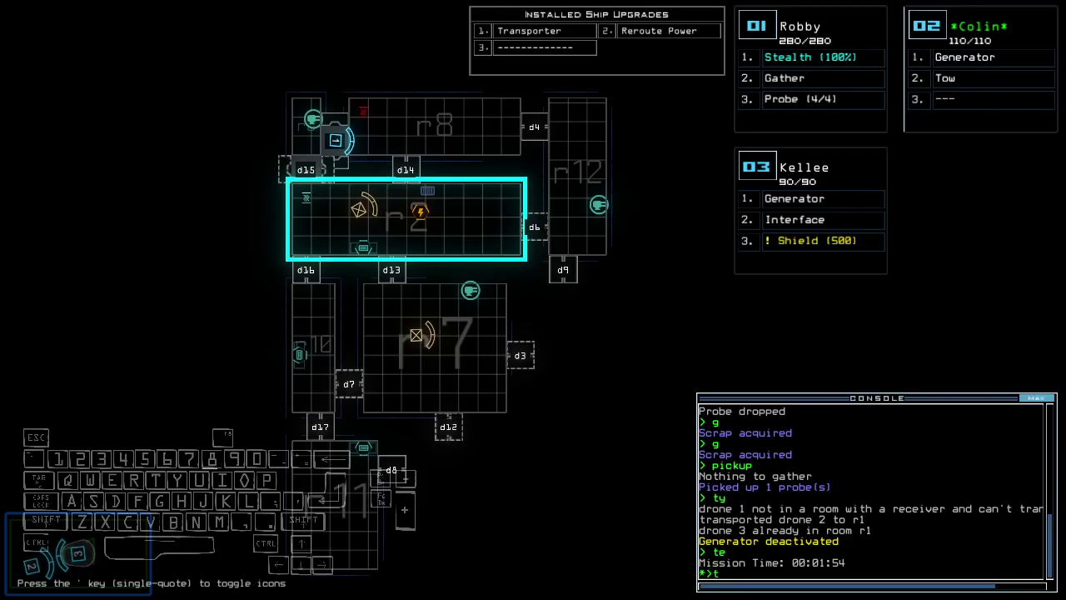
pyautogui.press('Return')
pyautogui.write('g')
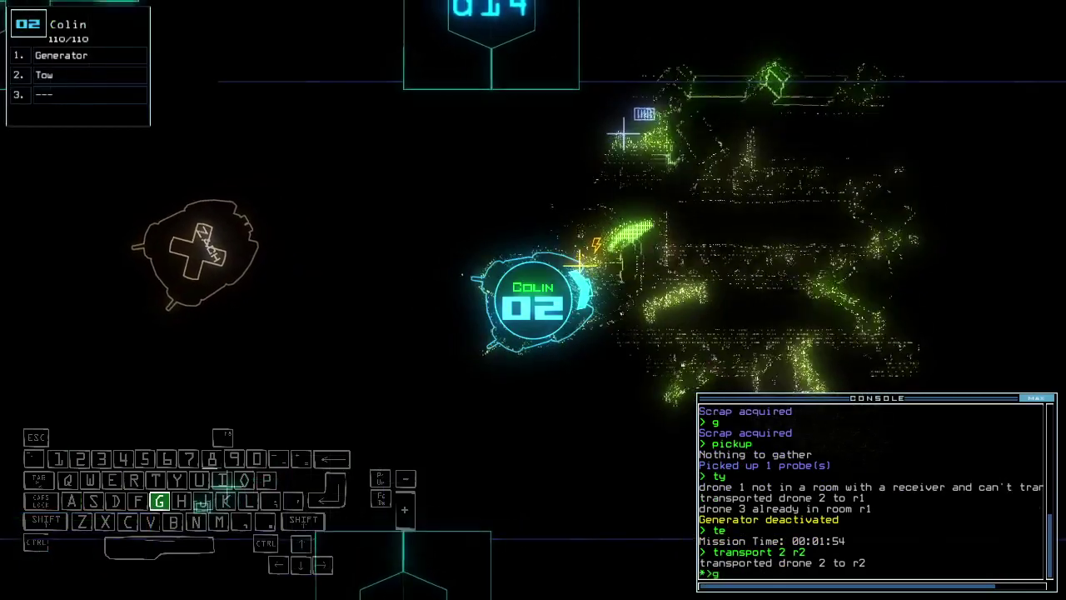
pyautogui.press('Return')
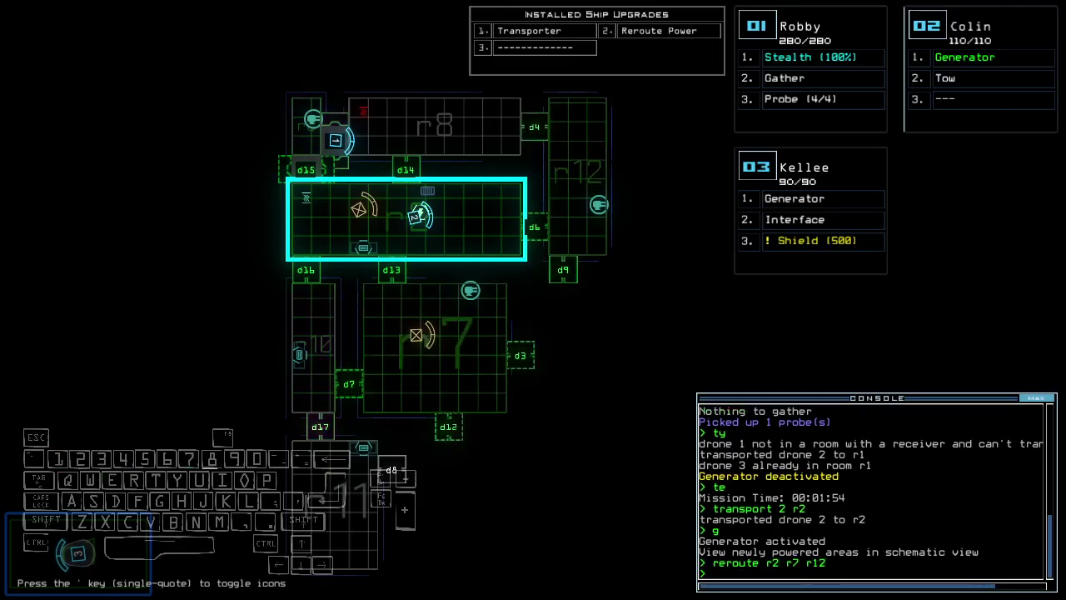
pyautogui.press('1')
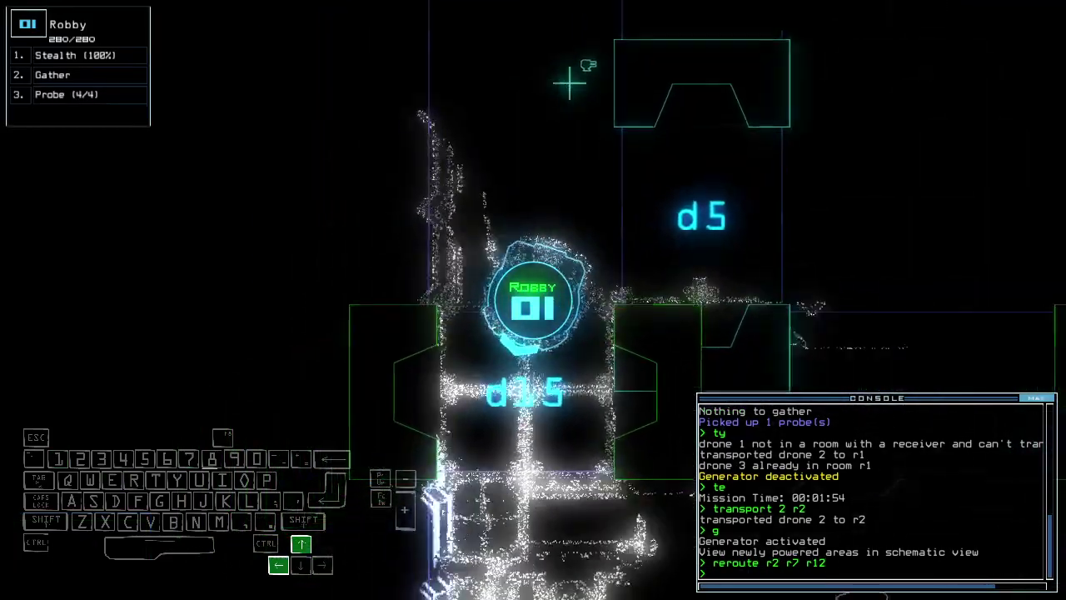
# - Close the nearby door, then take drone 1 through d6 under stealth and through d9
pyautogui.press('Up')
pyautogui.write('cccc')
pyautogui.press('Return')
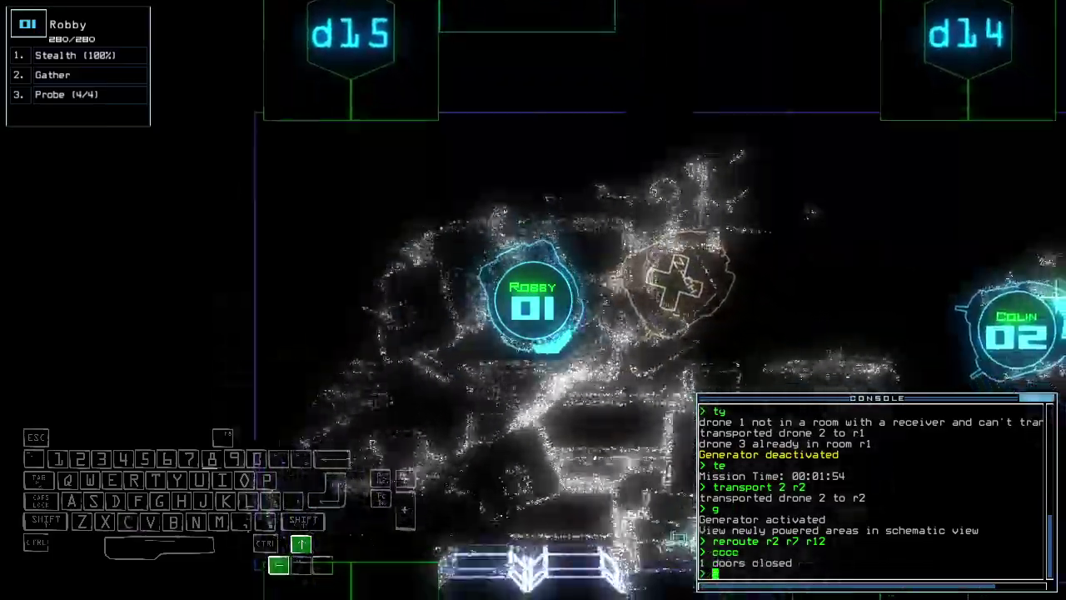
pyautogui.press('Up')
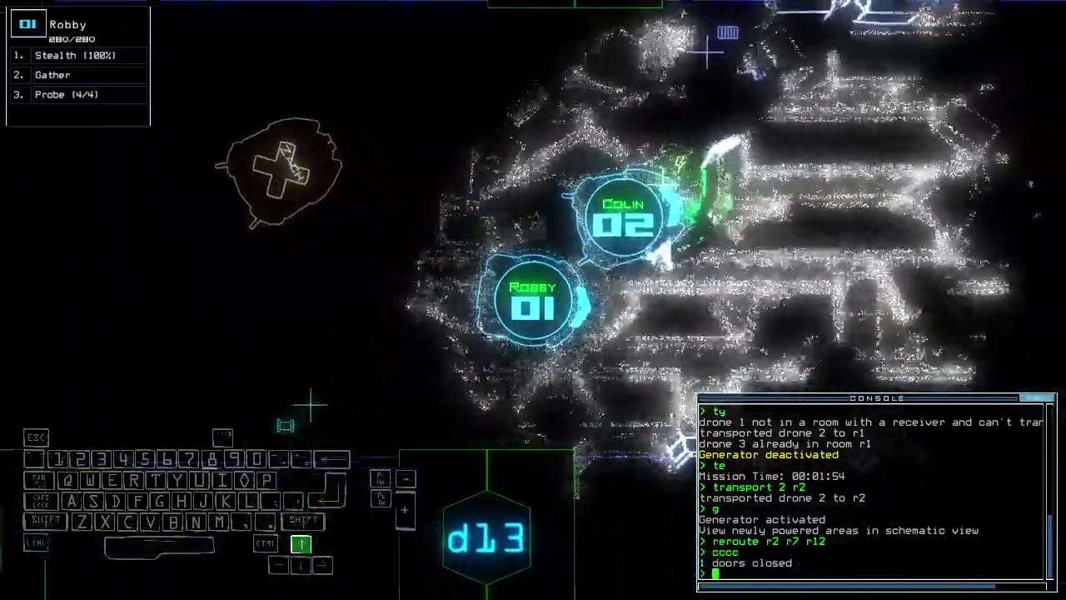
pyautogui.write('st')
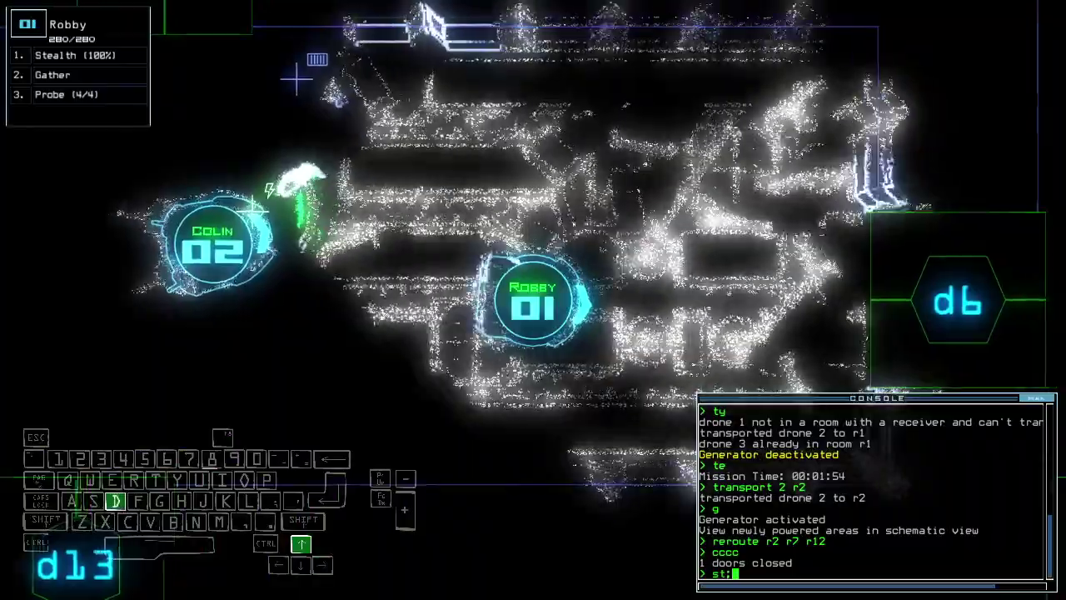
pyautogui.write(';d6')
pyautogui.press('Return')
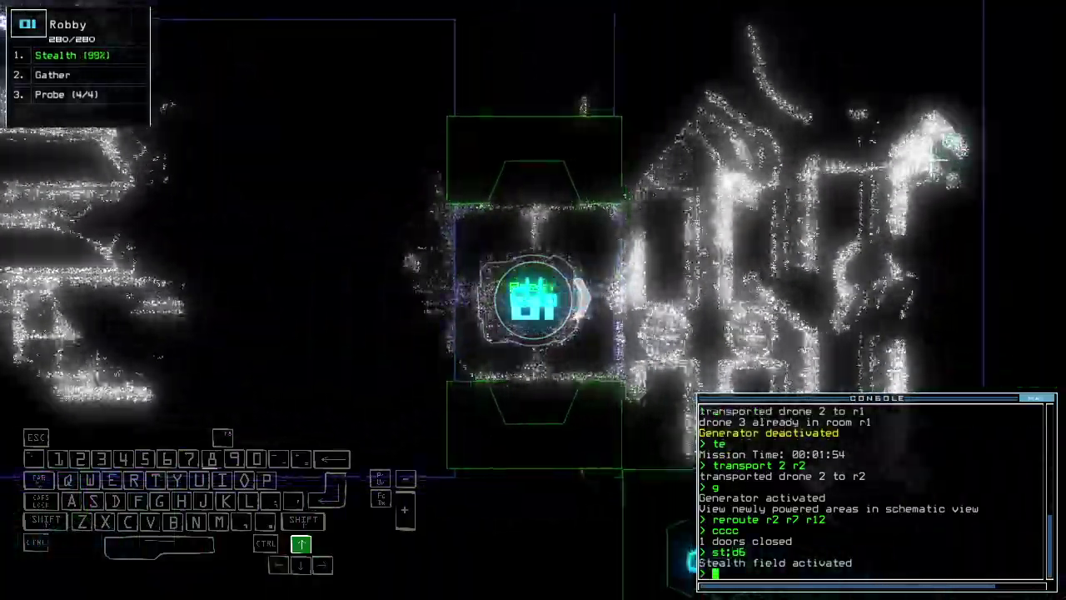
pyautogui.write('d9')
pyautogui.press('Return')
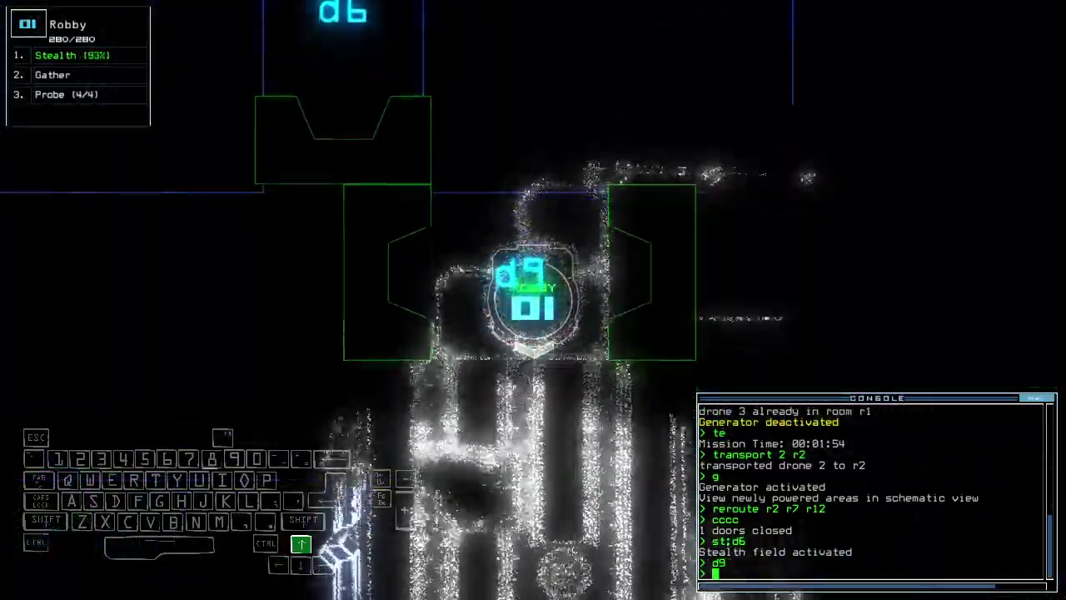
pyautogui.press('Down')
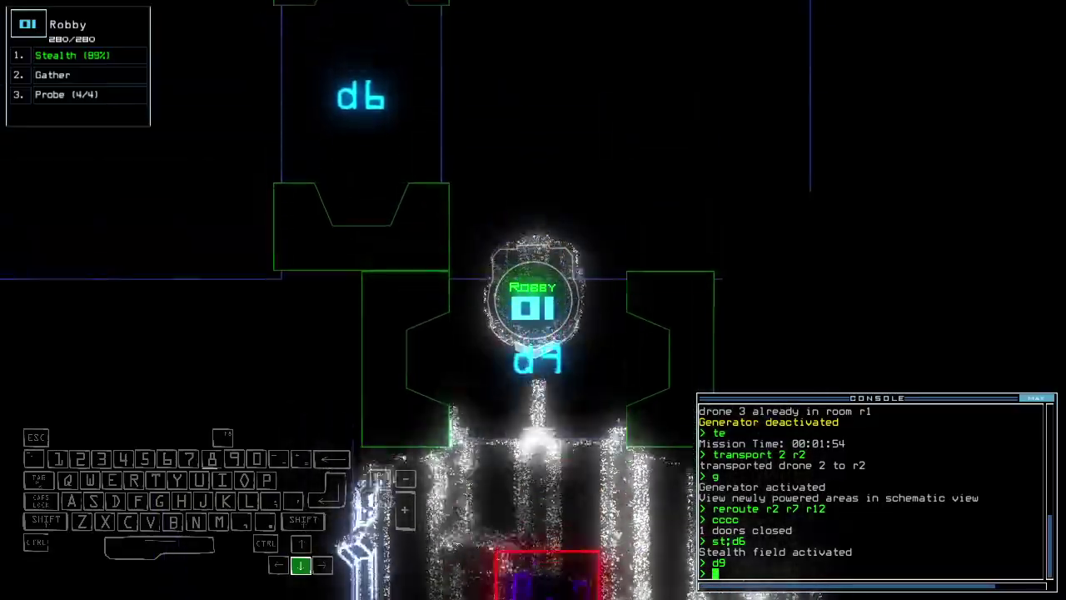
pyautogui.press('Left')
pyautogui.press('Down')
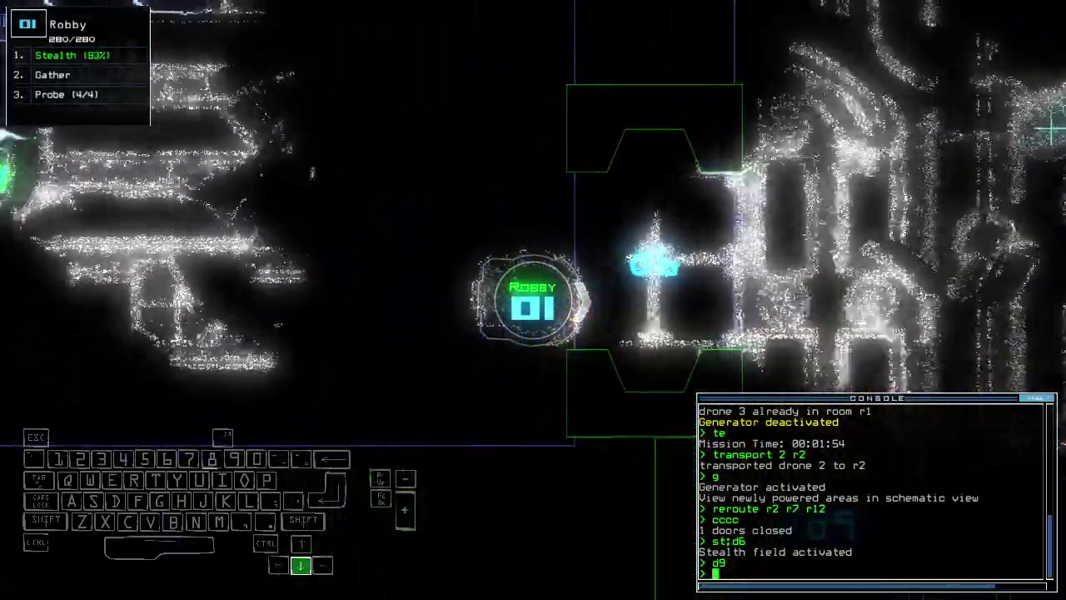
pyautogui.write('st')
# - Switch off stealth, collect the room's scrap, and drop and recover a probe
pyautogui.press('Return')
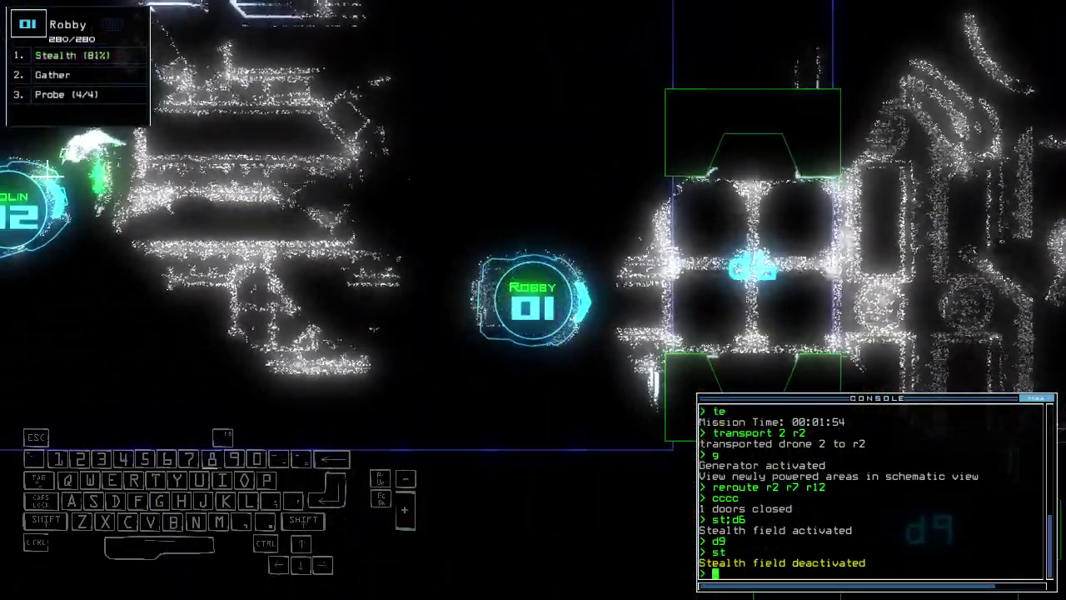
pyautogui.press('Right')
pyautogui.press('Up')
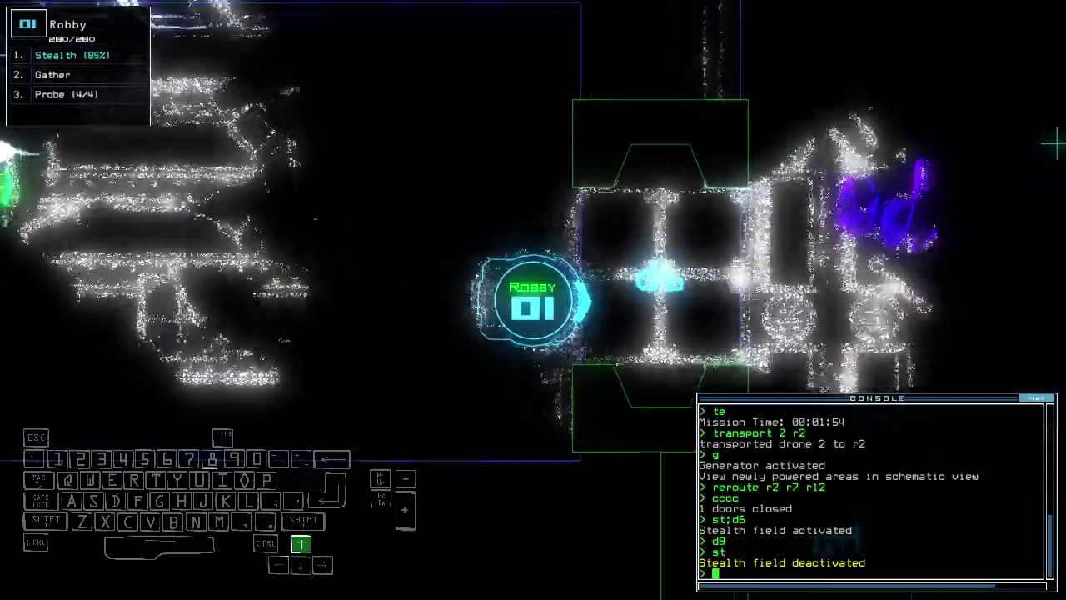
pyautogui.press('Up')
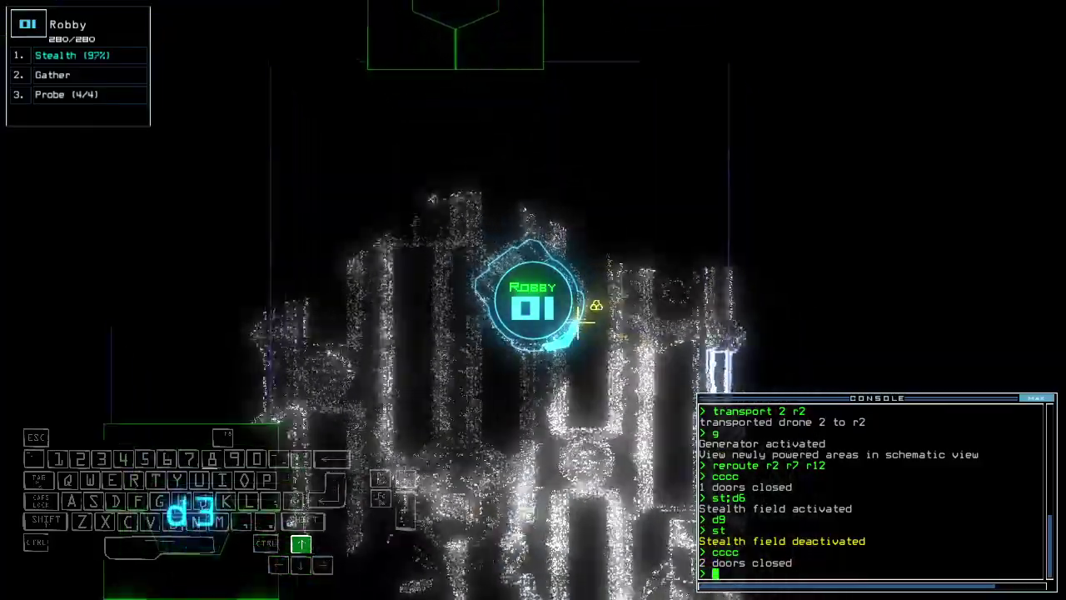
pyautogui.write('g')
pyautogui.press('Return')
pyautogui.write('ffff')
pyautogui.press('Return')
pyautogui.write('pickup')
pyautogui.press('Return')
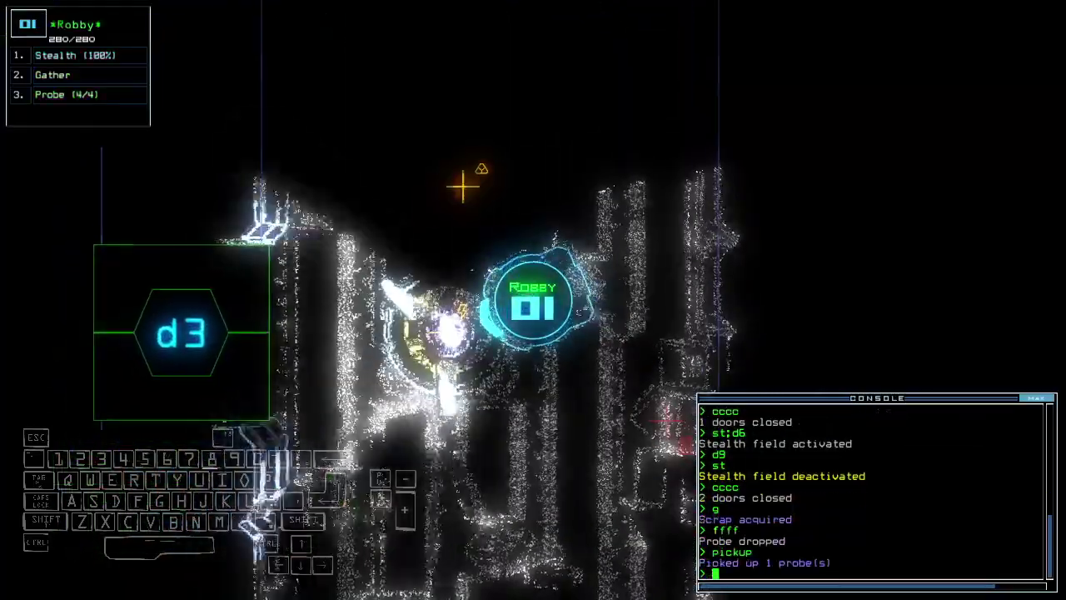
pyautogui.write('g')
pyautogui.press('Return')
pyautogui.press('space')
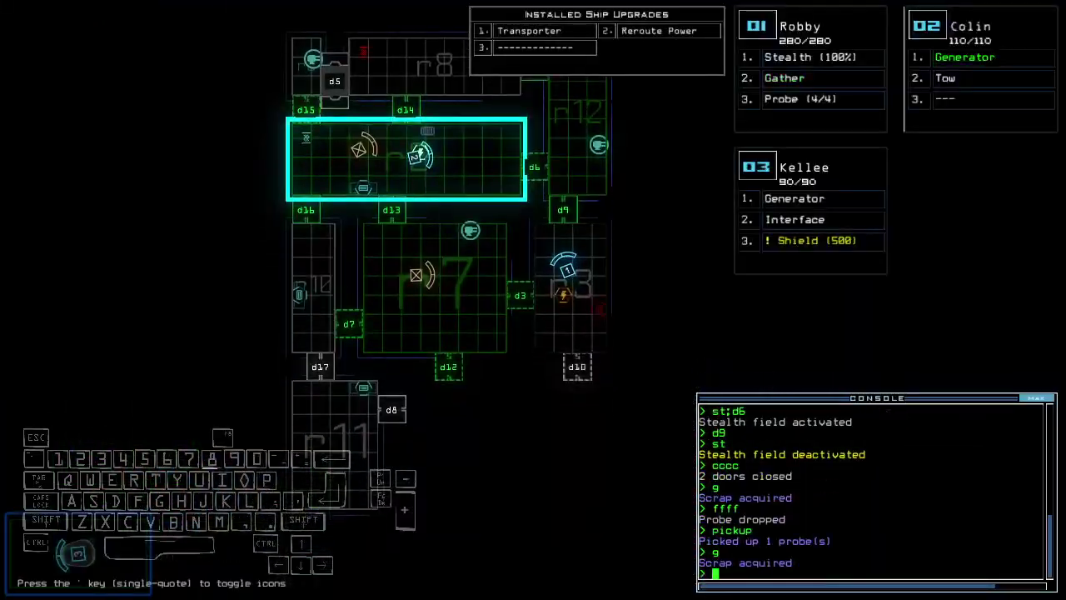
# - Open door d3 under stealth and check the derelict ship's status
pyautogui.press('space')
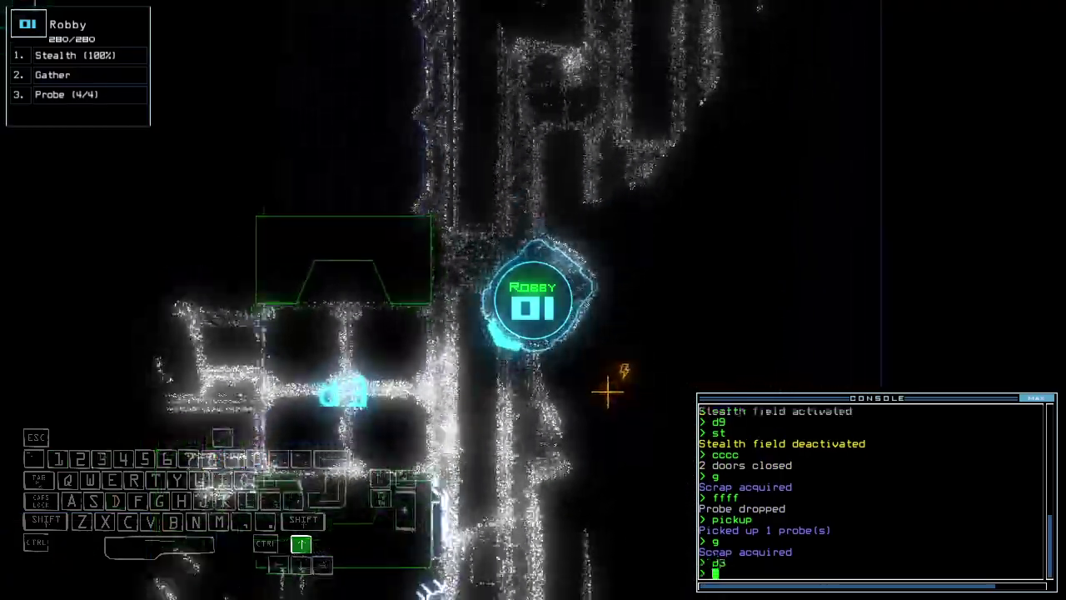
pyautogui.write('d3')
pyautogui.press('Return')
pyautogui.write('st')
pyautogui.press('Return')
pyautogui.write('d3')
pyautogui.press('Return')
pyautogui.write('status')
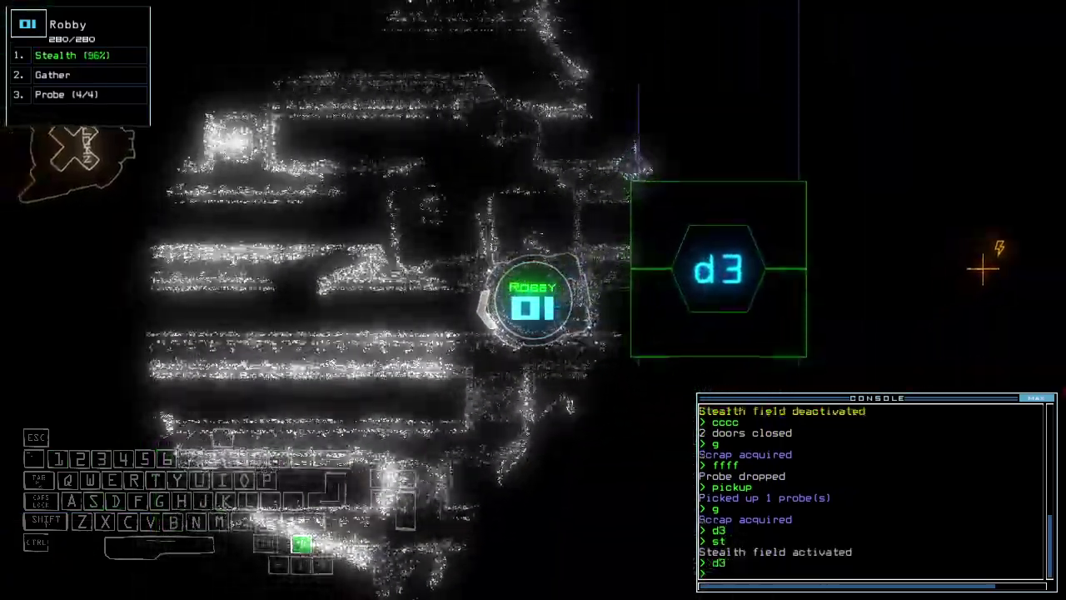
pyautogui.press('Return')
pyautogui.write('d12')
pyautogui.press('Return')
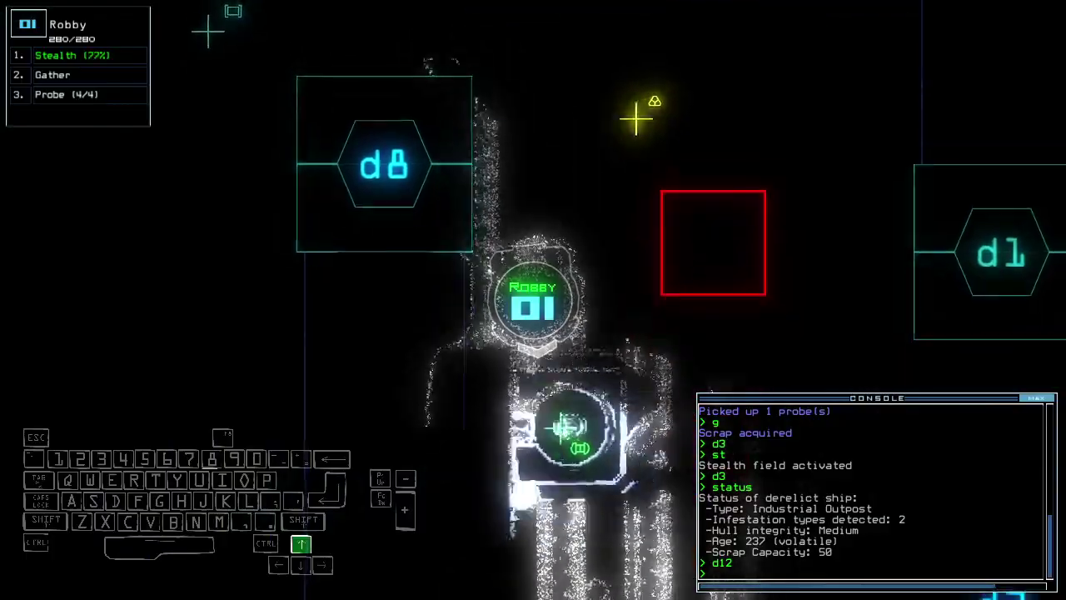
pyautogui.write('g')
# - Have Robby gather scrap, drop a probe and close door d12
pyautogui.press('Return')
pyautogui.press("'")
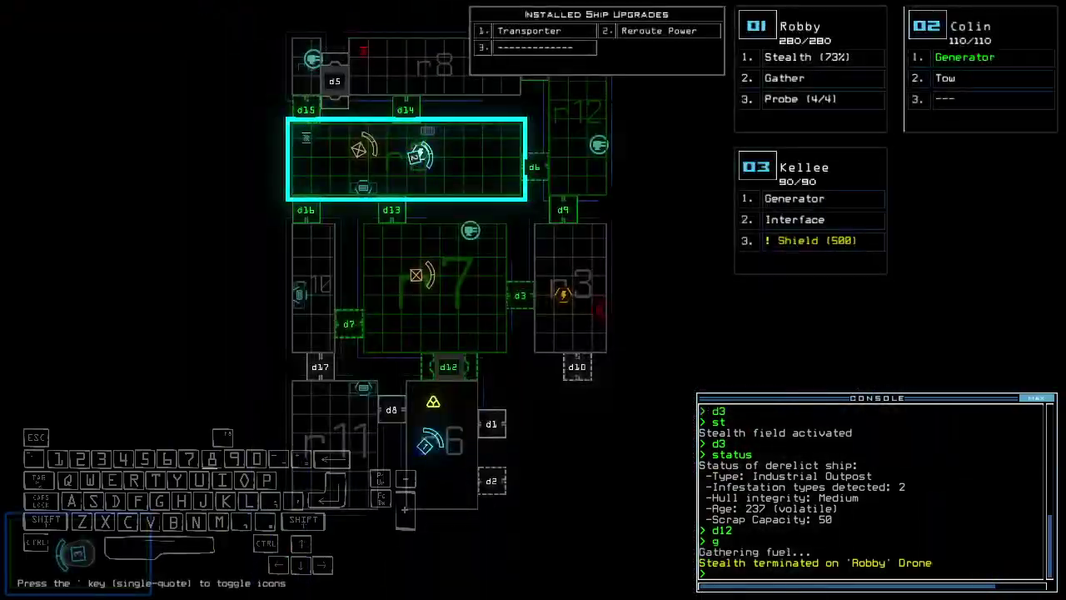
pyautogui.press("'")
pyautogui.write('cccc')
pyautogui.press('Return')
pyautogui.write('ffff')
pyautogui.press('Return')
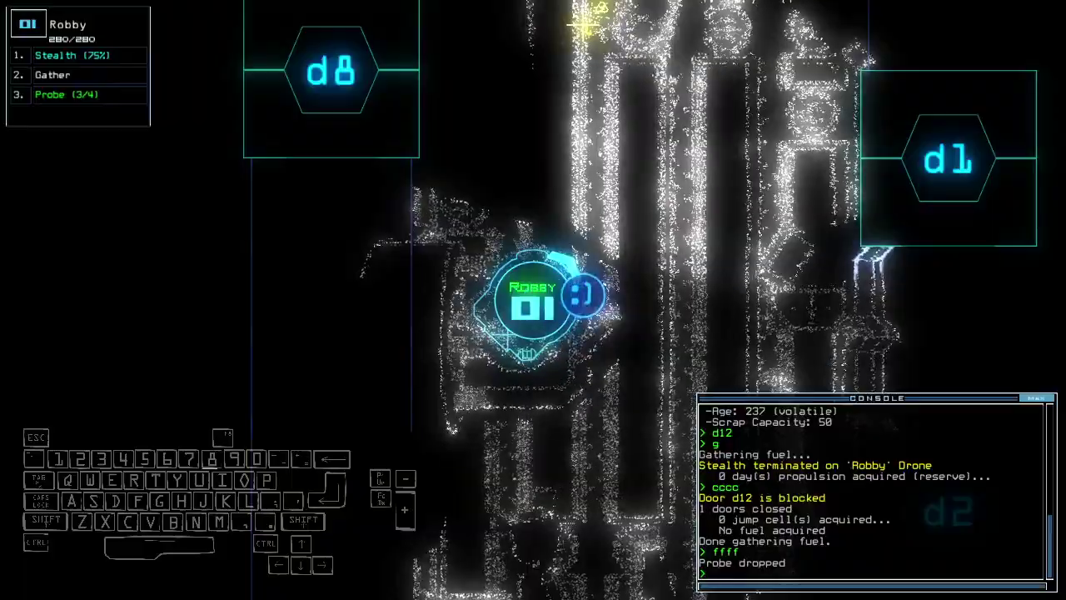
pyautogui.write('g')
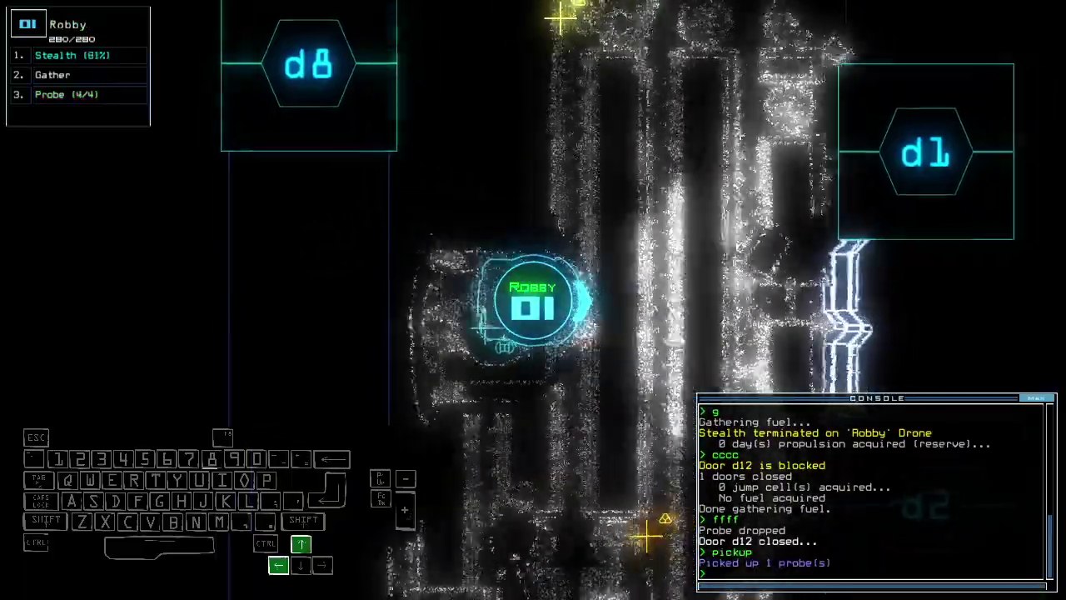
# - Steer Robby through r6, collecting the remaining scrap and closing nearby doors
pyautogui.press('Right')
pyautogui.press('Return')
pyautogui.press("'")
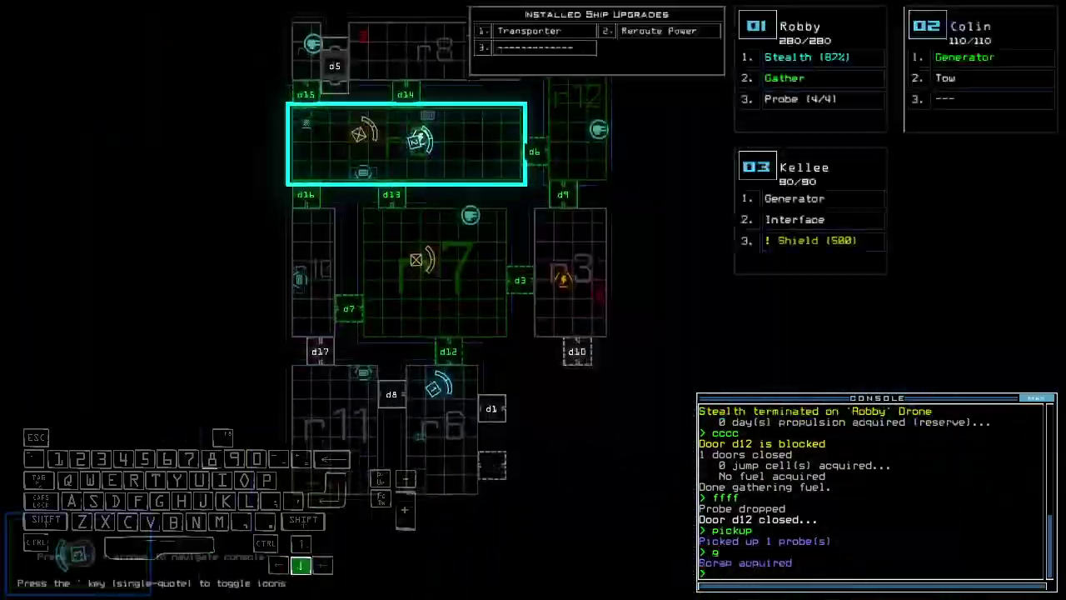
pyautogui.press("'")
pyautogui.press('Up')
pyautogui.press('Up')
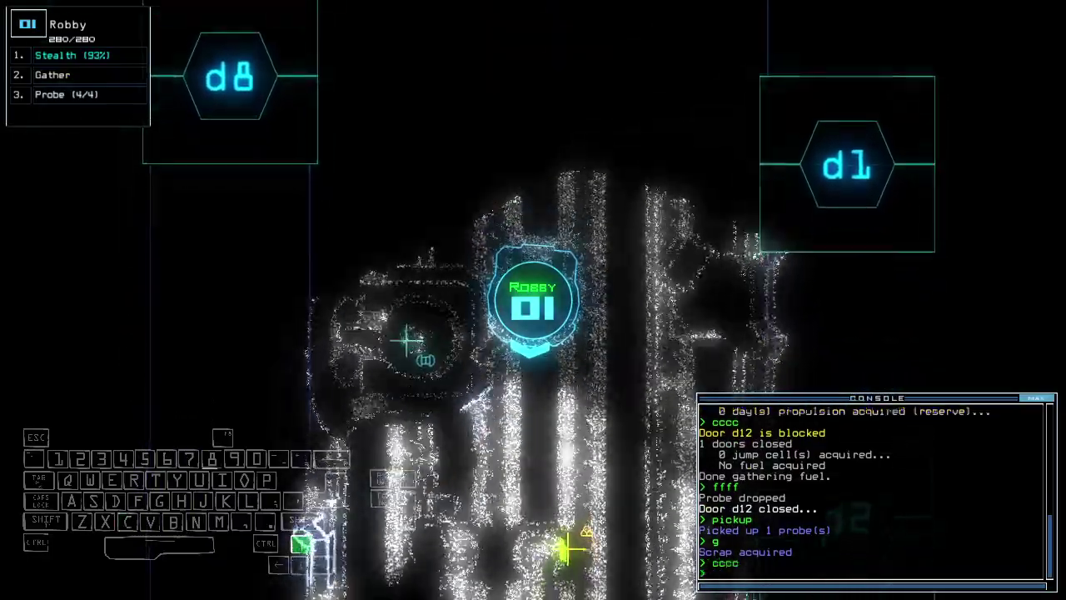
pyautogui.write('cccc')
pyautogui.press('Return')
pyautogui.write('g')
pyautogui.press('Return')
pyautogui.press('Tab')
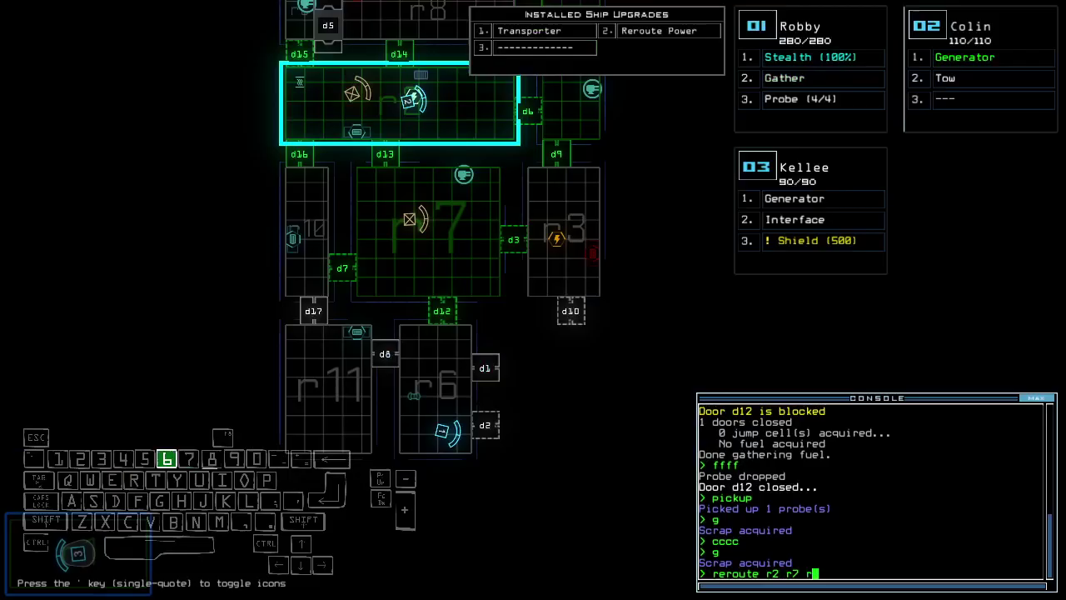
# - Cloak Robby to door d1, scouting ahead with a probe and recovering it
pyautogui.press('Tab')
pyautogui.write('st;d1')
pyautogui.press('Return')
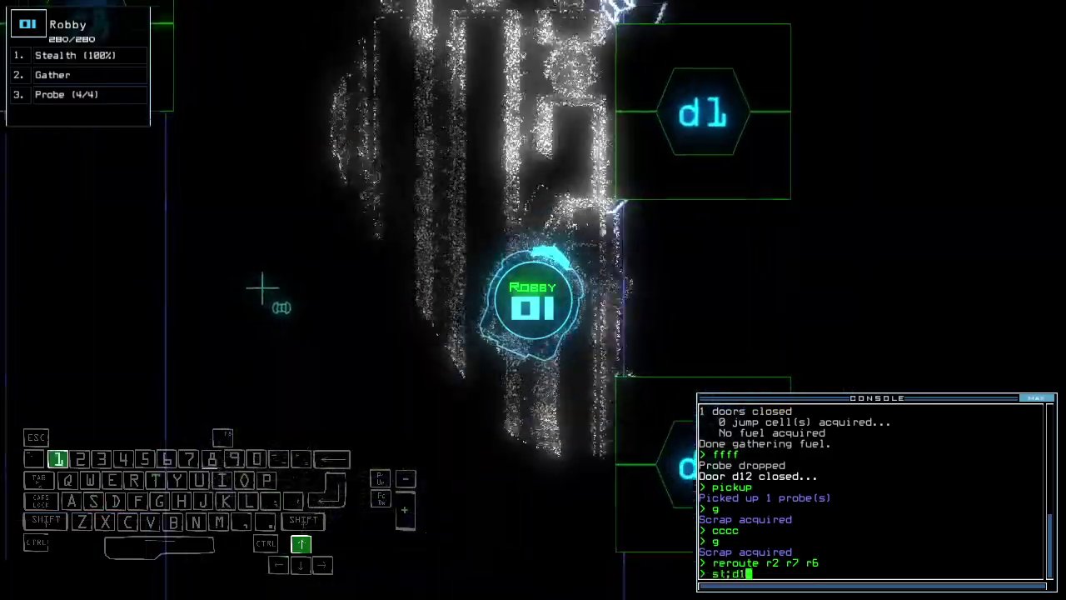
pyautogui.press('Up')
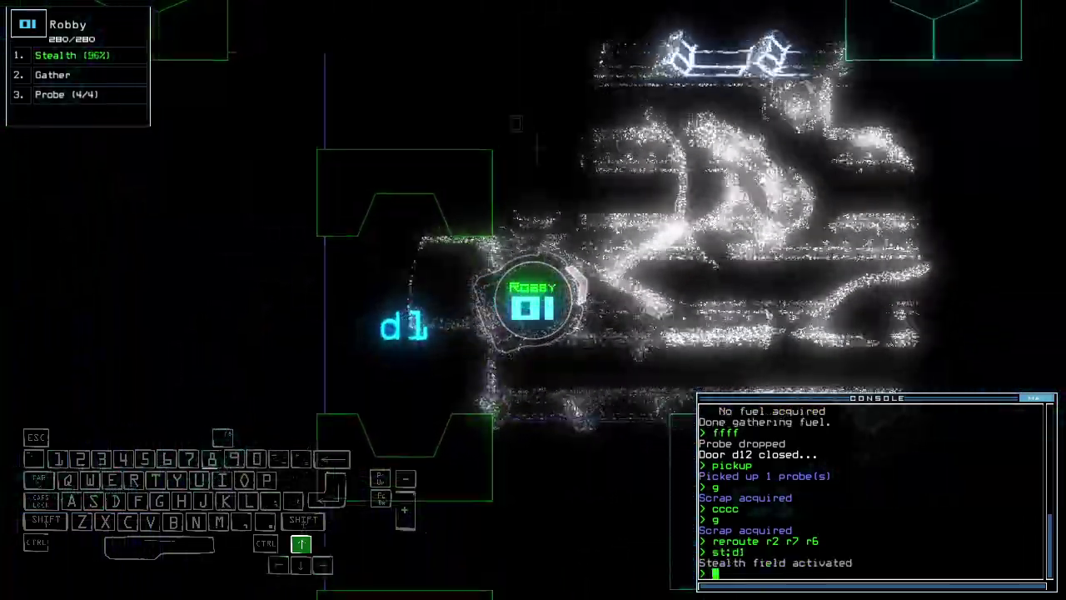
pyautogui.write('ffff')
pyautogui.press('Return')
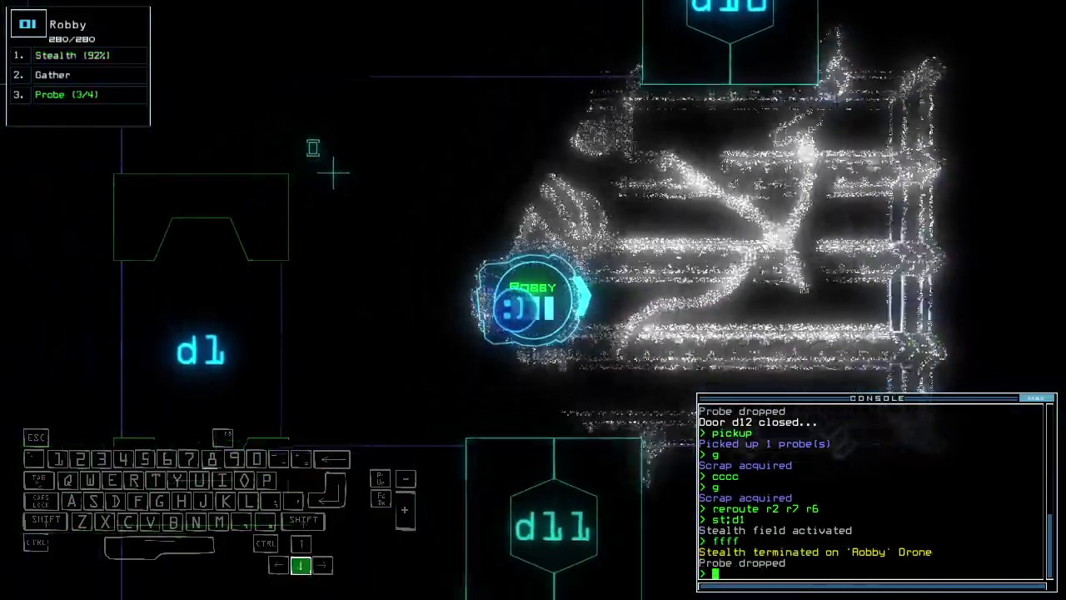
pyautogui.write('pickup')
pyautogui.press('Return')
pyautogui.press('Down')
pyautogui.write('d1')
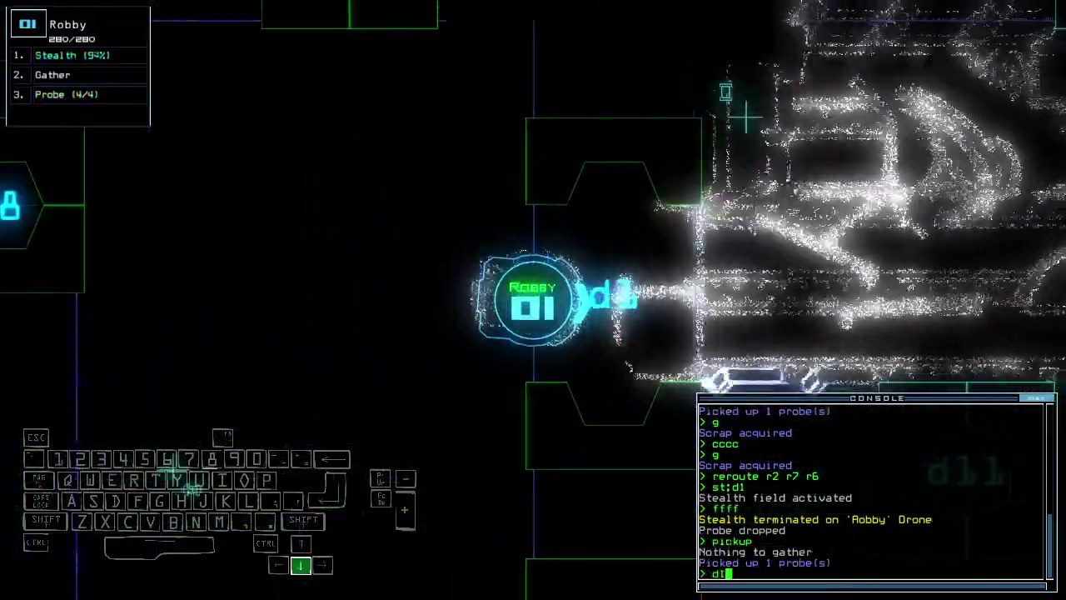
pyautogui.press('Return')
pyautogui.write('st;d2')
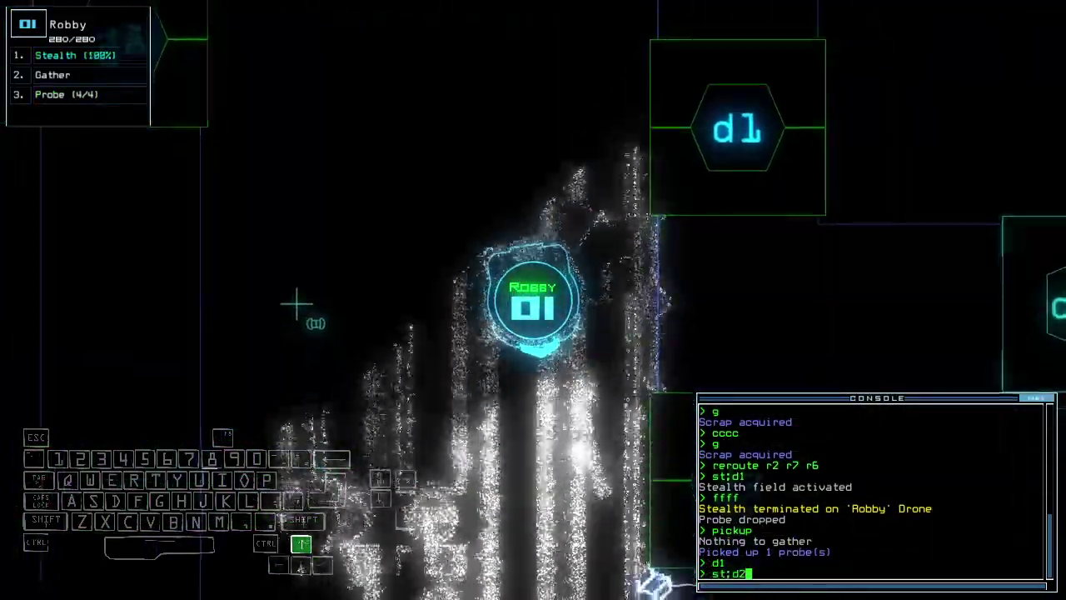
# - Stealth Robby through d2 past the red enemy, close doors and drop a probe
pyautogui.press('Return')
pyautogui.press('Up')
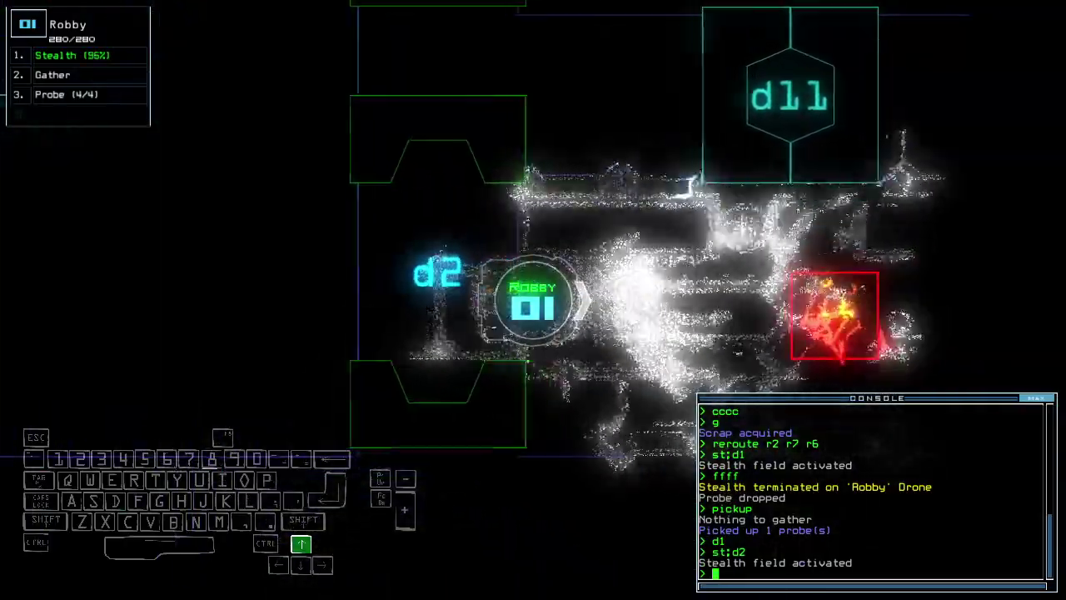
pyautogui.press('Down')
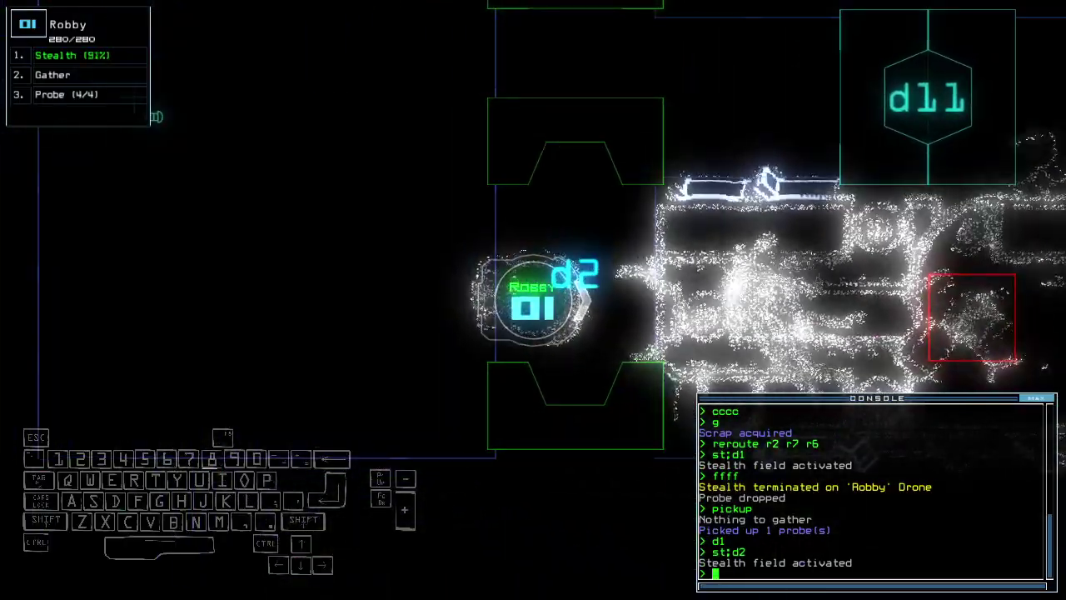
pyautogui.write('ste')
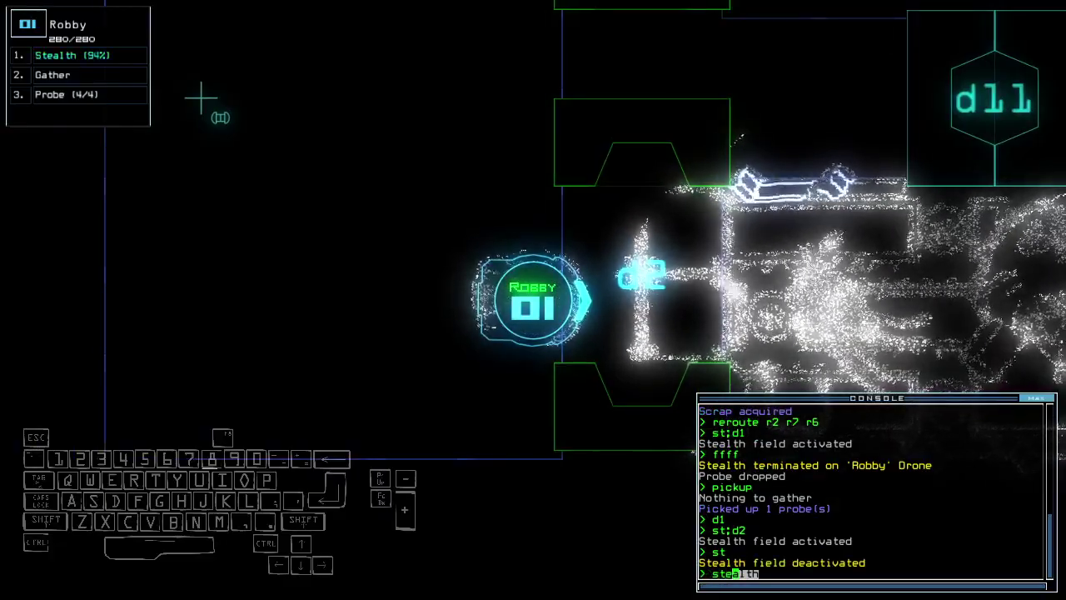
pyautogui.press('Return')
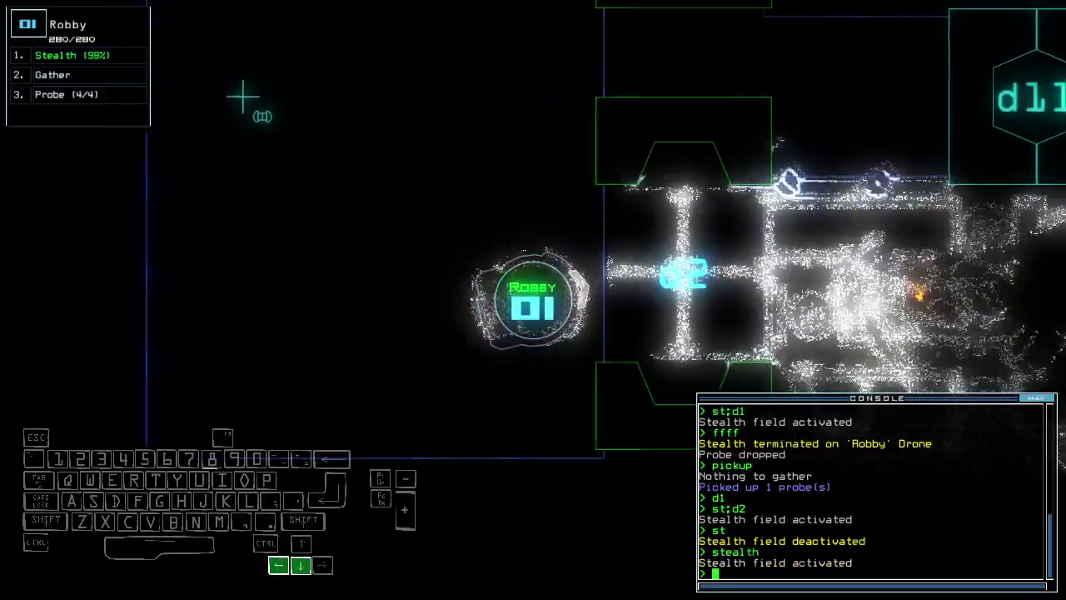
pyautogui.press('Up')
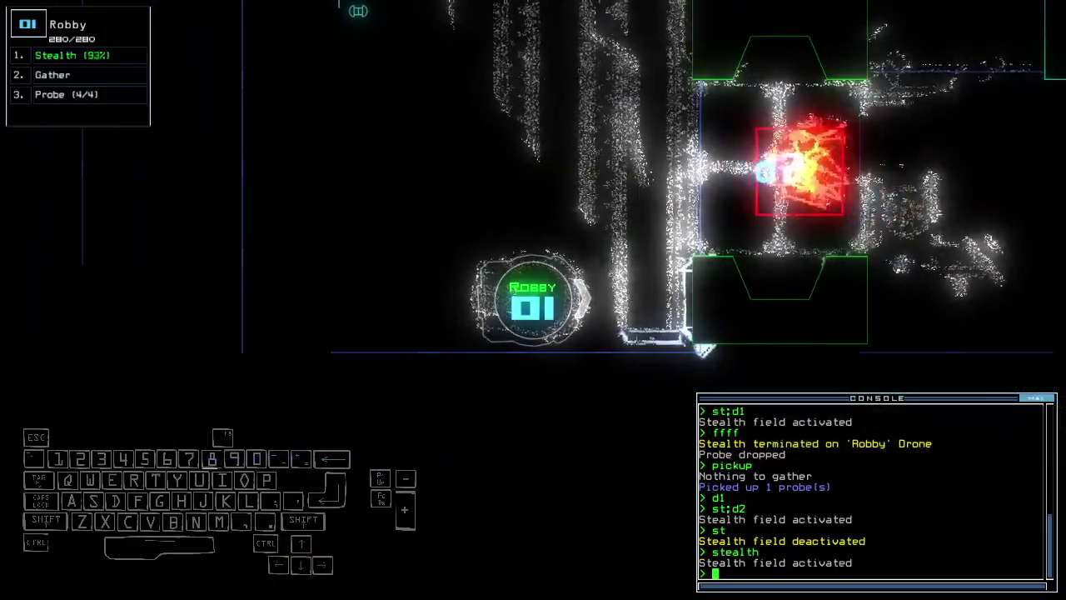
pyautogui.press('Up')
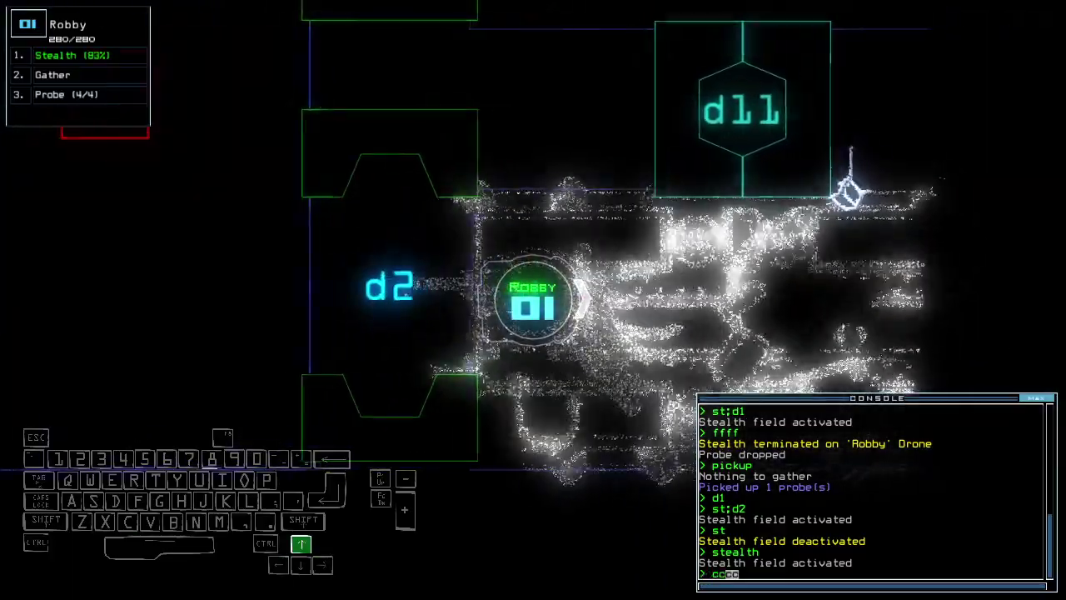
pyautogui.write('cccc')
pyautogui.press('Return')
pyautogui.write('ffff')
pyautogui.press('Return')
pyautogui.press('space')
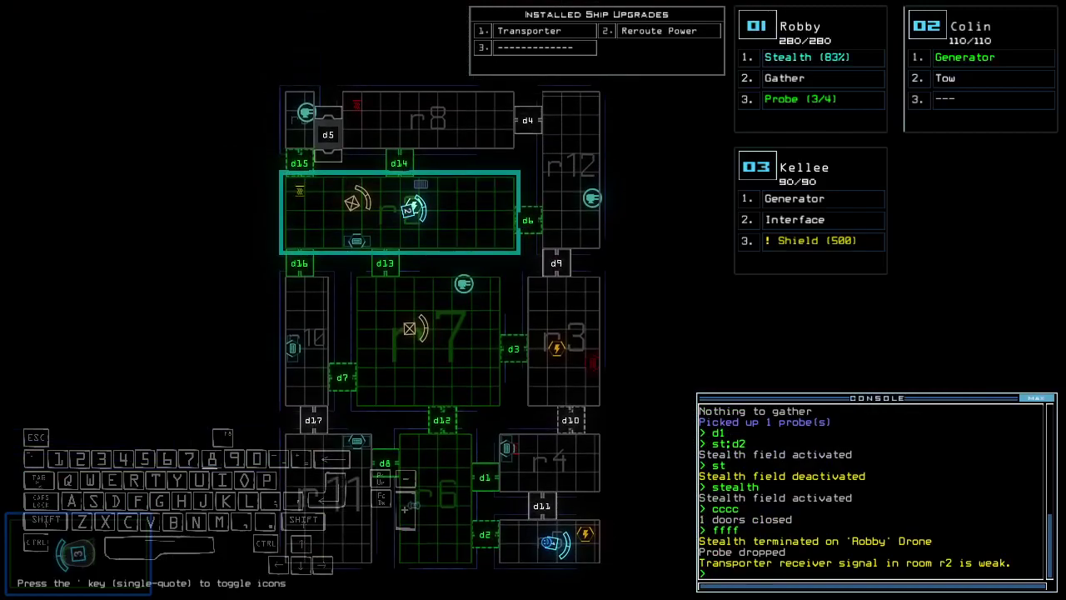
# - Stealth Robby back via d2, d12 and d13, closing doors each time, then drop stealth
pyautogui.press('1')
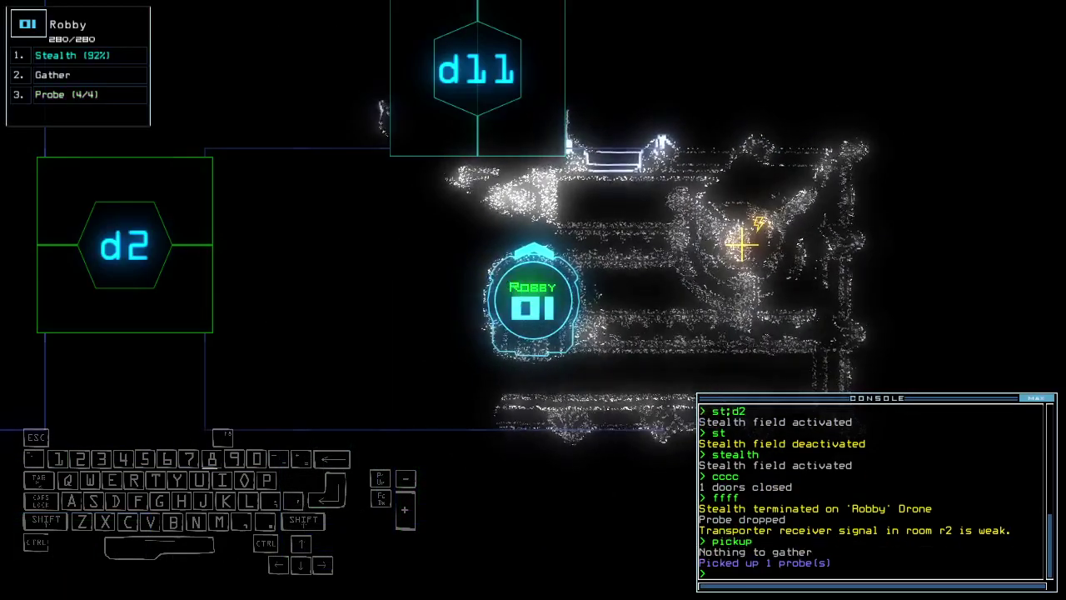
pyautogui.write('st;d2')
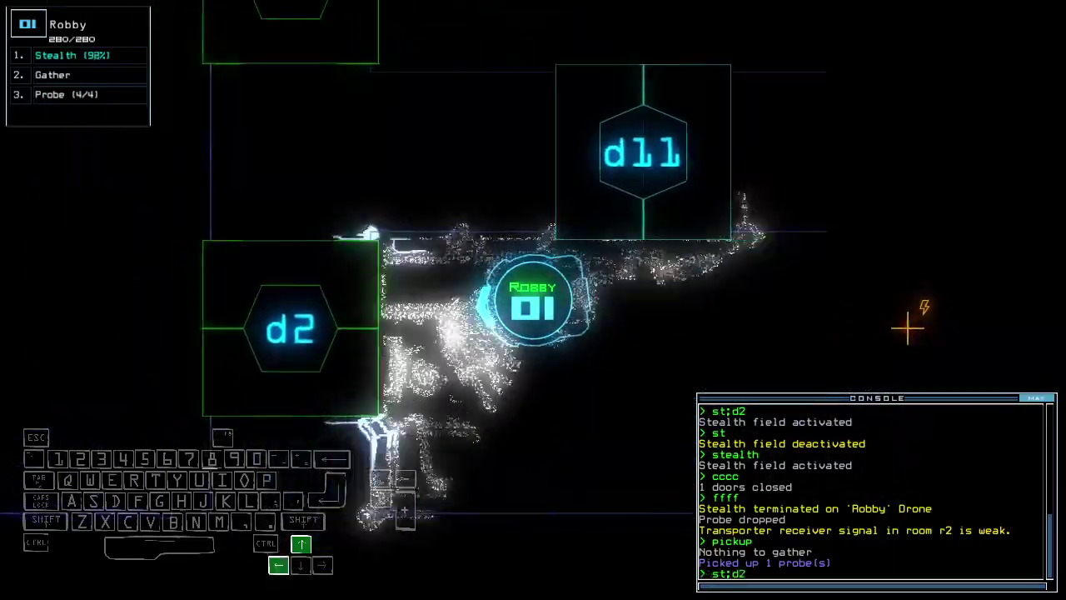
pyautogui.press('Return')
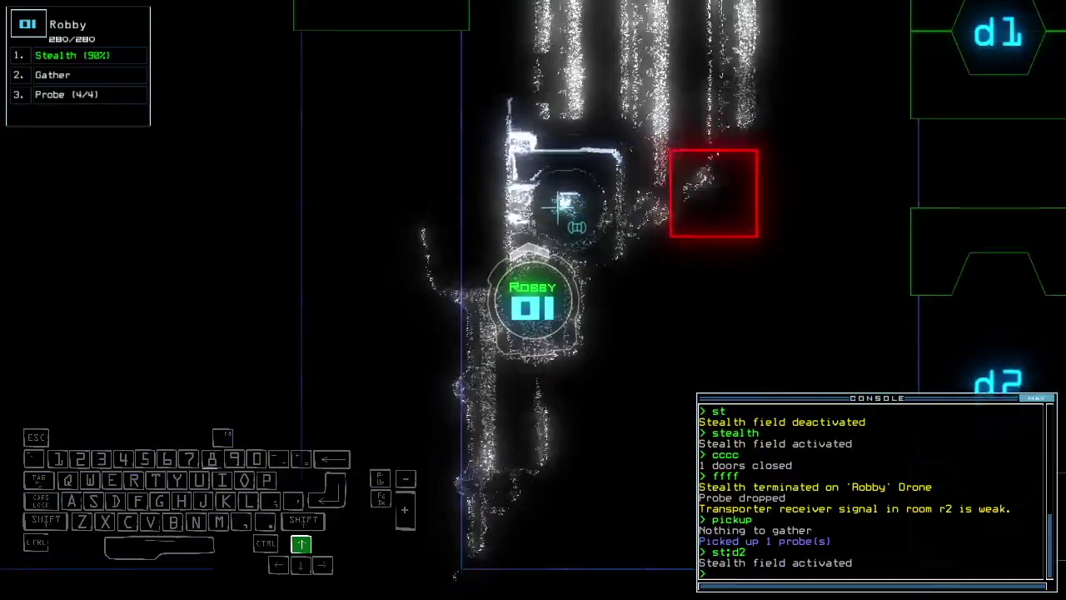
pyautogui.write('cccc')
pyautogui.press('Return')
pyautogui.write('d12')
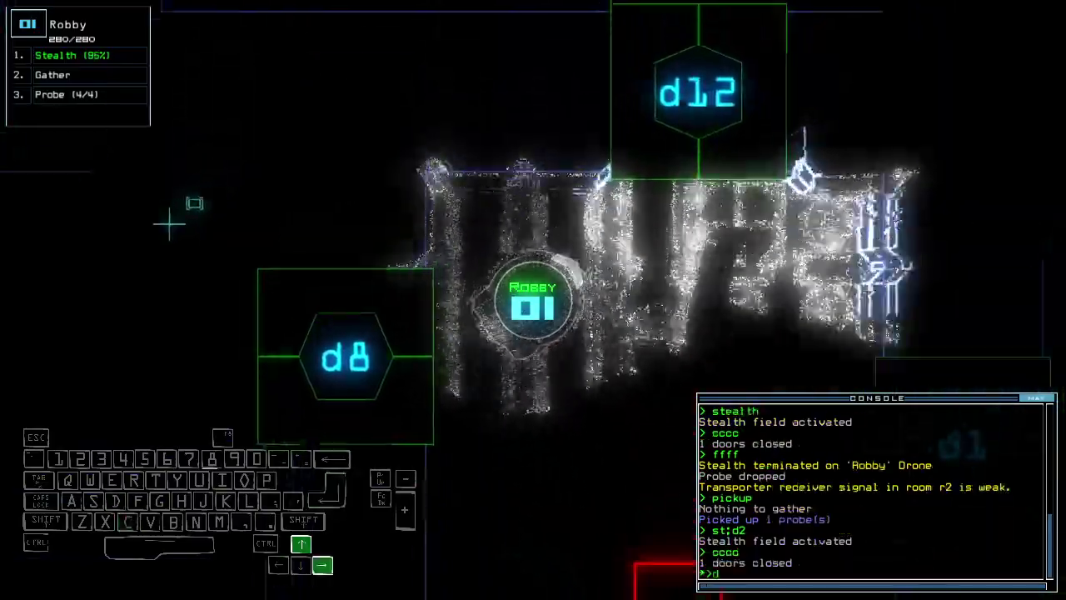
pyautogui.press('Return')
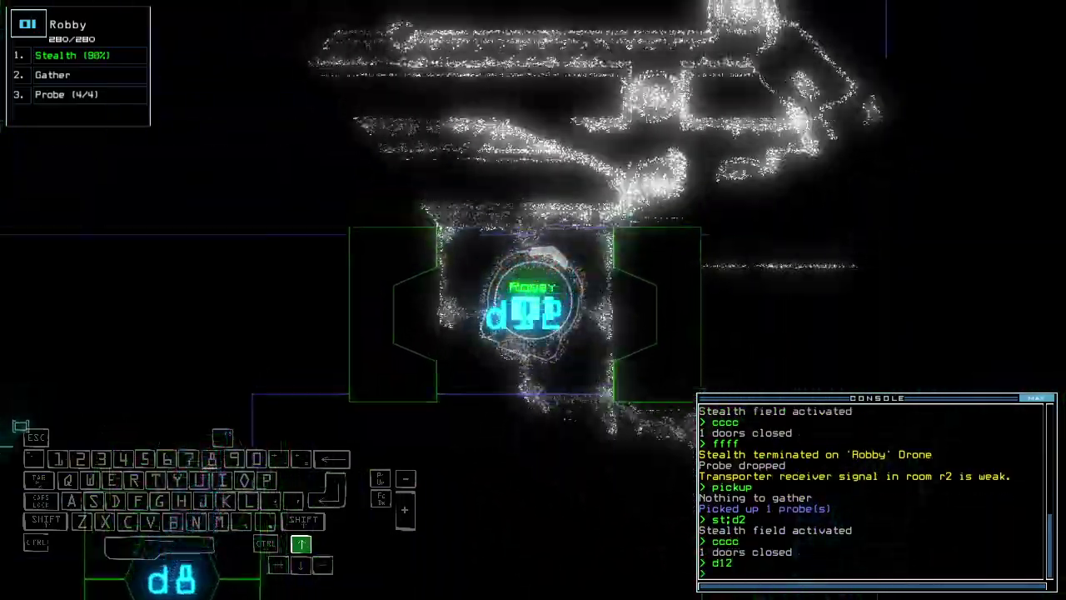
pyautogui.write('cccc')
pyautogui.press('Return')
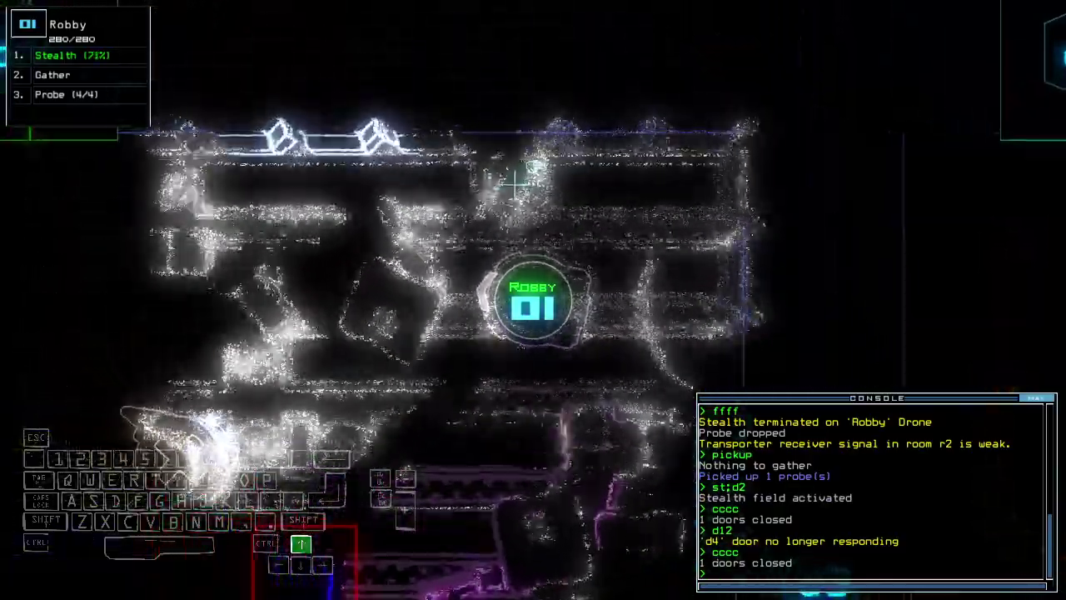
pyautogui.write('d13')
pyautogui.press('Return')
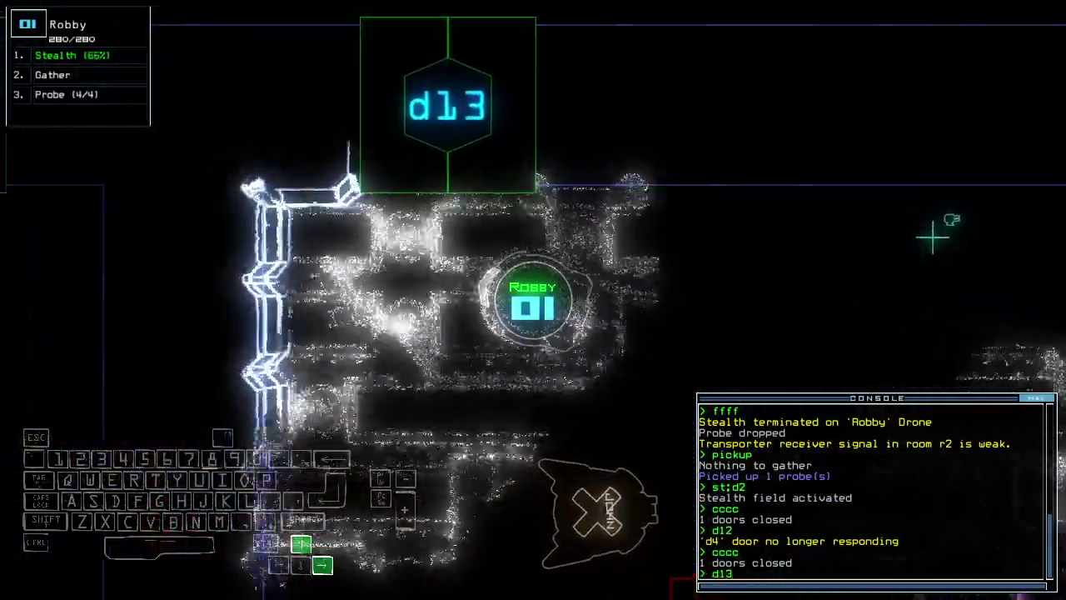
pyautogui.write('cccc')
pyautogui.press('Return')
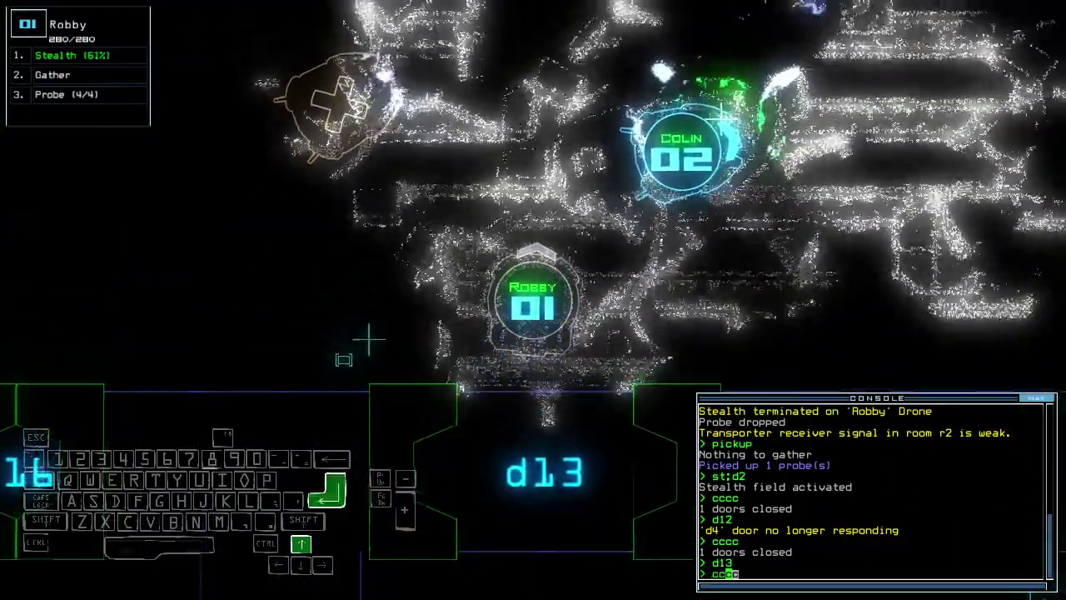
pyautogui.write('st')
pyautogui.press('Return')
pyautogui.press('space')
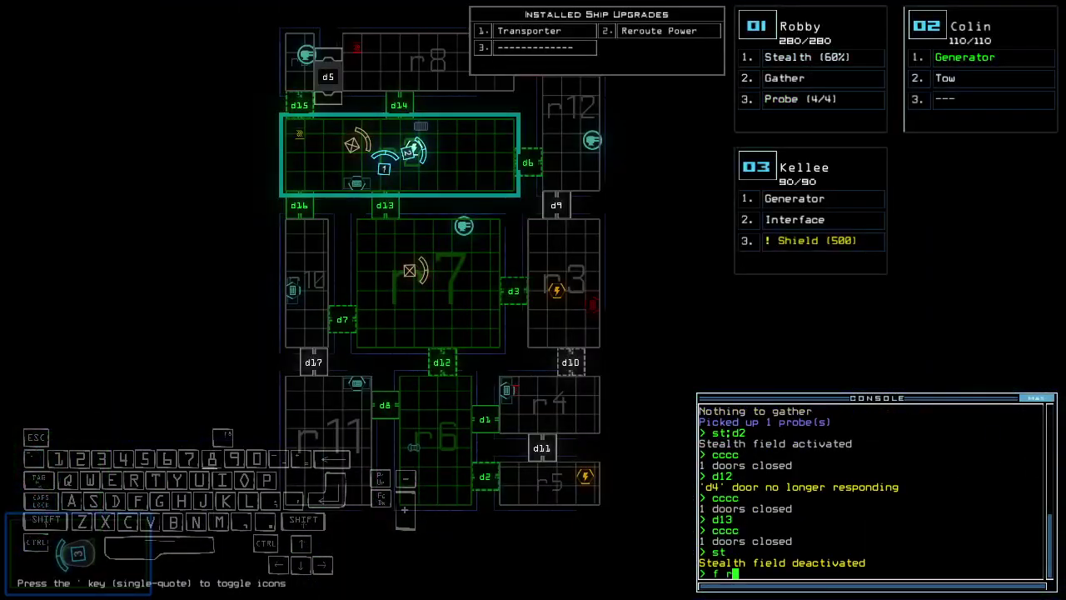
pyautogui.scroll(2, 400, 250)
pyautogui.write('6 r7 r12')
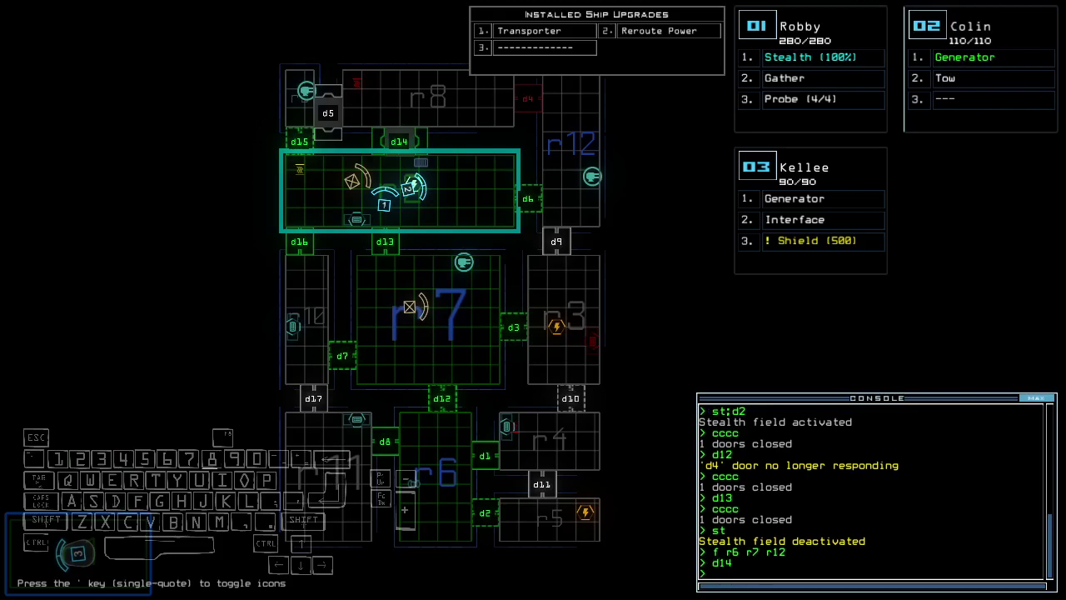
# - Shift the ship map view to the left
pyautogui.press('Left')
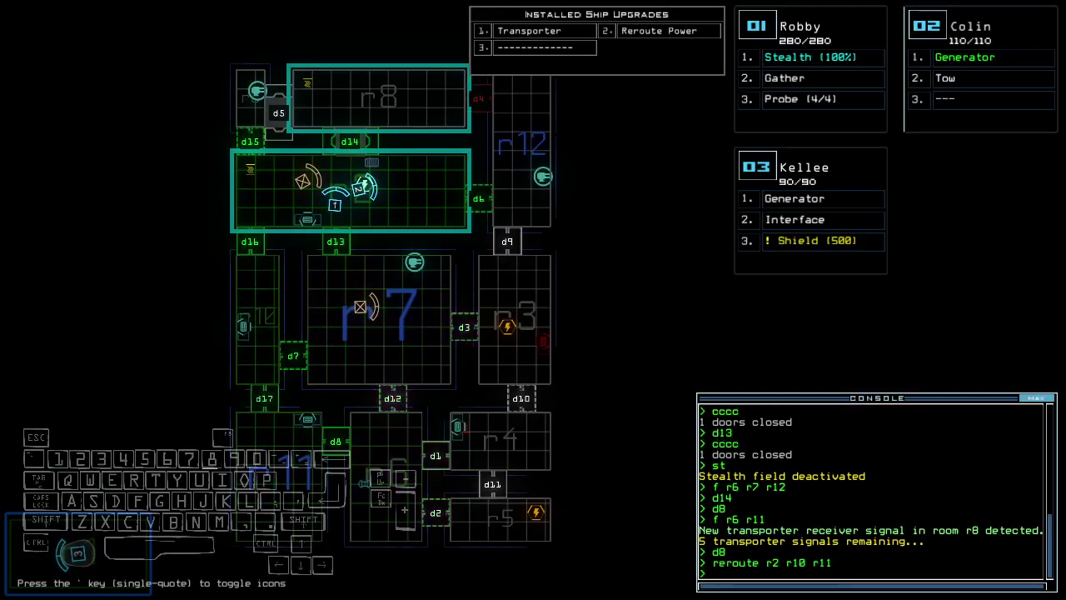
# - Stealth drone 1 out through doors d16, d17 and d8, then drop stealth
pyautogui.press('space')
pyautogui.press('Left')
pyautogui.press('Right')
pyautogui.press('Up')
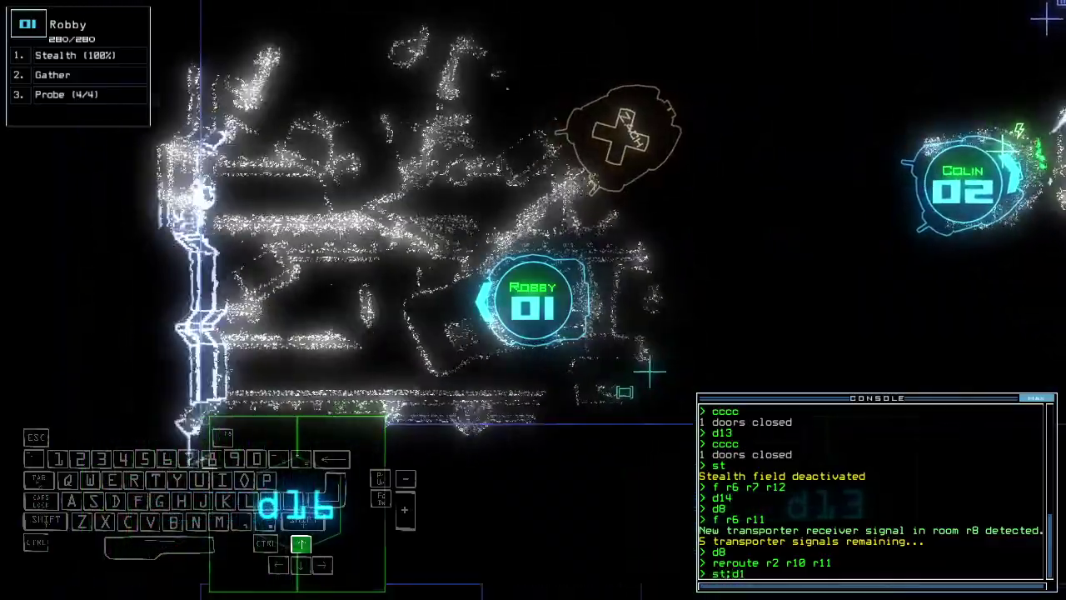
pyautogui.write('6')
pyautogui.press('Return')
pyautogui.write('d1')
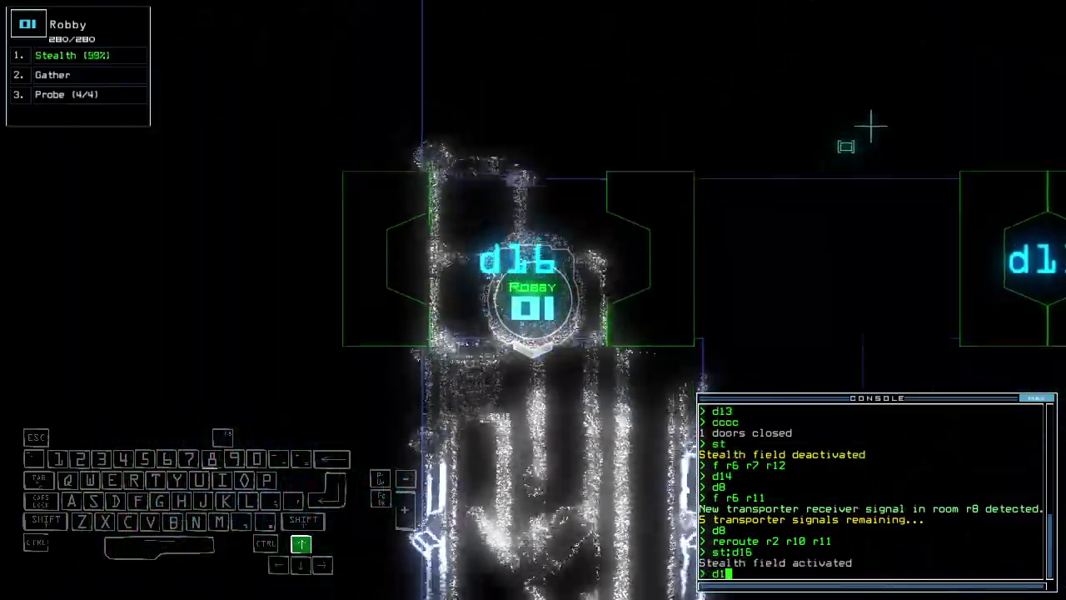
pyautogui.write('6')
pyautogui.press('Return')
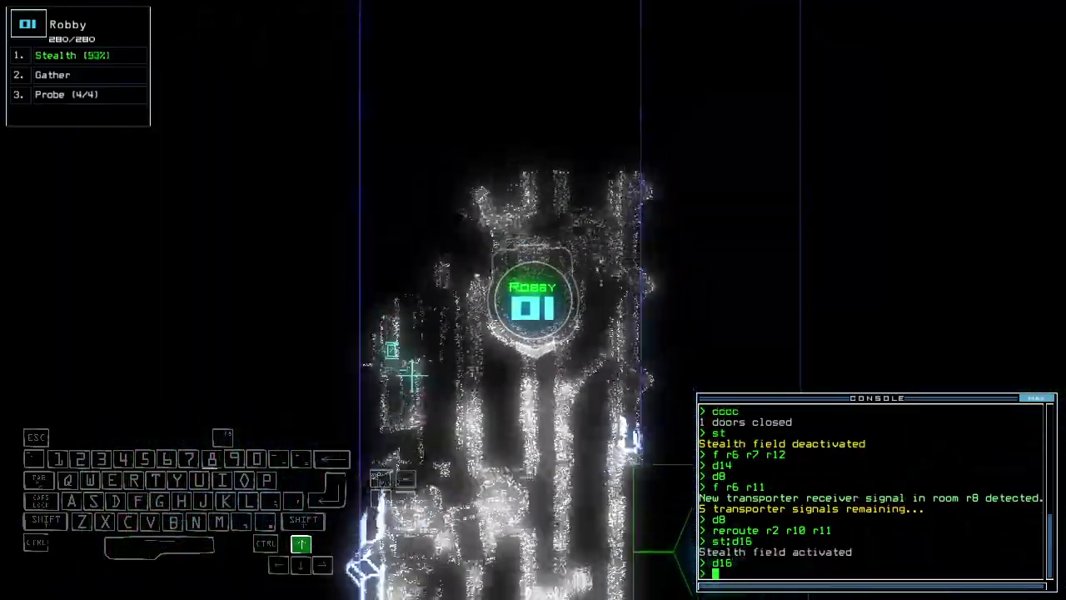
pyautogui.write('d17')
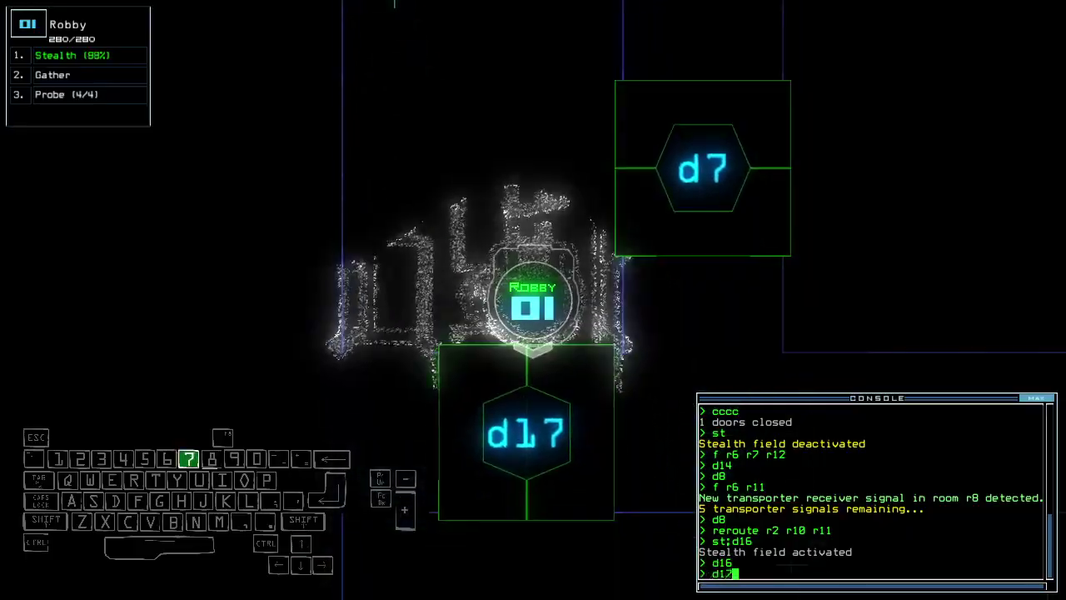
pyautogui.press('Return')
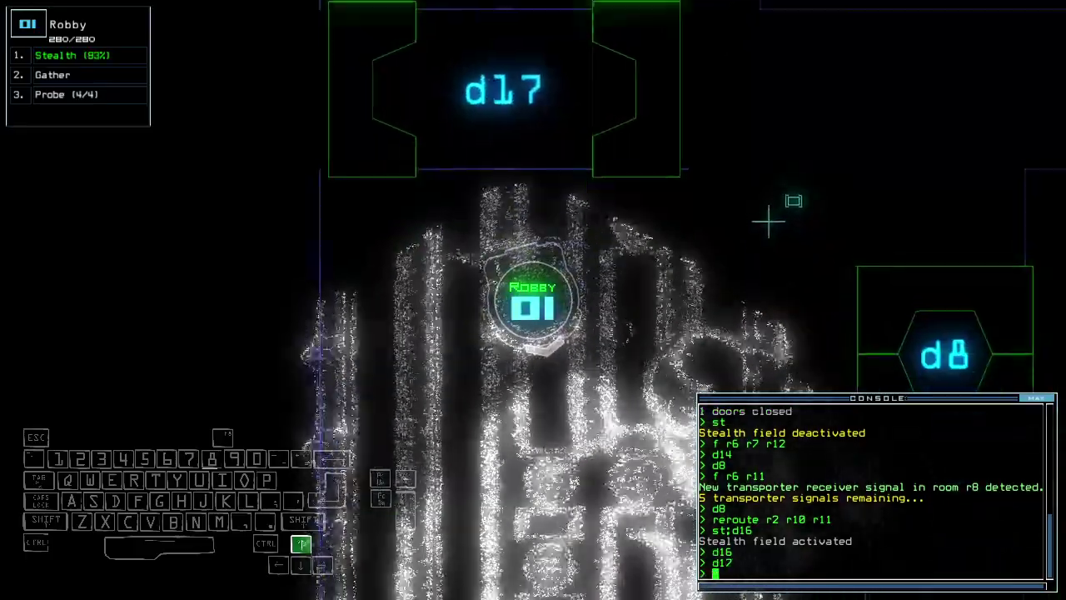
pyautogui.write('d8')
pyautogui.press('Return')
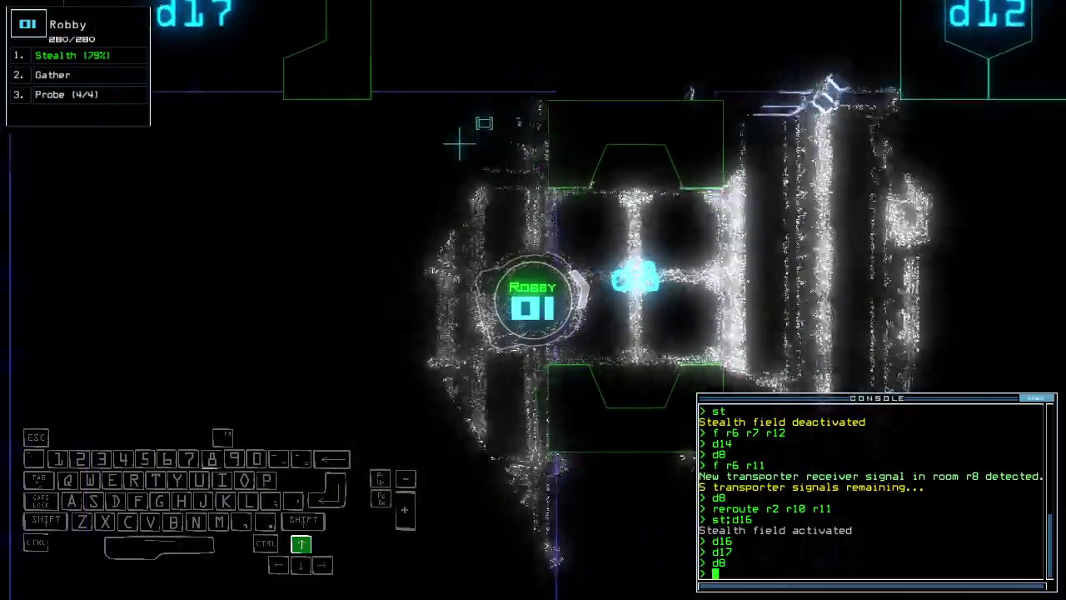
pyautogui.press('Down')
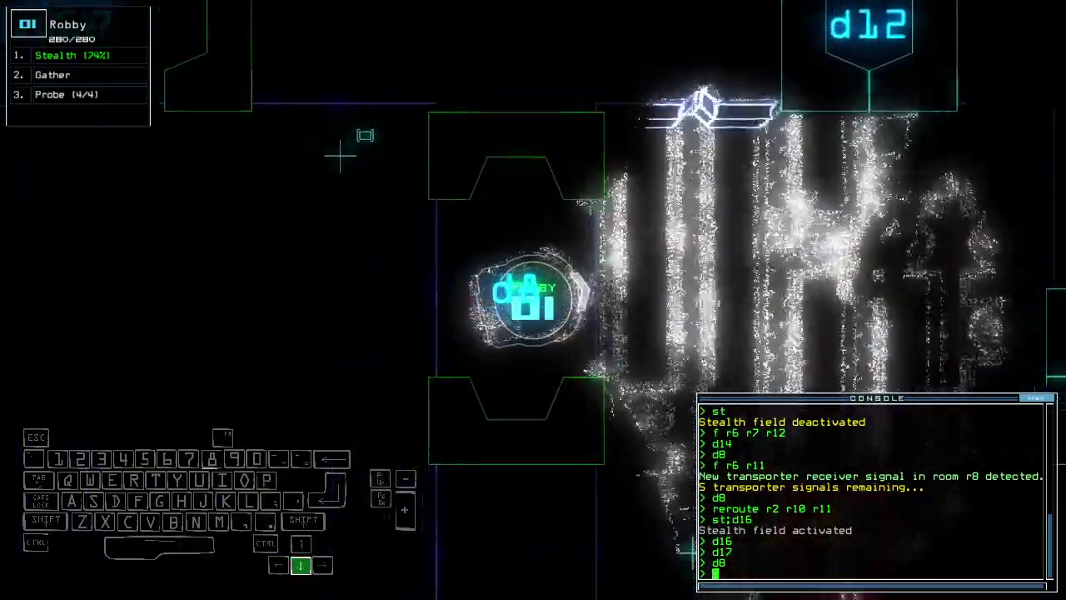
pyautogui.write('st')
pyautogui.press('Return')
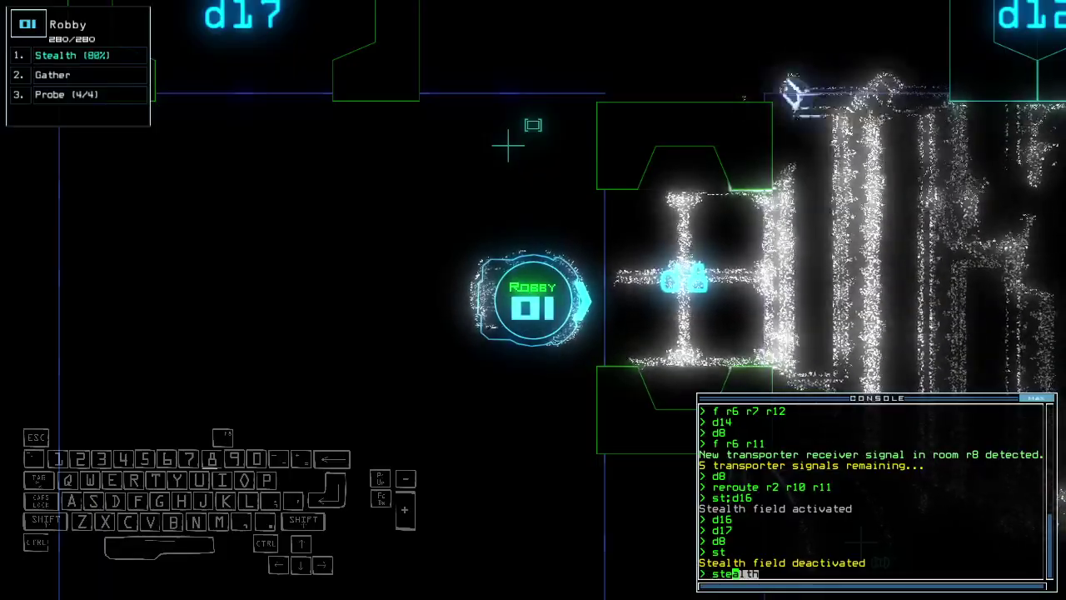
# - Re-cloak drone 1 back through d17 and d16, closing doors, then turn stealth off
pyautogui.press('Return')
pyautogui.press('Down')
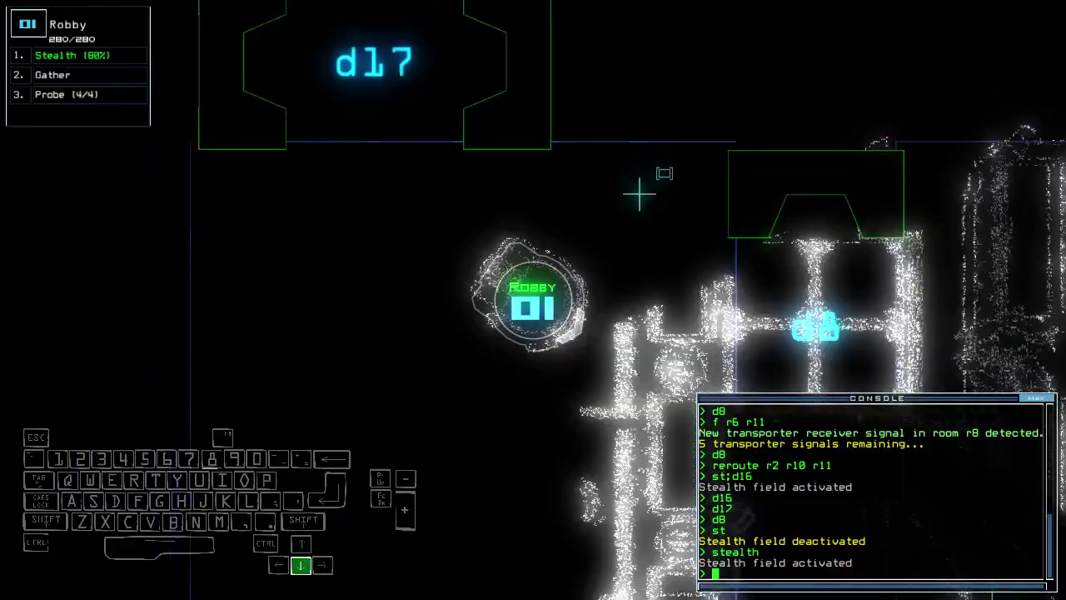
pyautogui.press('Right')
pyautogui.press('Down')
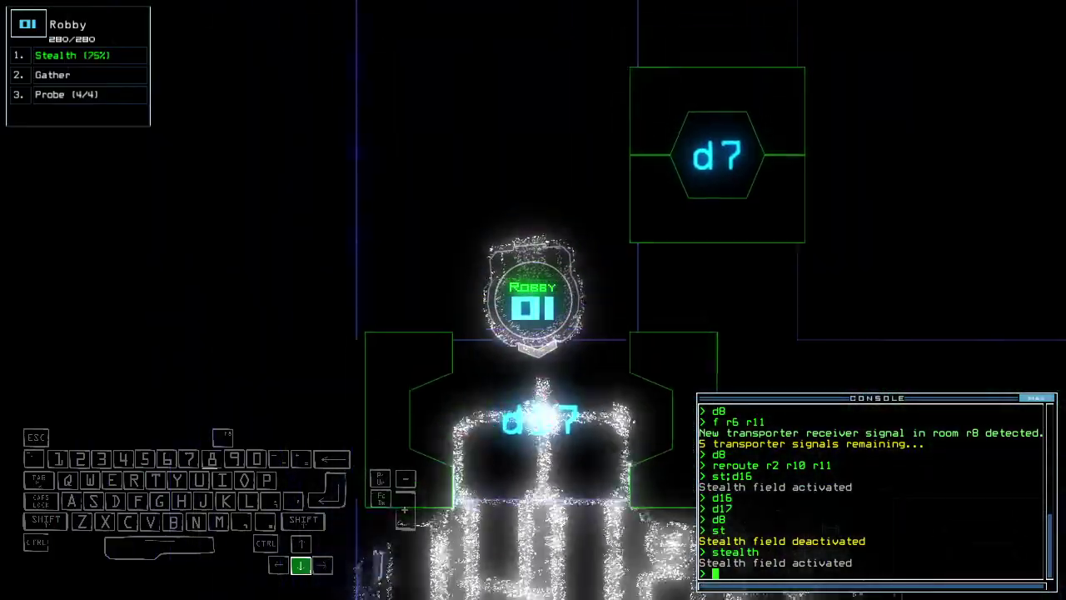
pyautogui.write('ccc')
pyautogui.press('Return')
pyautogui.press('Up')
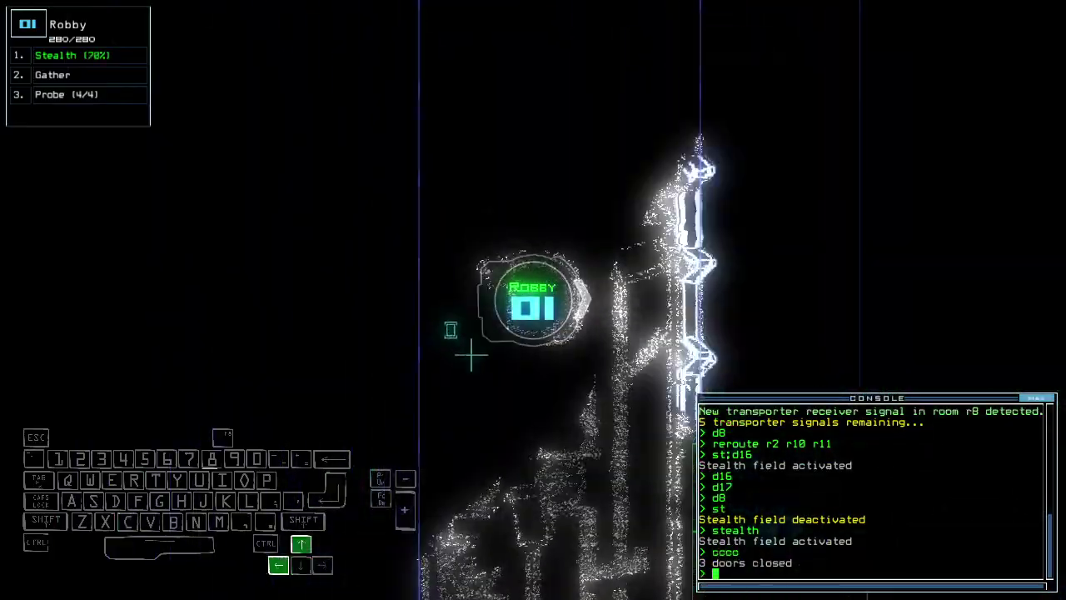
pyautogui.press('Up')
pyautogui.write('d16')
pyautogui.press('Return')
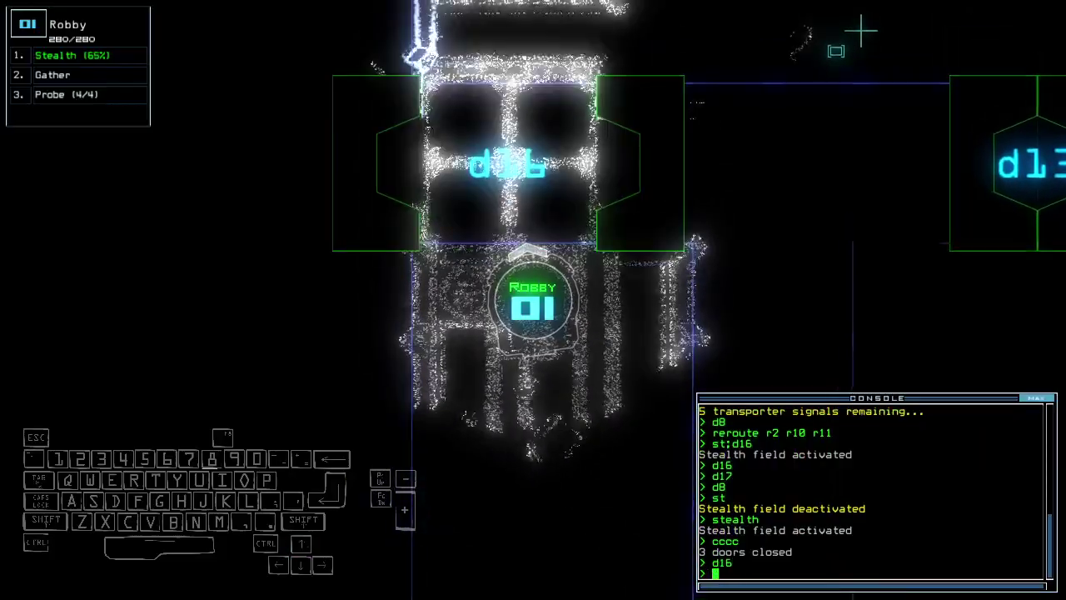
pyautogui.press('space')
pyautogui.press('space')
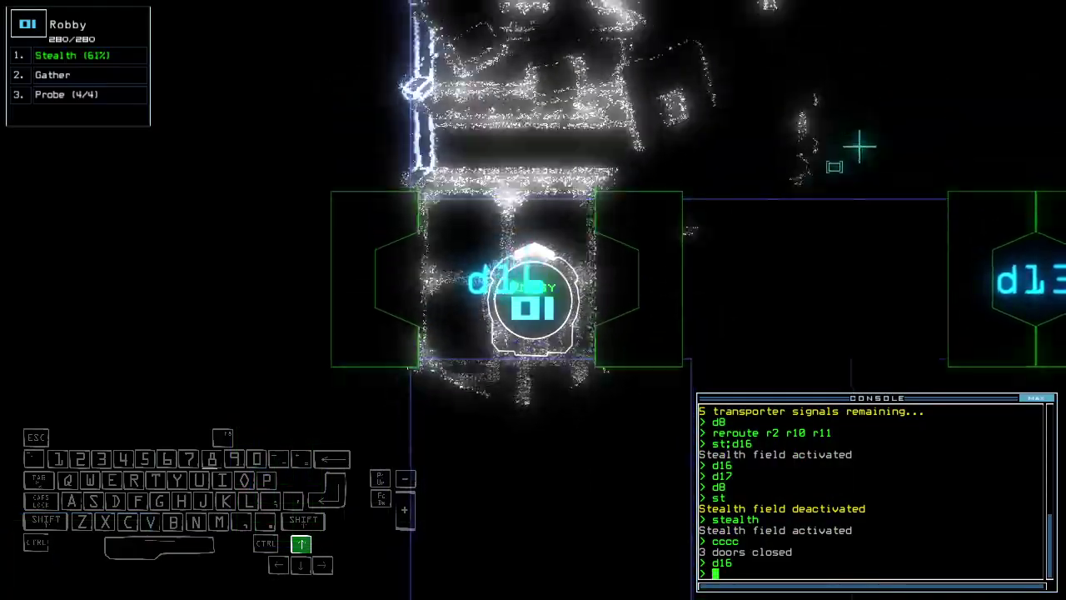
pyautogui.press('Up')
pyautogui.write('ccc')
pyautogui.press('Return')
pyautogui.write('st')
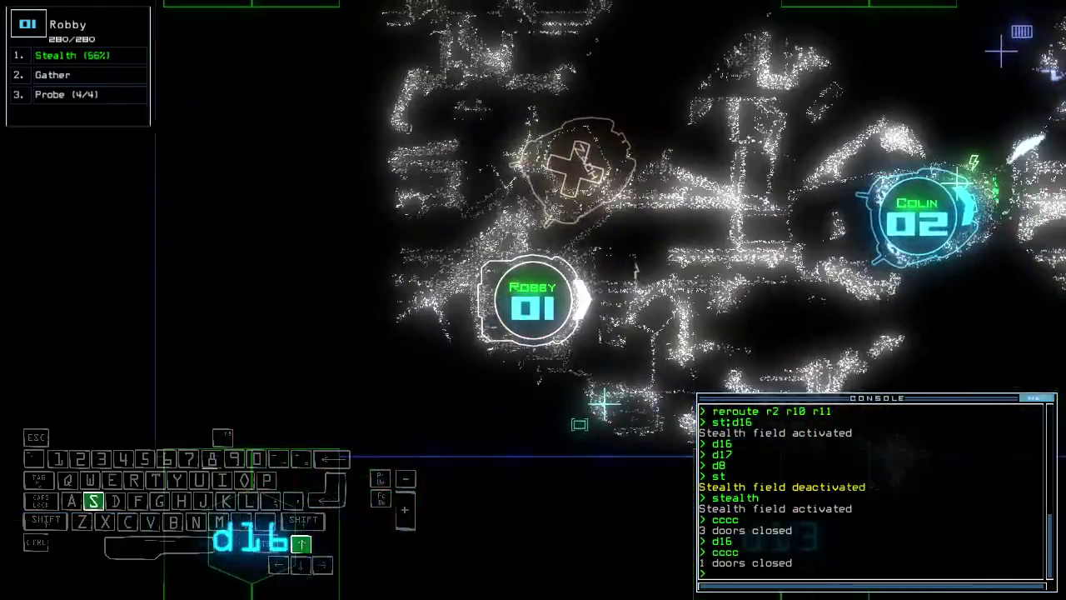
pyautogui.press('Return')
pyautogui.press('space')
pyautogui.write('d14')
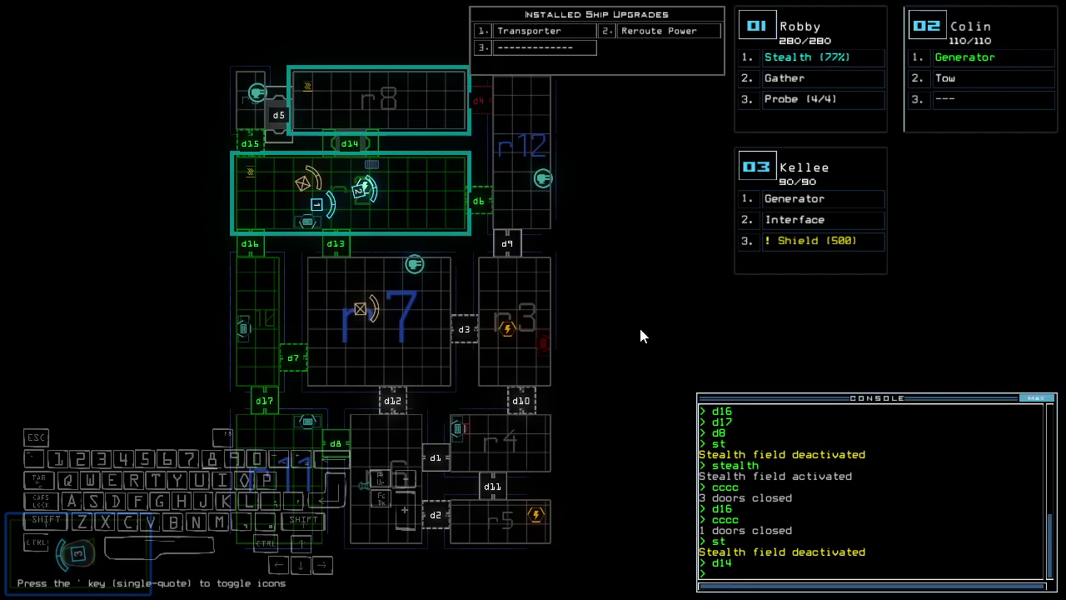
pyautogui.write('ty')
# - Transport drones 1 and 2 to r1 with ty and check drone 3's camera
pyautogui.press('Return')
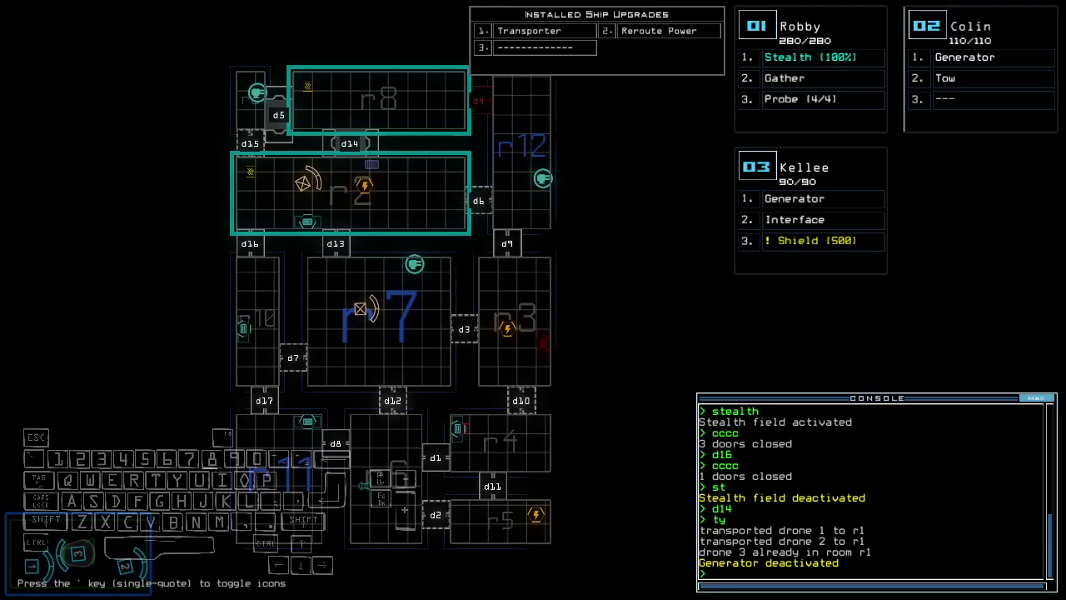
pyautogui.press('3')
pyautogui.press('space')
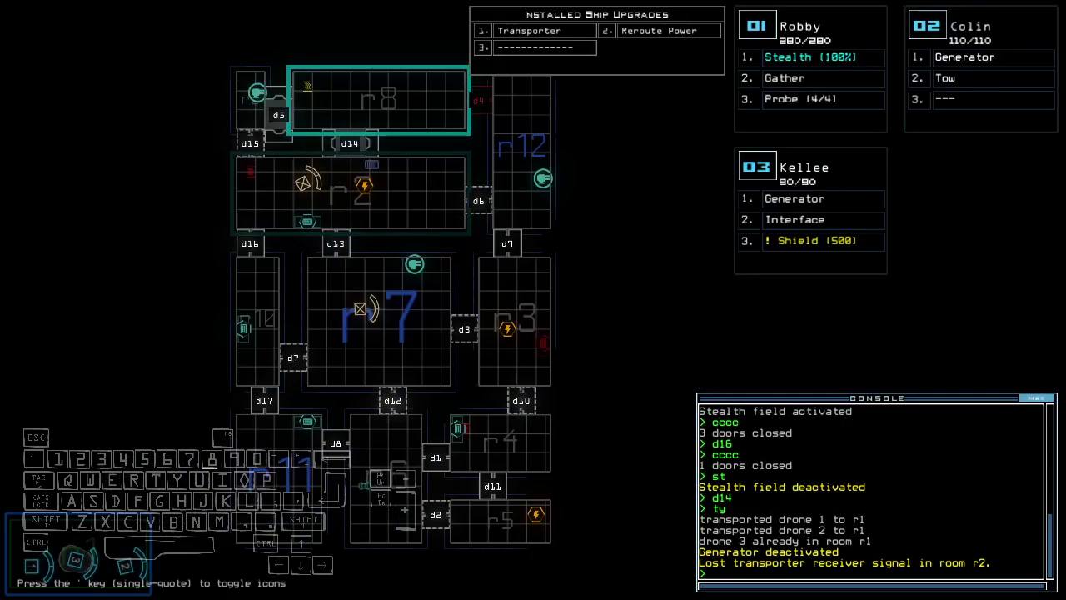
# - Swap drone 3's Interface upgrade for drone 1's Probe
pyautogui.press('space')
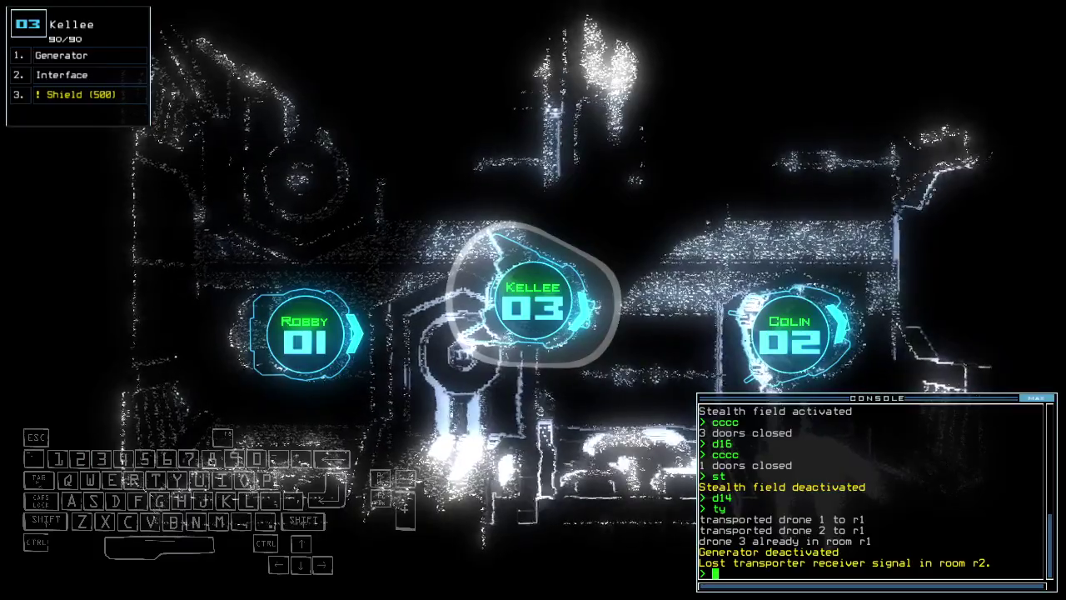
pyautogui.write('s')
pyautogui.press('s')
pyautogui.press('Down')
pyautogui.press('Down')
pyautogui.press('Right')
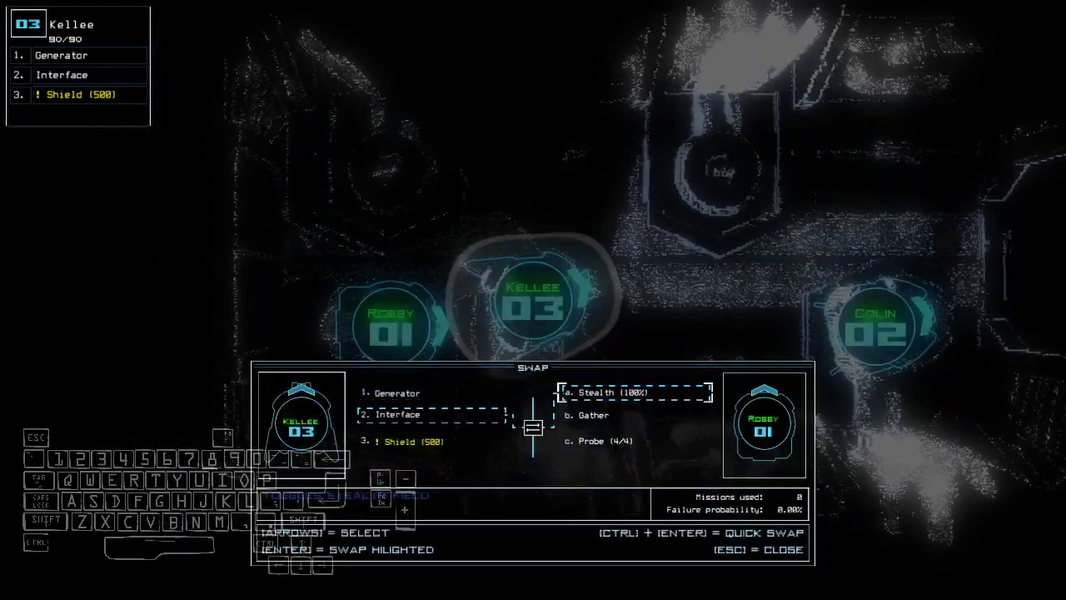
pyautogui.press('Down')
pyautogui.press('Down')
pyautogui.press('Return')
pyautogui.press('Escape')
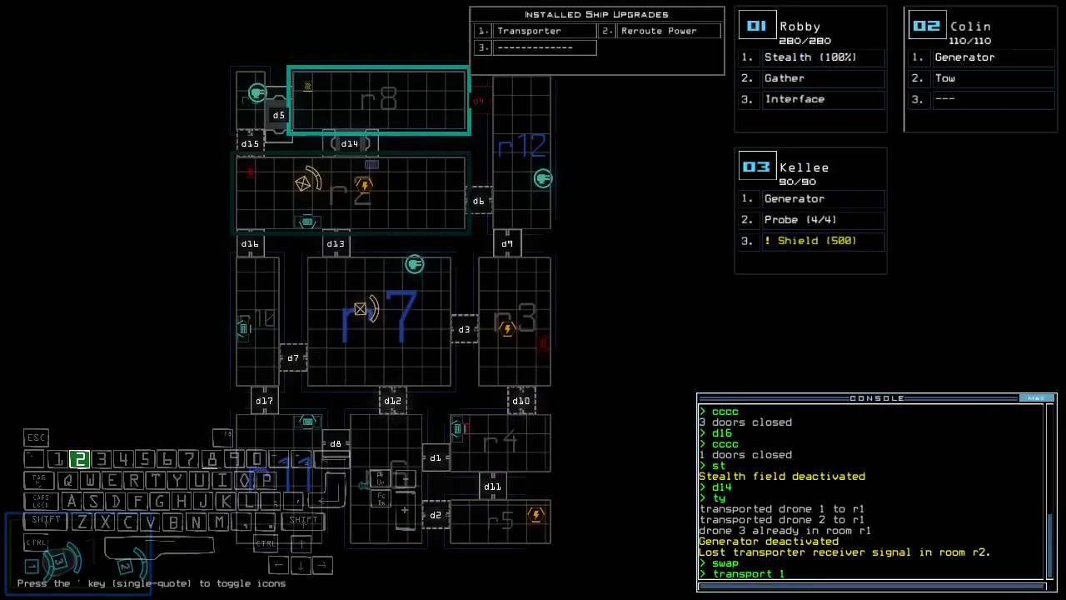
# - Transport drones 1 and 2 to r8 and switch on the generator with drone 2
pyautogui.press('BackSpace')
pyautogui.write('2 r')
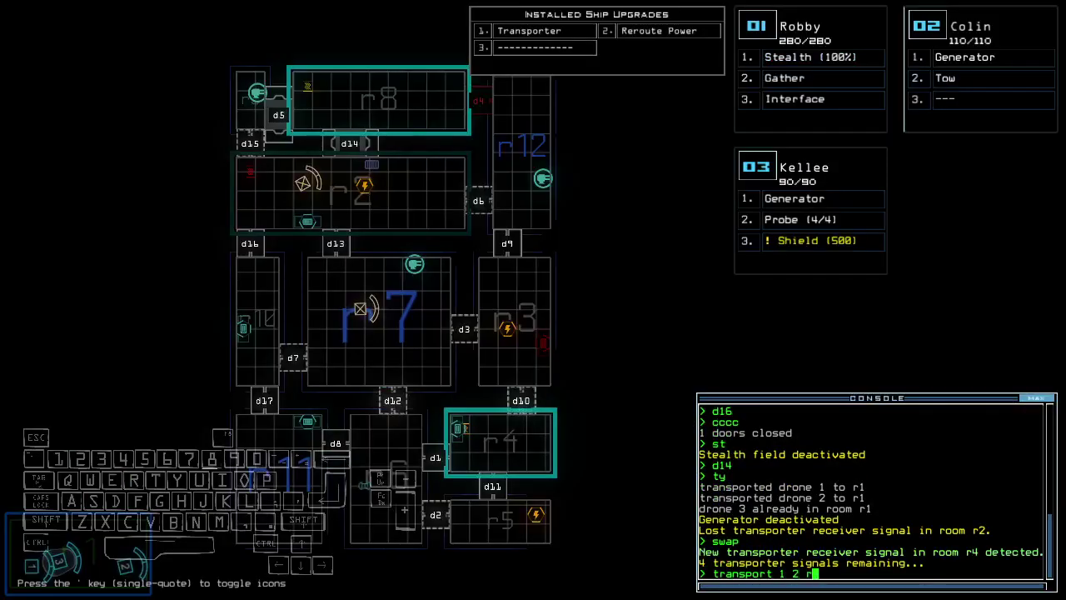
pyautogui.write('8')
pyautogui.press('Return')
pyautogui.press('2')
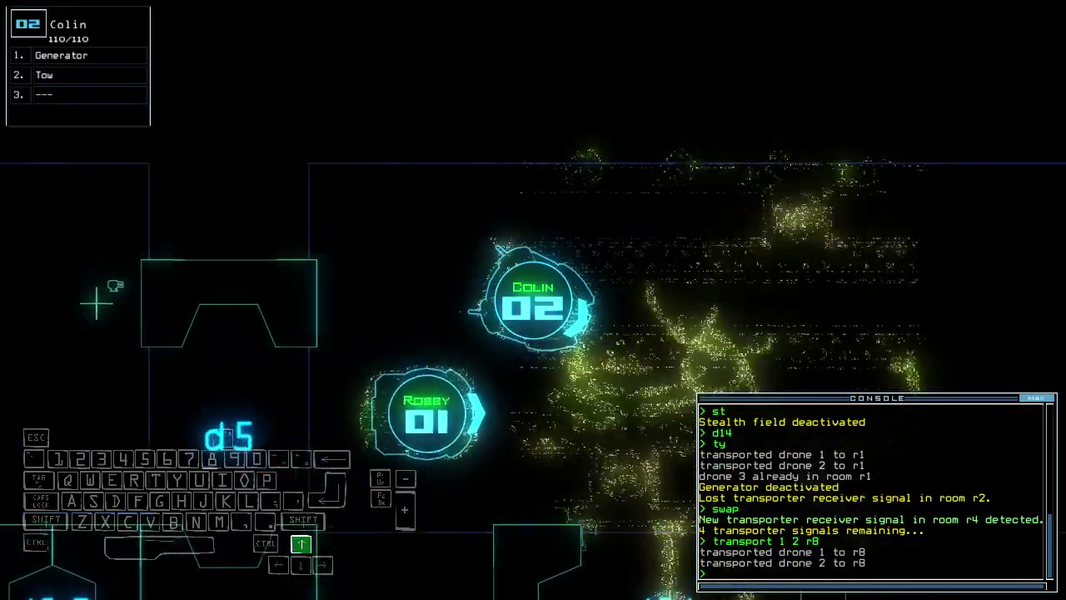
pyautogui.press('Up')
pyautogui.write('generator')
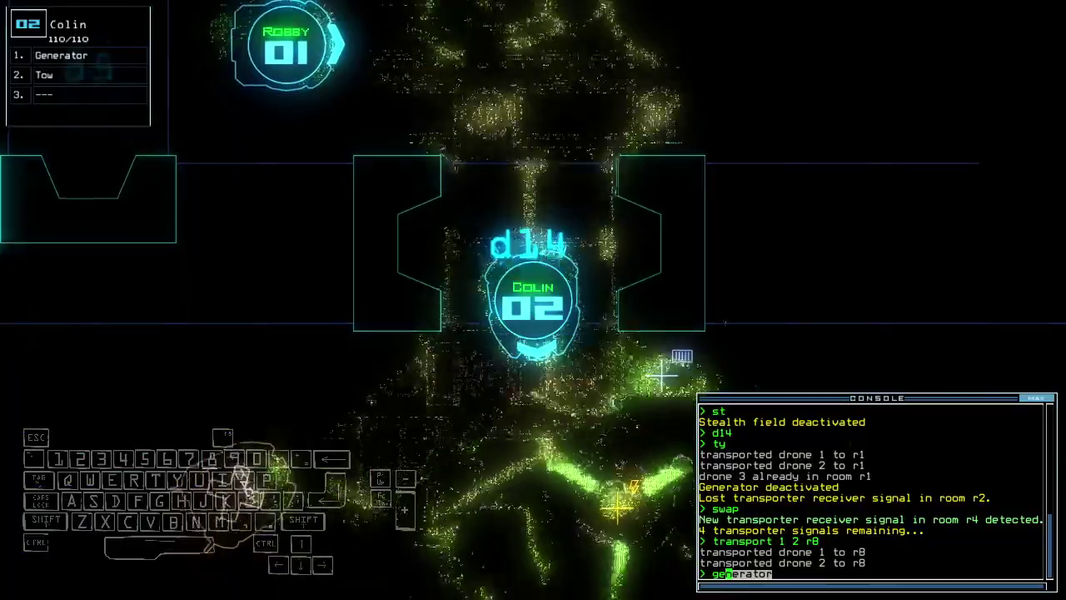
pyautogui.press('Return')
pyautogui.press('1')
pyautogui.press('Right')
pyautogui.press('Up')
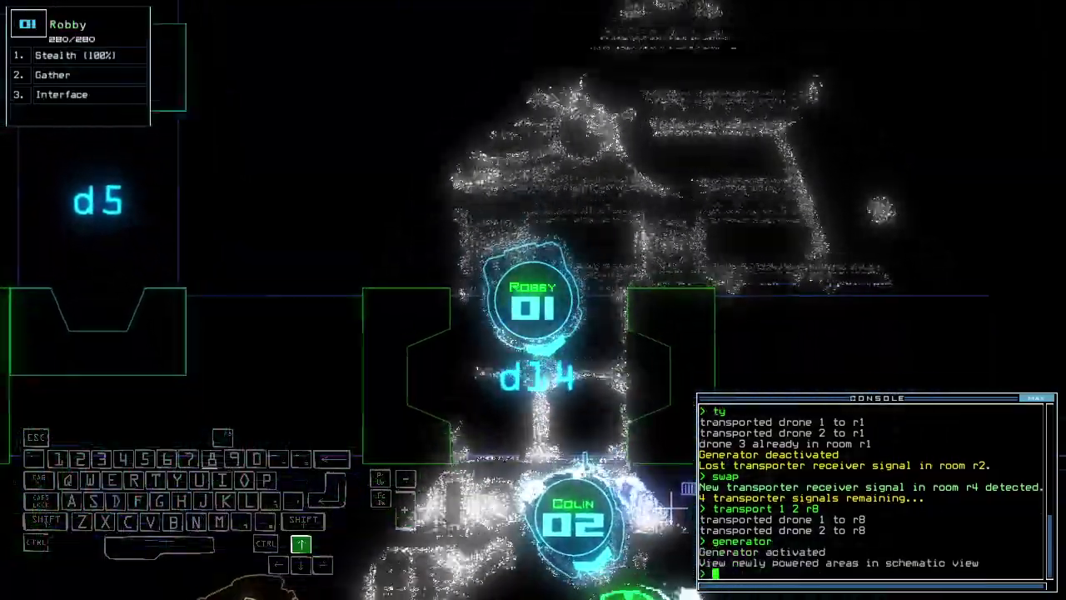
pyautogui.press('2')
pyautogui.press('Left')
# - Activate drone 1's interface to scan for defences
pyautogui.press('space')
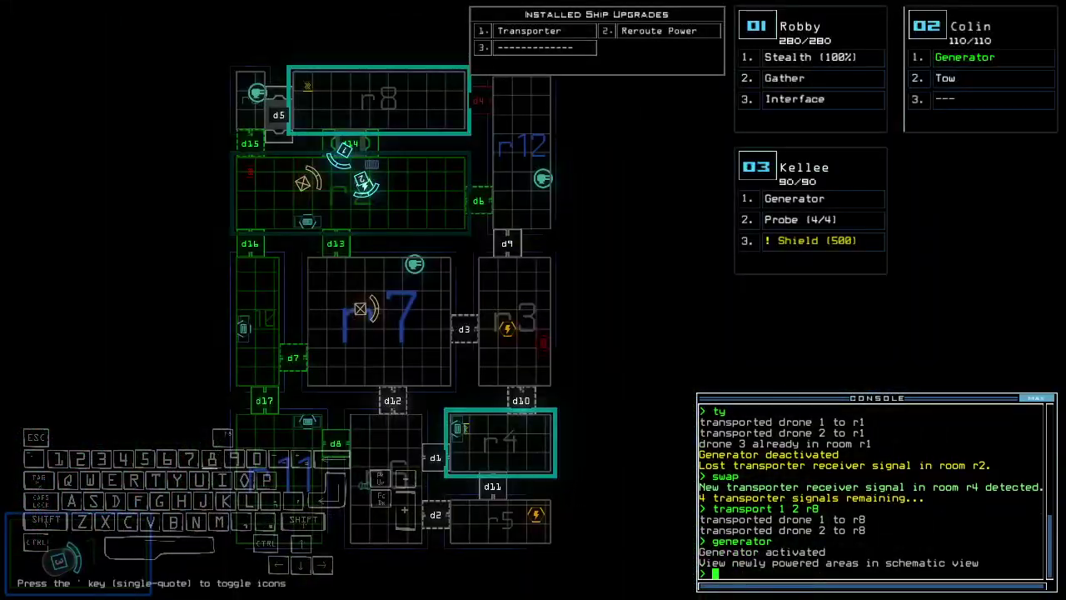
pyautogui.press('space')
pyautogui.write('1')
pyautogui.write('d')
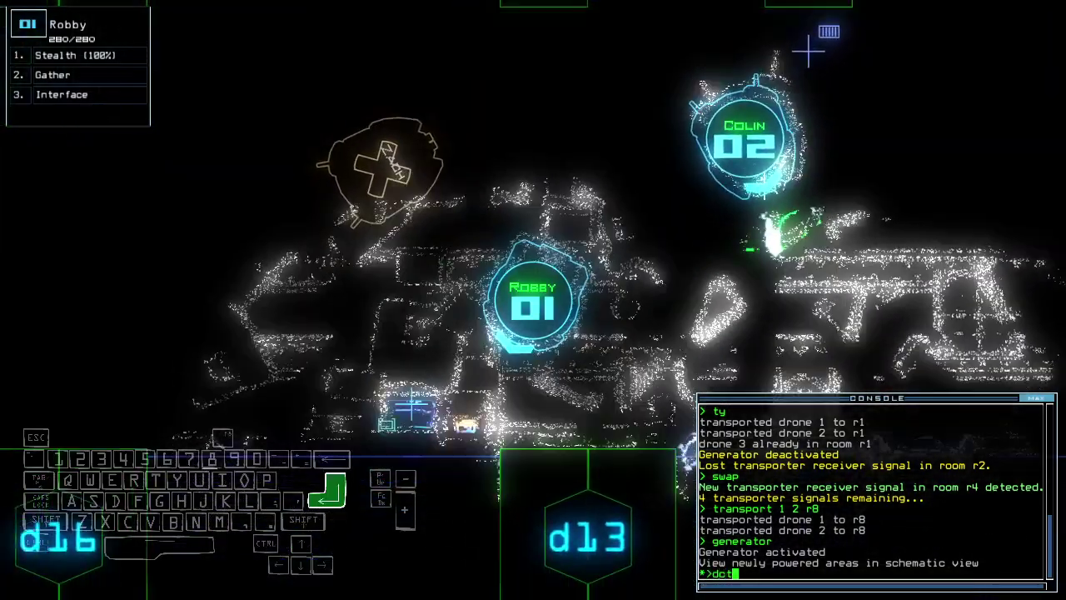
pyautogui.press('Return')
pyautogui.press('space')
pyautogui.write('reroute r2 r7 r1')
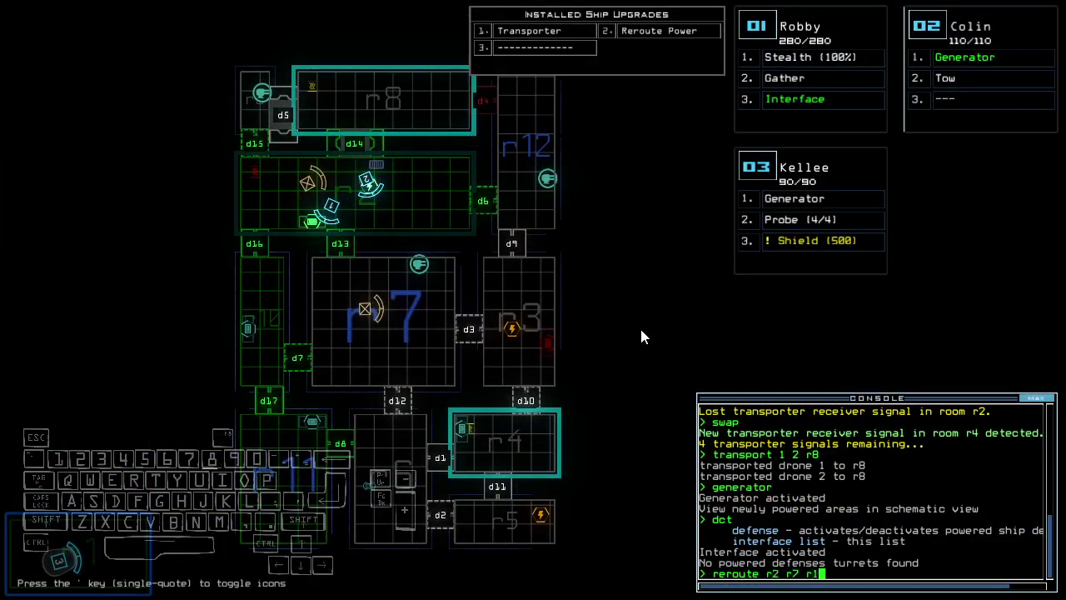
pyautogui.write('2')
# - Reroute power through r2, r7 and r12 and fire the ship defenses at the enemies
pyautogui.press('Return')
pyautogui.write('df')
pyautogui.press('Return')
pyautogui.write('df')
pyautogui.press('Return')
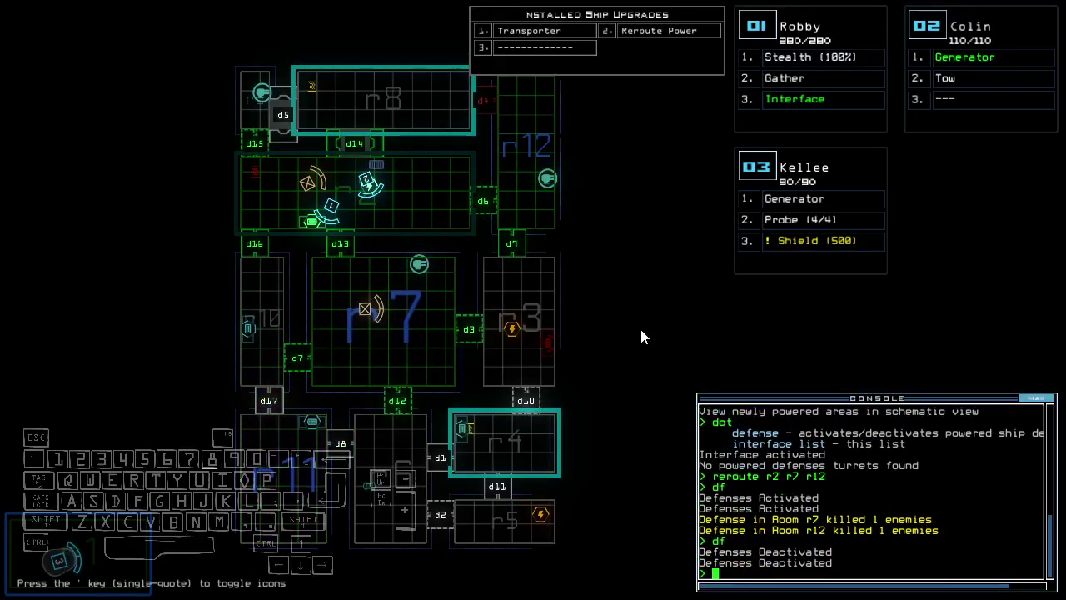
pyautogui.press('space')
pyautogui.write('d13')
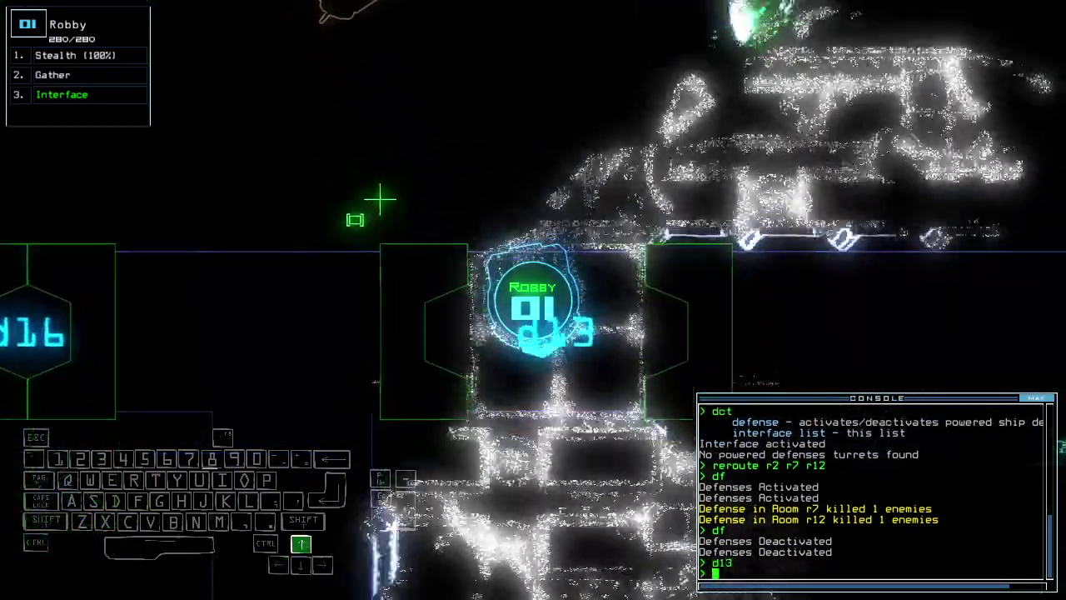
# - Open door d13 and drive drone 1 in to gather scrap
pyautogui.press('Return')
pyautogui.press('Left')
pyautogui.press('Up')
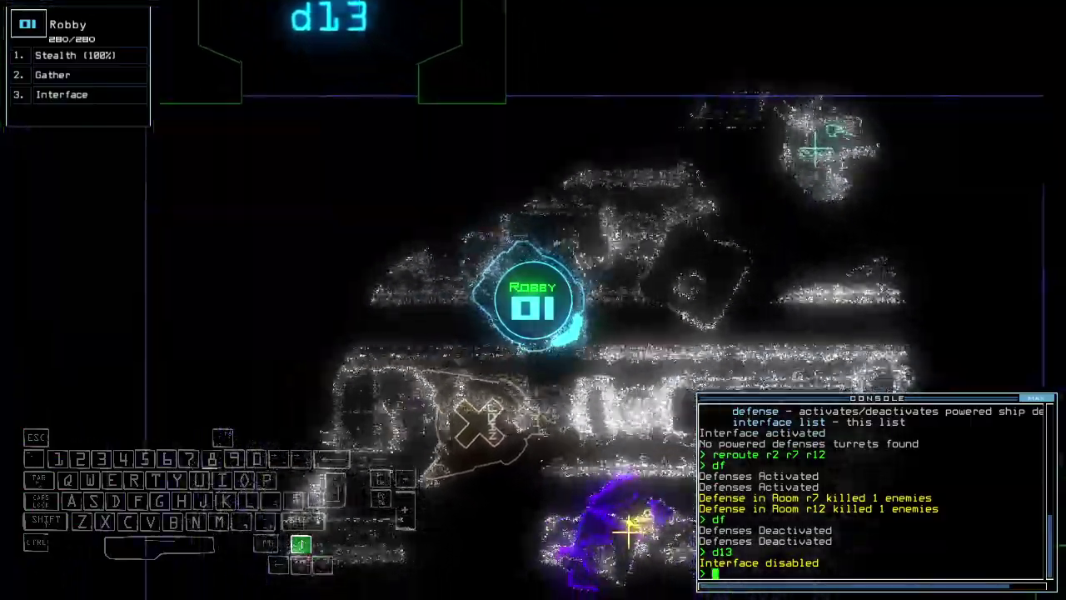
pyautogui.press('g')
pyautogui.press('Return')
pyautogui.press('Up')
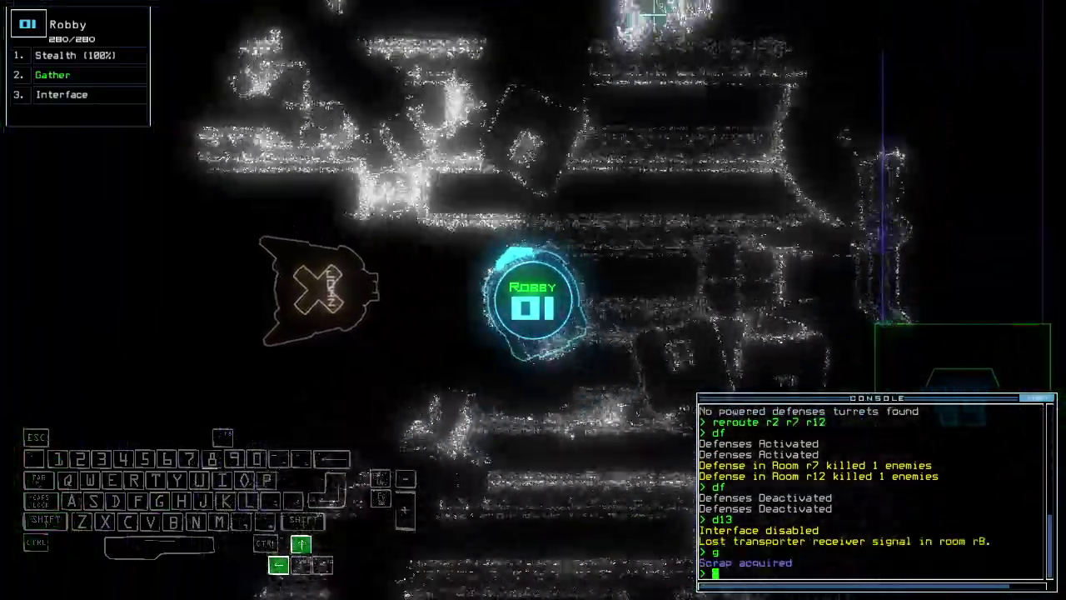
pyautogui.press('Up')
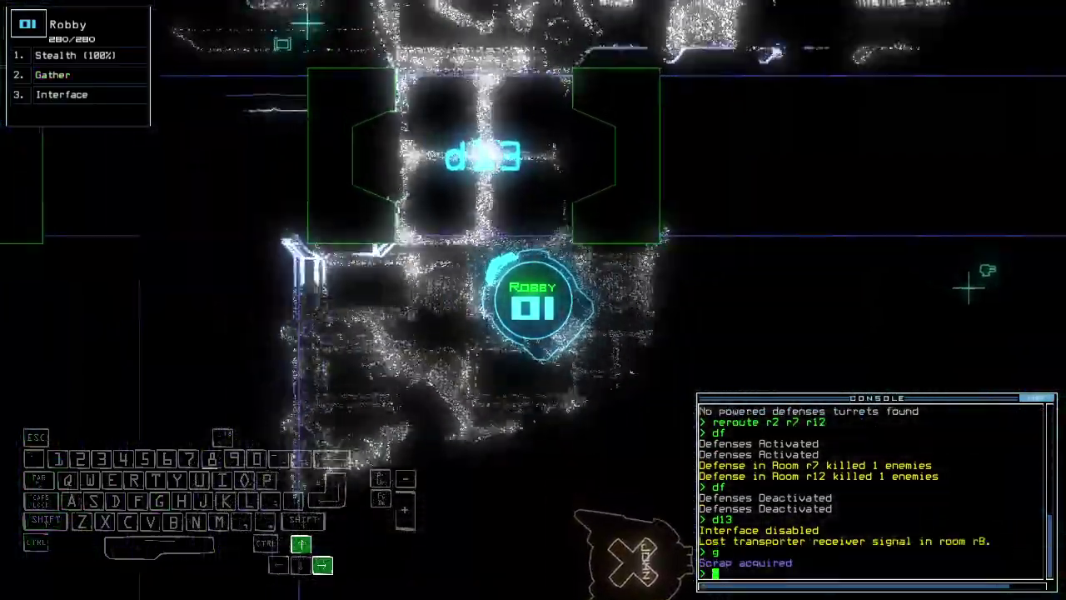
pyautogui.press('Right')
pyautogui.press('Up')
pyautogui.press('Left')
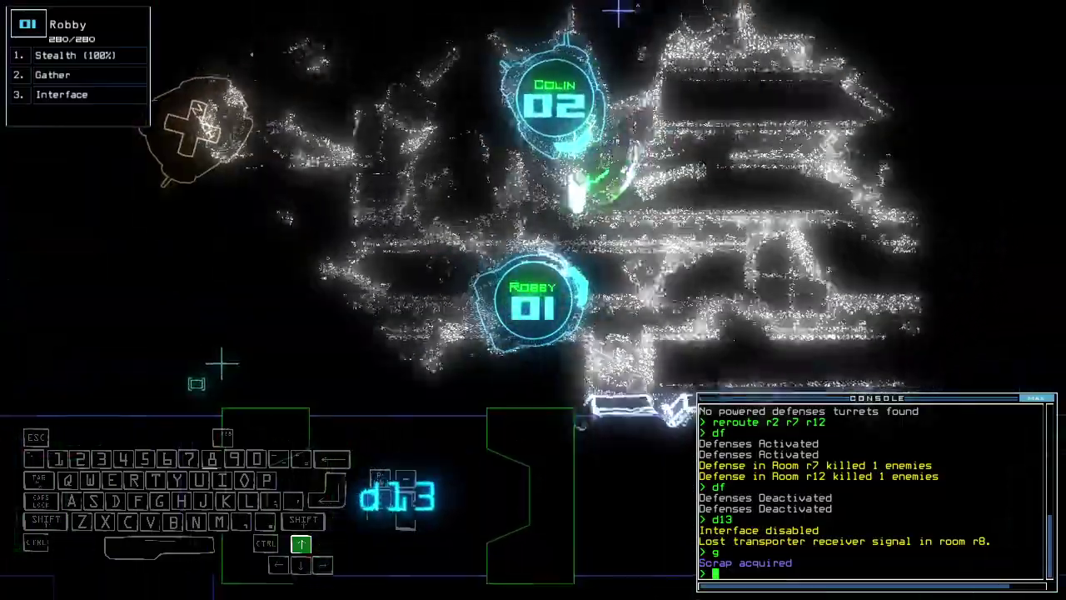
pyautogui.press('Up')
pyautogui.write('d6')
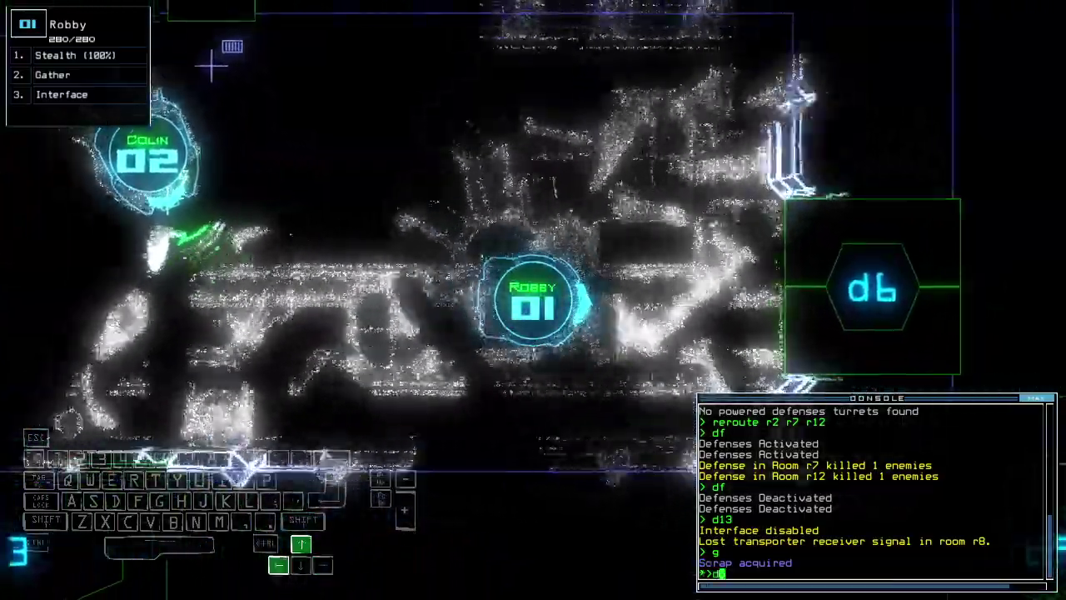
# - Open door d6 and gather the scrap in r12 with drone 1
pyautogui.press('Return')
pyautogui.press('Up')
pyautogui.press('Left')
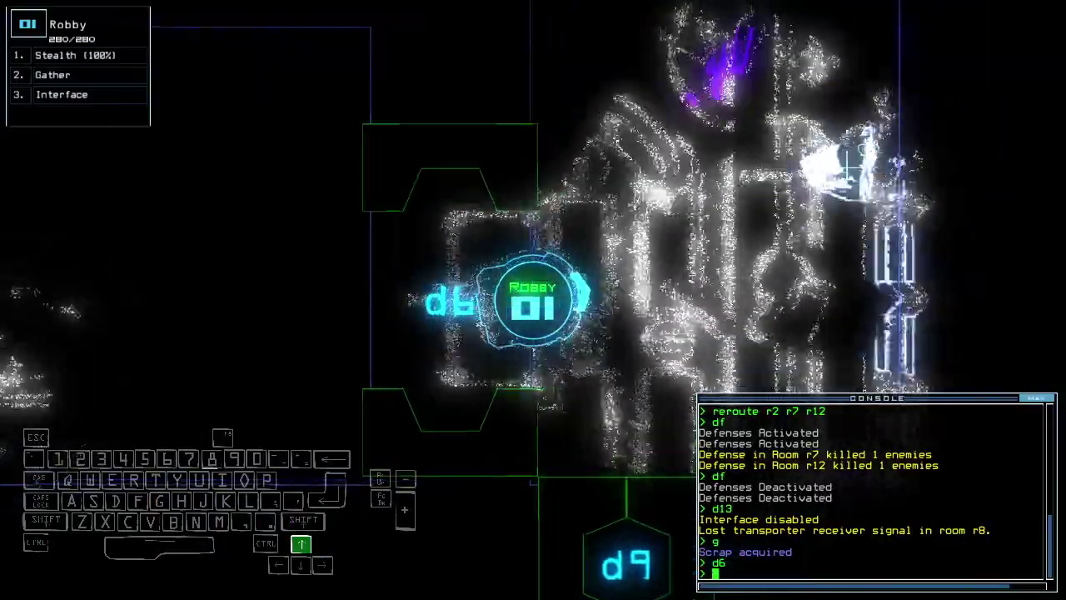
pyautogui.press('Up')
pyautogui.write('g')
pyautogui.press('Return')
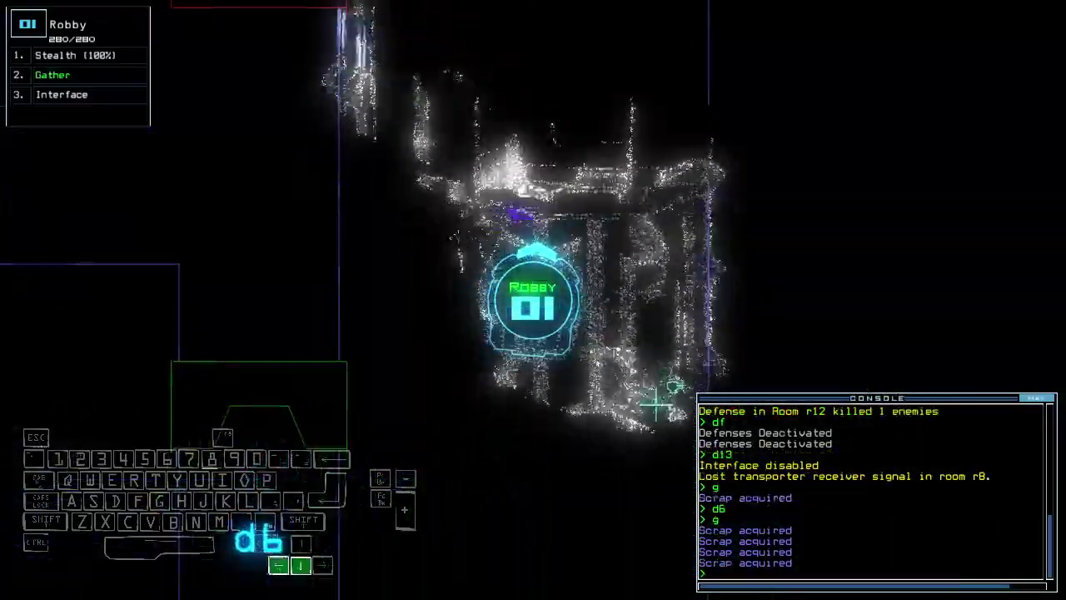
pyautogui.press('Left')
pyautogui.press('Up')
pyautogui.press('Left')
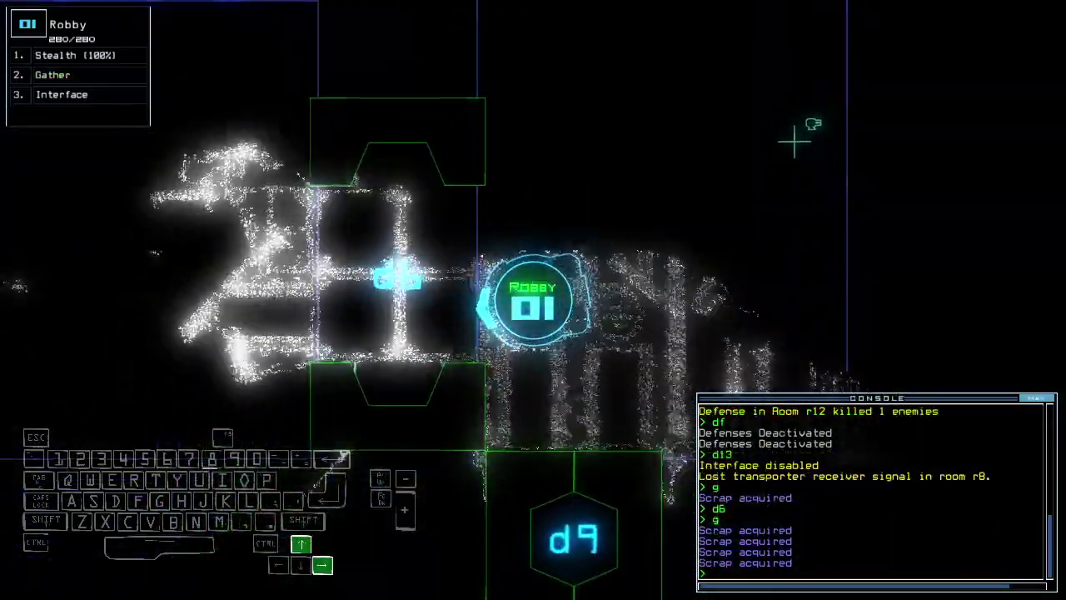
# - Open door d12 and reroute power through r2, r7 and r6
pyautogui.press('Up')
pyautogui.press('space')
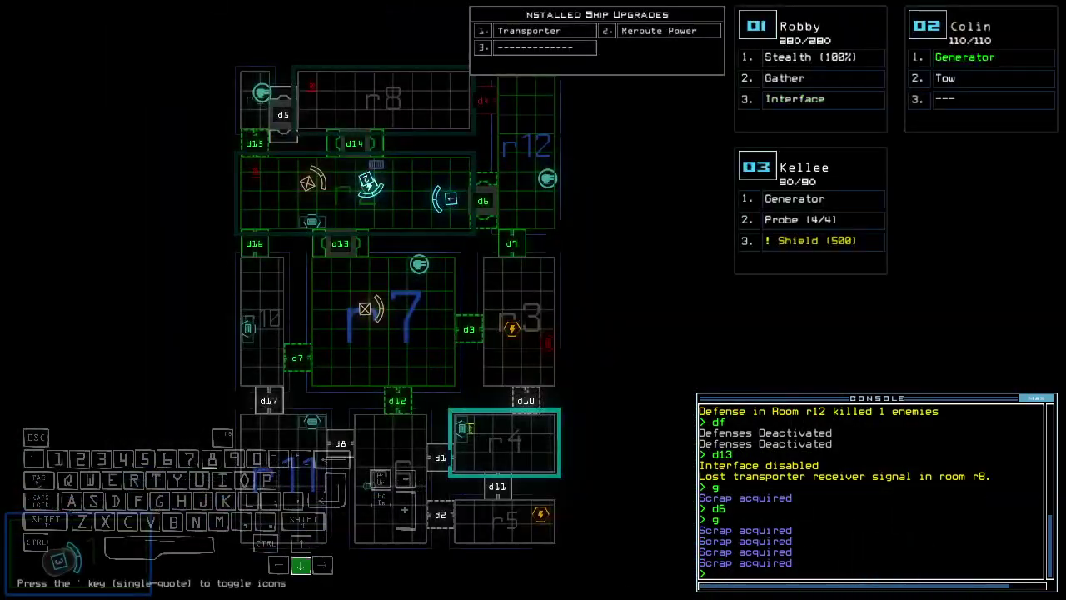
pyautogui.write('12')
pyautogui.press('Return')
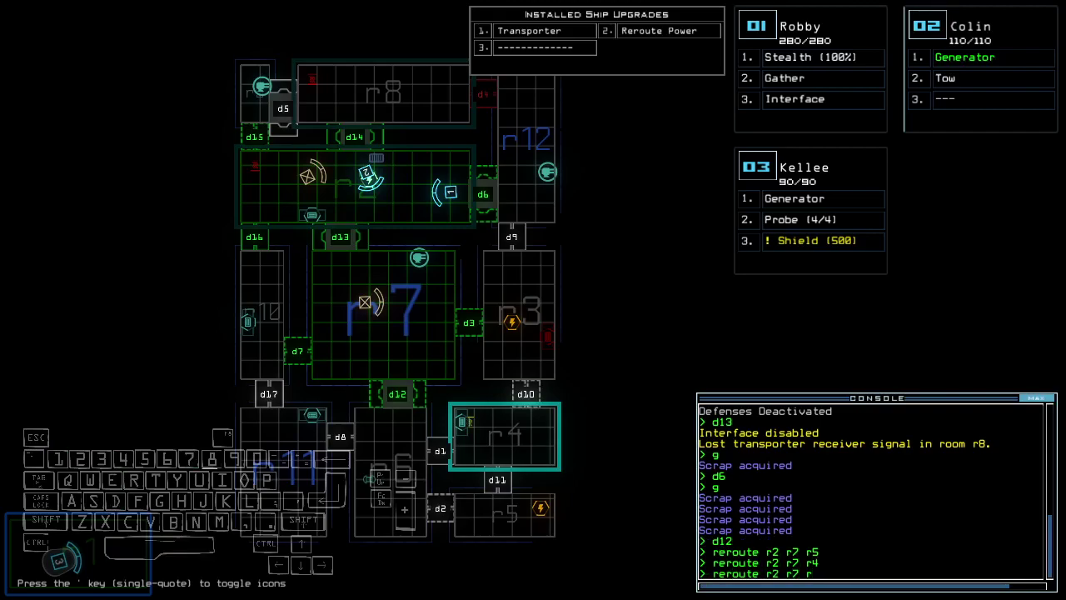
pyautogui.write('6')
pyautogui.press('Return')
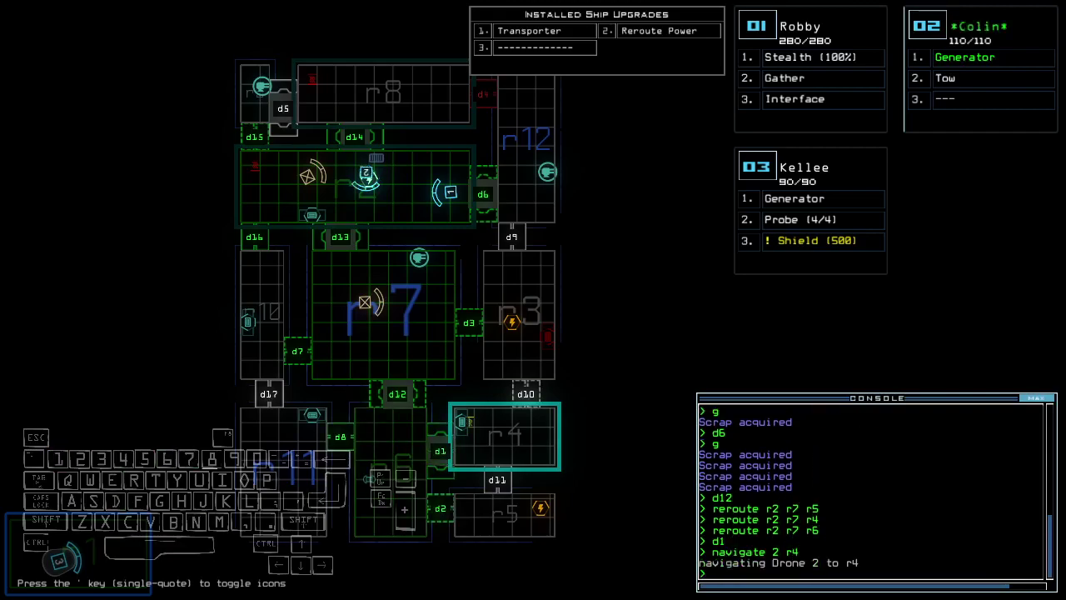
pyautogui.write('1')
pyautogui.write('navigate r')
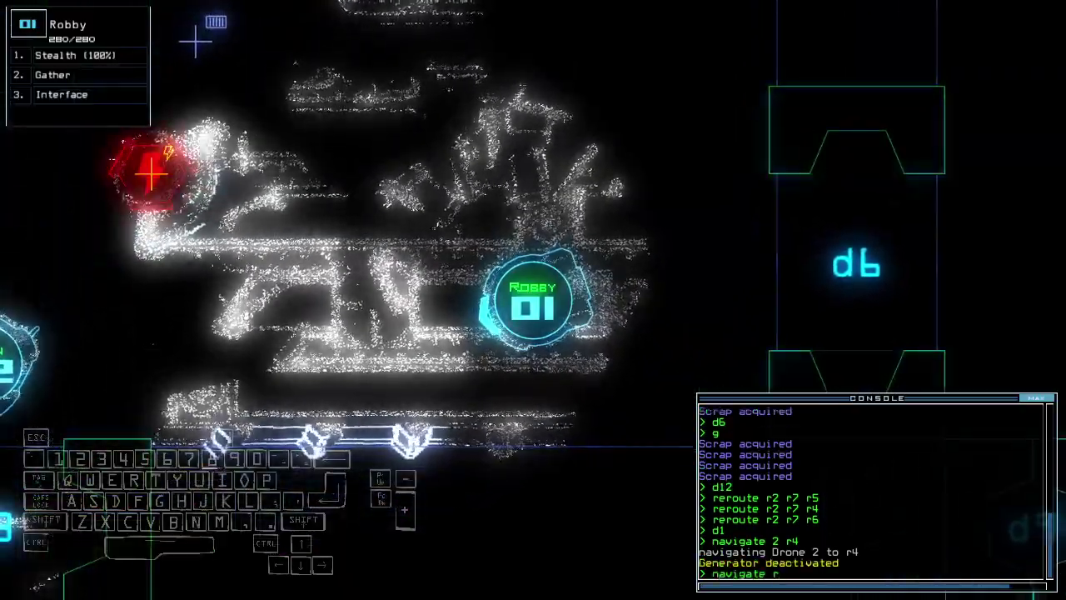
pyautogui.write('4')
# - Send the drones to r4 and transport drone 2 back to r1
pyautogui.press('Return')
pyautogui.press('2')
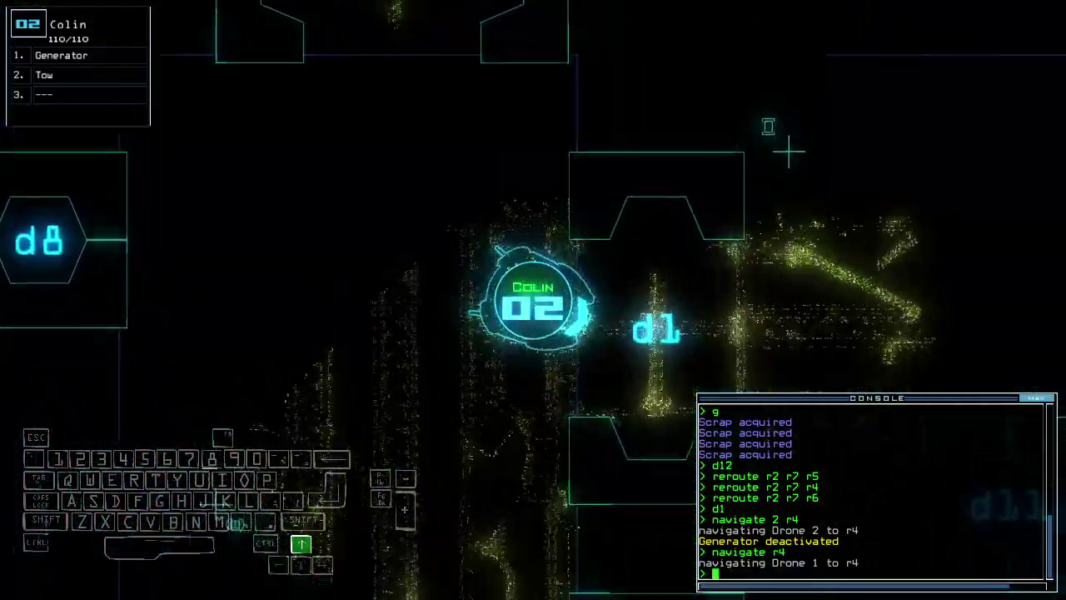
pyautogui.write('ty')
pyautogui.press('Return')
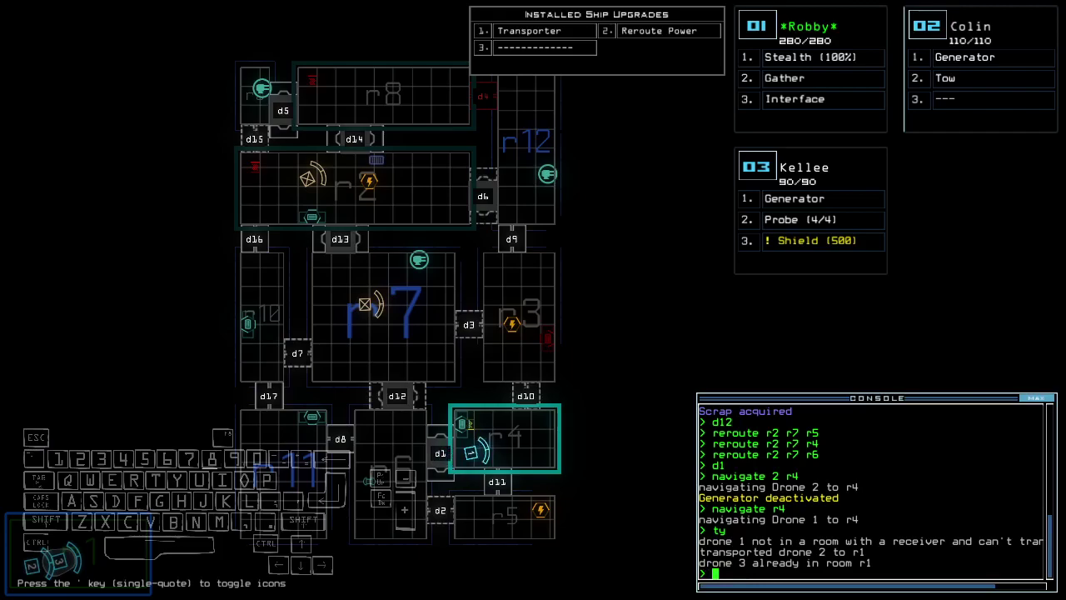
# - Transport drone 1 to r1 and drive drone 2 from r4 to equip the Sensor upgrade
pyautogui.press('Return')
pyautogui.write('transport 2 r')
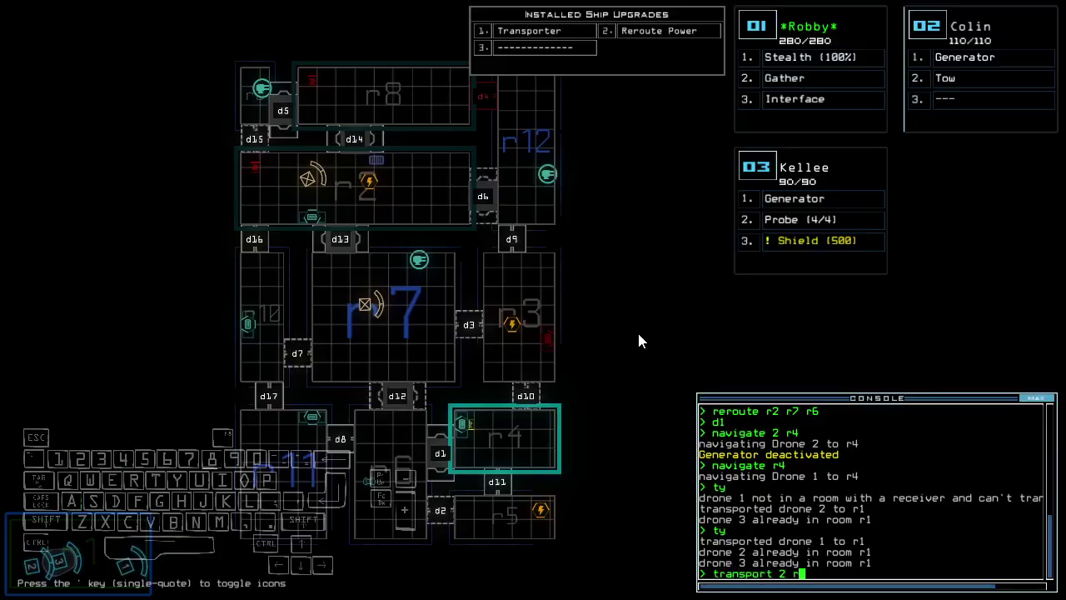
pyautogui.write('4')
pyautogui.press('Return')
pyautogui.press('2')
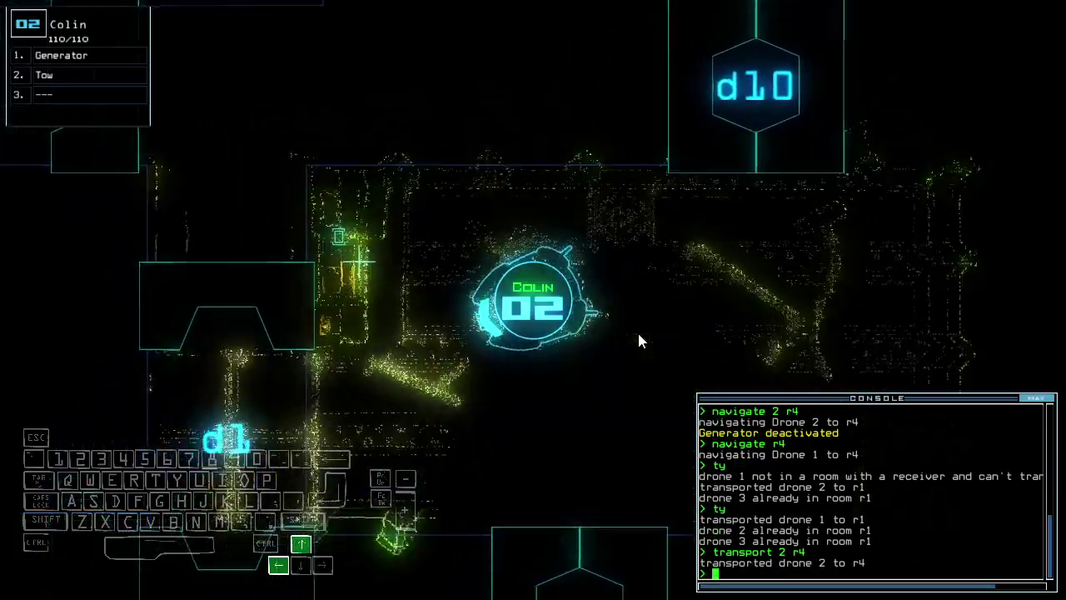
pyautogui.press('Up')
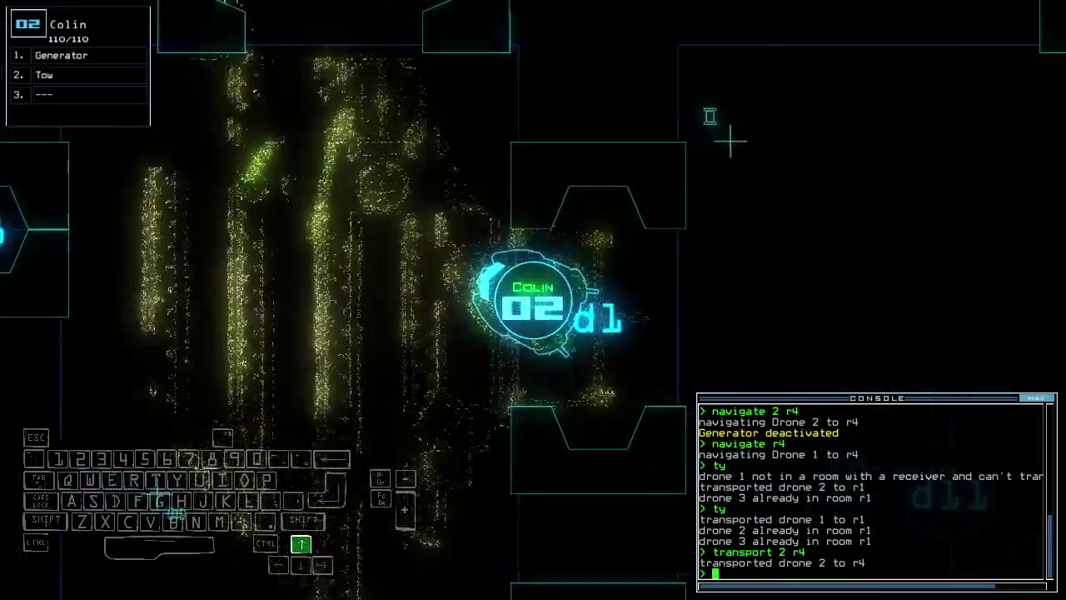
pyautogui.press('Up')
pyautogui.write('swa')
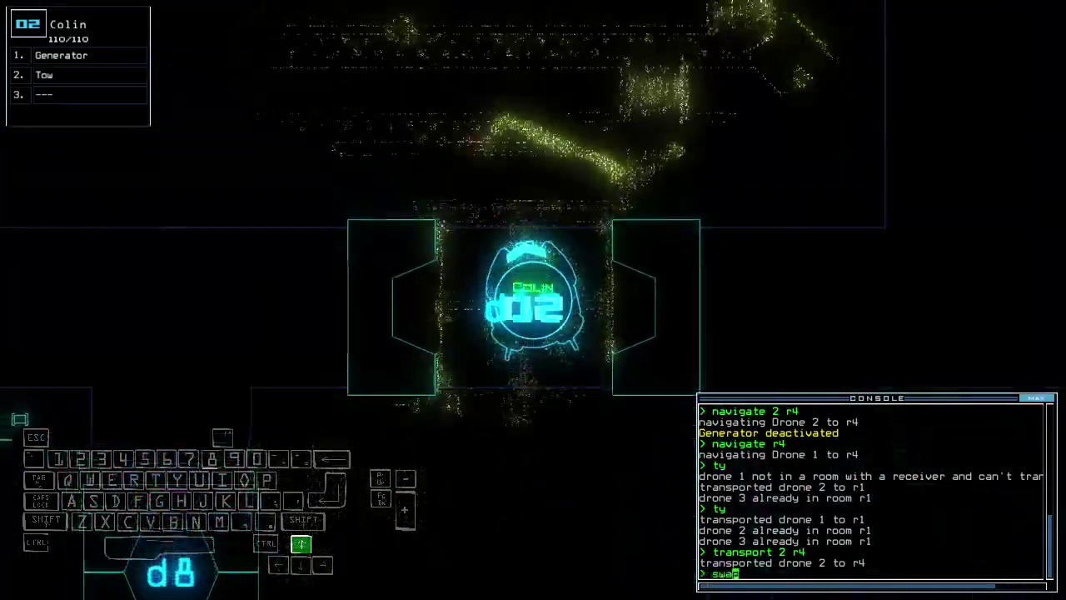
pyautogui.write('p')
pyautogui.press('Return')
pyautogui.hotkey('ctrl', 'Return')
pyautogui.press('Down')
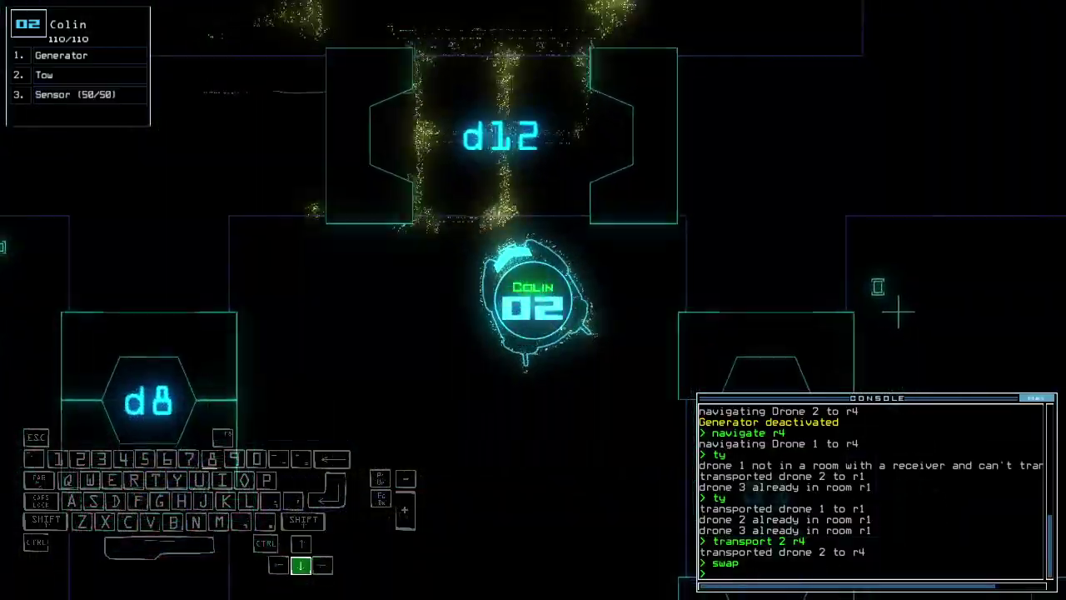
pyautogui.press('Down')
pyautogui.write('ty')
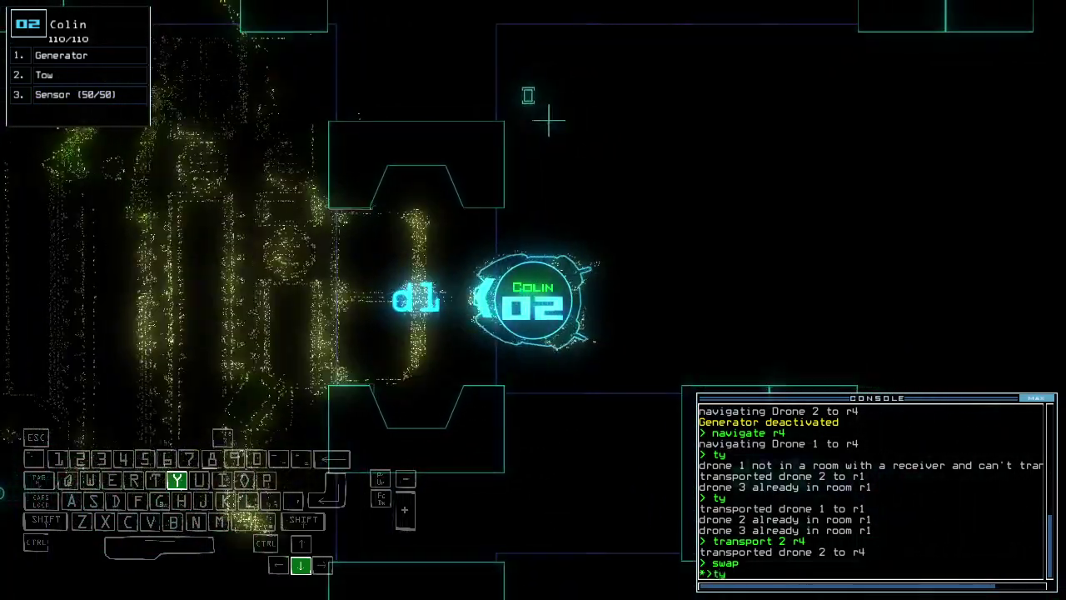
# - Transport drone 2 to r1, end the run, and view the 1470-score leaderboard
pyautogui.press('Return')
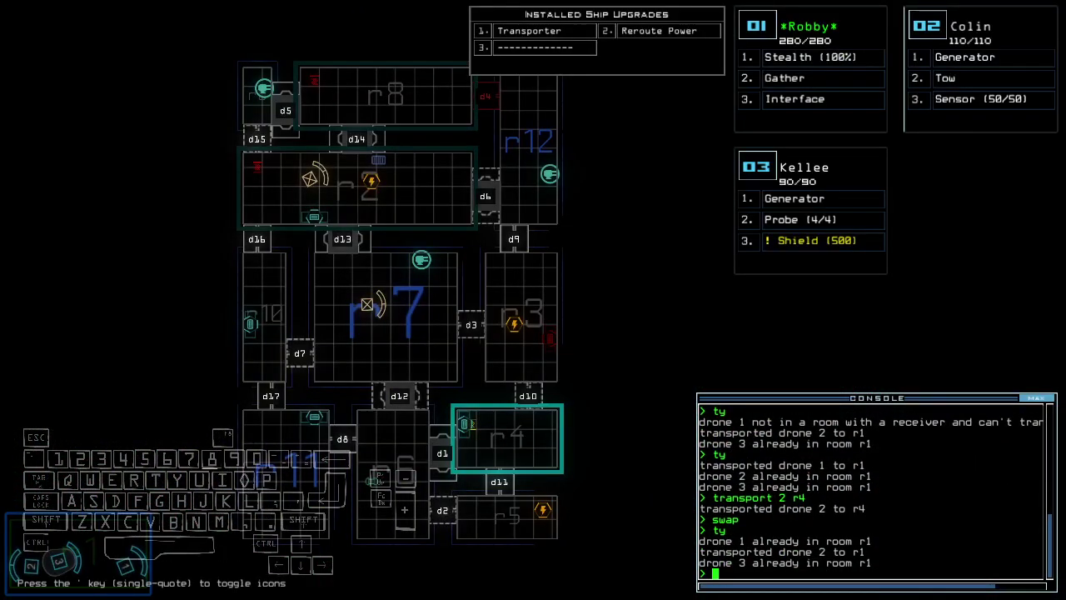
pyautogui.write('out')
pyautogui.press('Return')
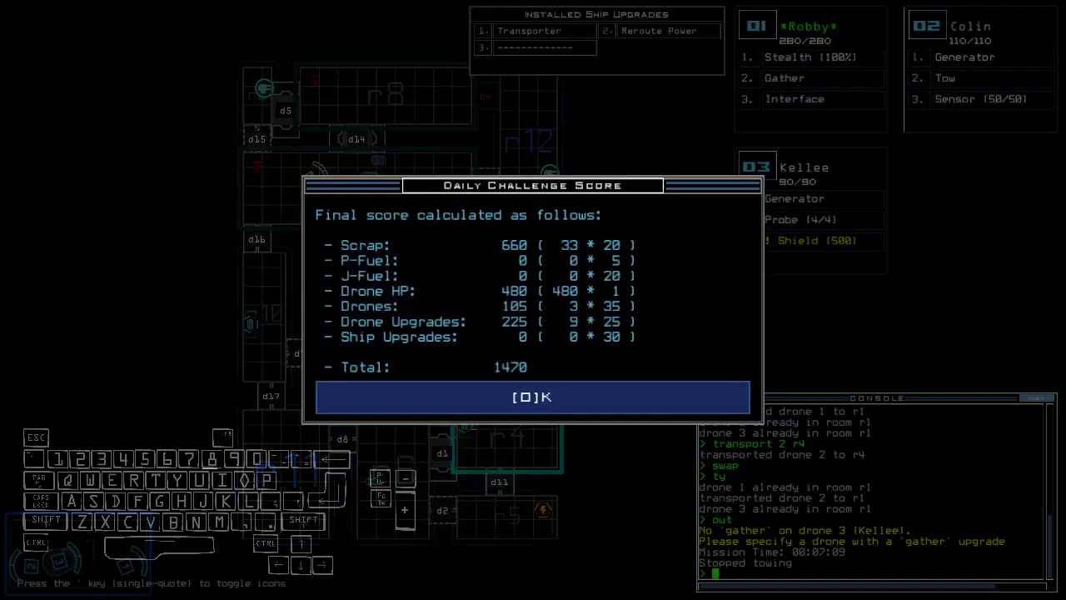
pyautogui.press('space')
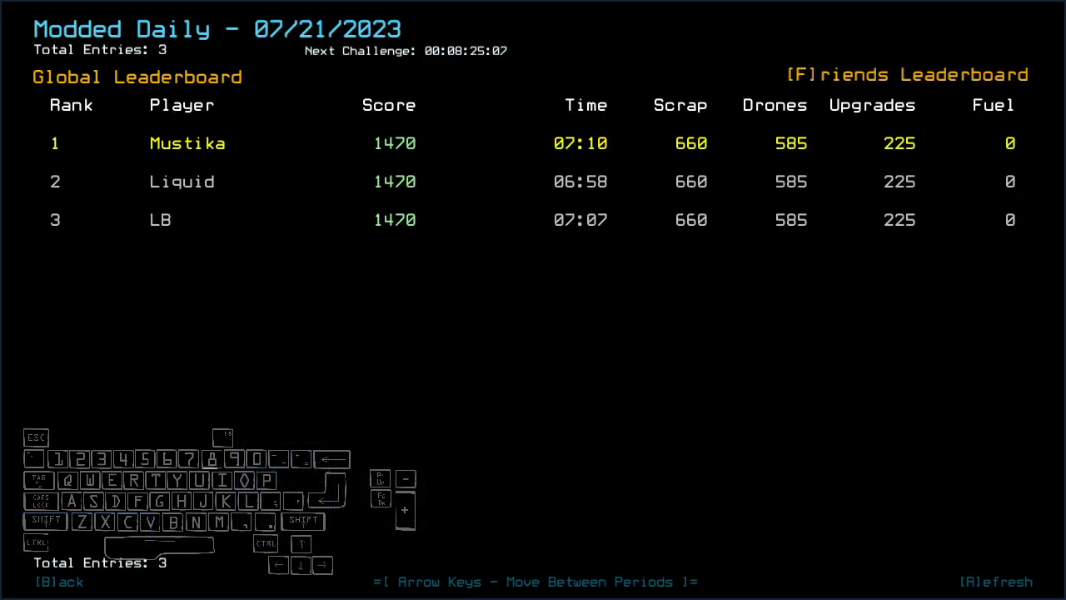